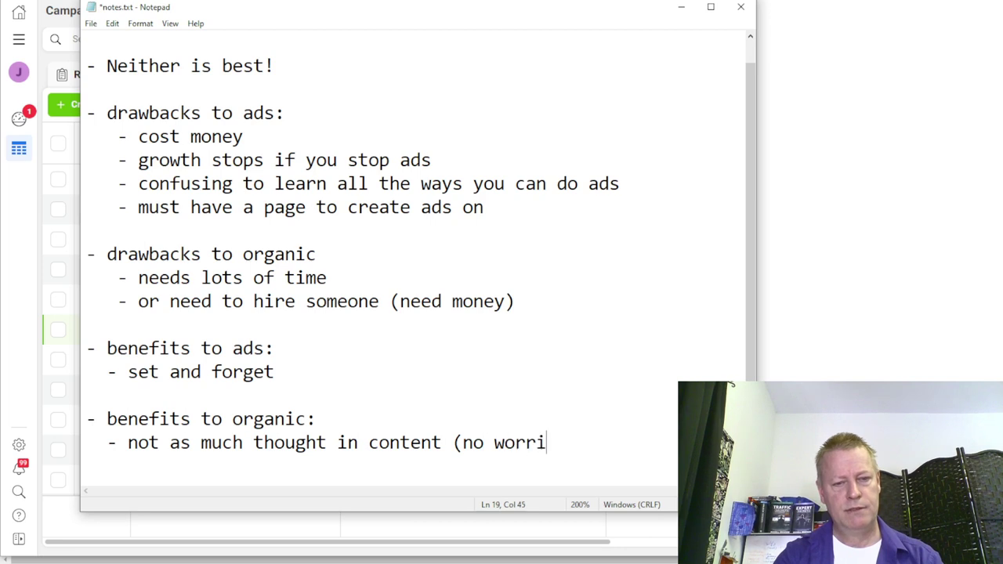
# Step: Complete the content bullet under benefits to organic with the no worries about approval note, correct its spelling, and start a new line
pyautogui.write('apro')
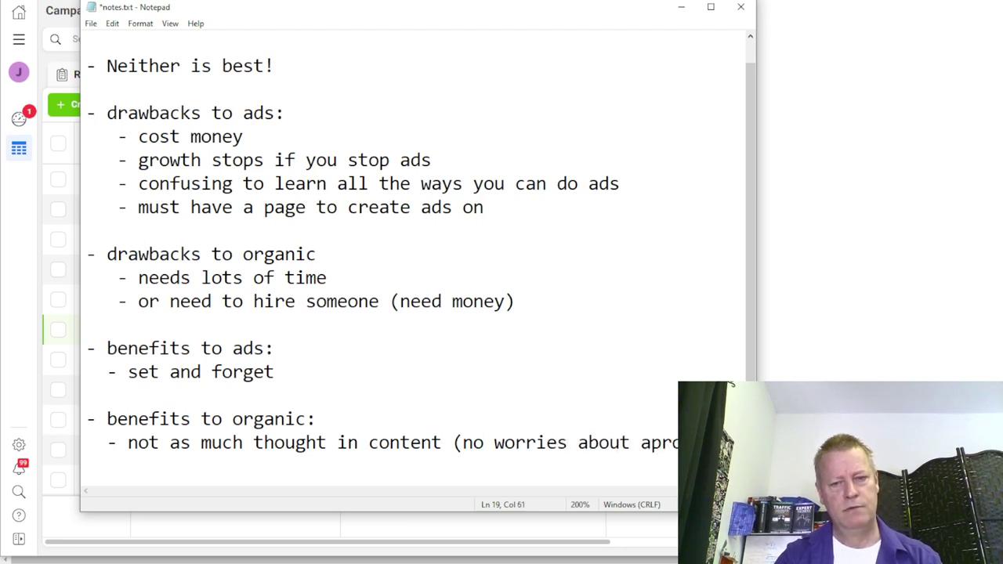
pyautogui.press('Left')
pyautogui.press('Left')
pyautogui.press('Left')
pyautogui.press('Left')
pyautogui.press('Left')
pyautogui.write('p')
pyautogui.press('End')
pyautogui.press('Return')
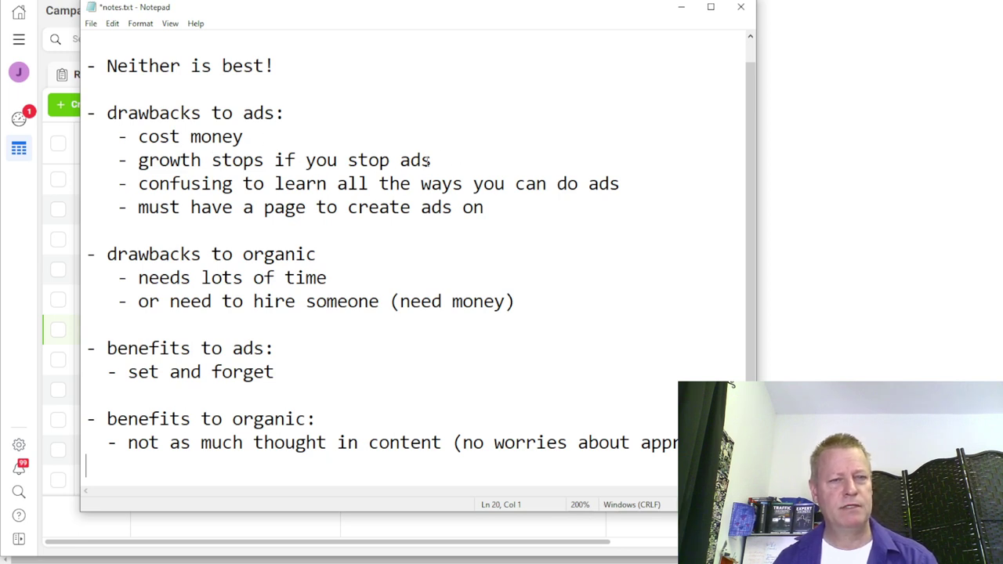
# Step: Add the bullet "worring about approval" at the end of the drawbacks to ads list
pyautogui.click(511, 207)
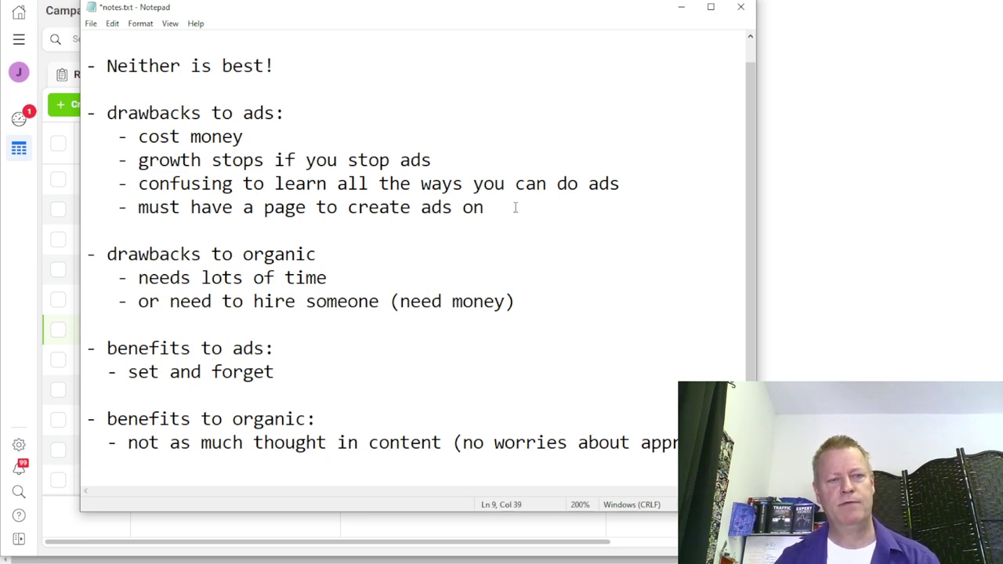
pyautogui.press('Return')
pyautogui.write('- ')
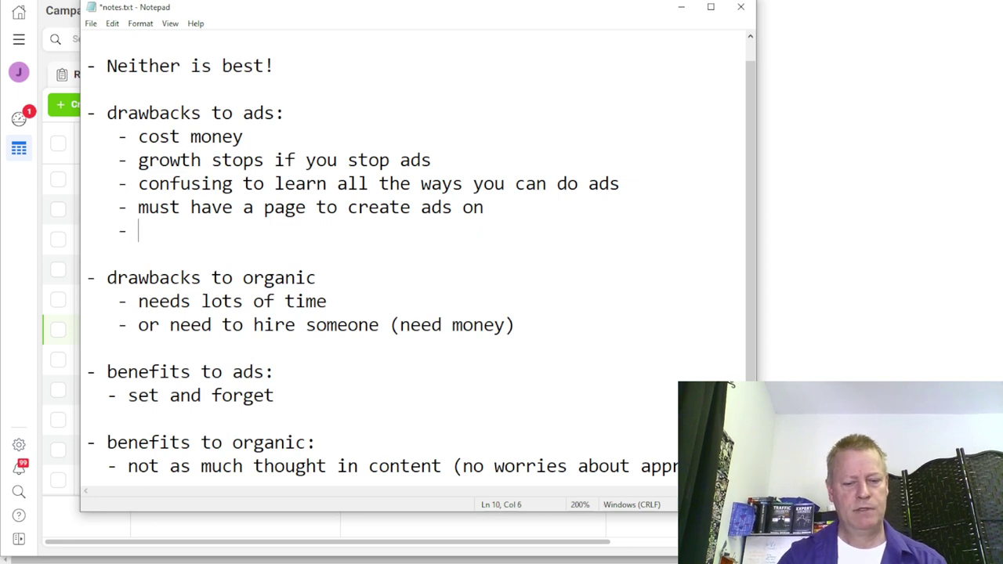
pyautogui.write('nee')
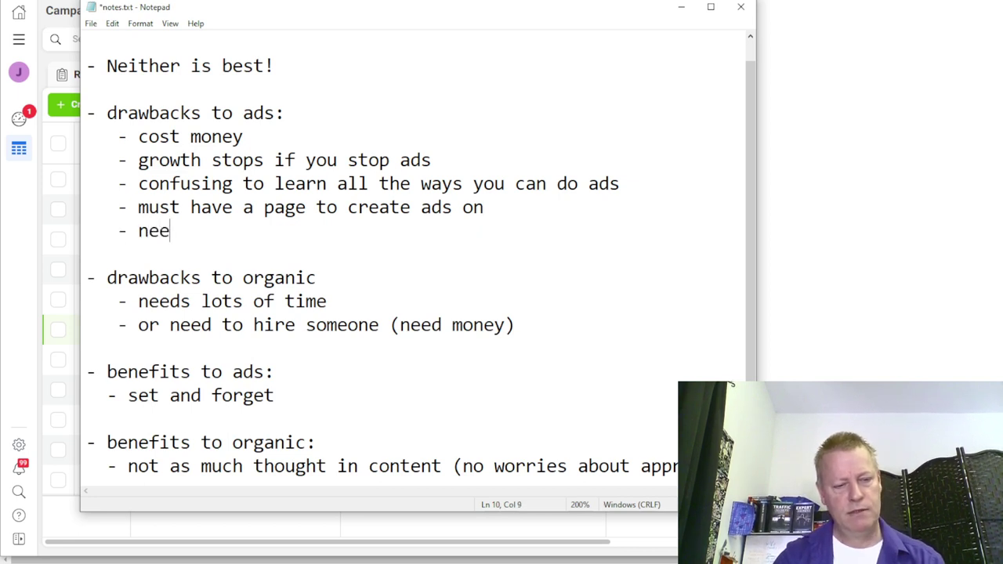
pyautogui.press('BackSpace')
pyautogui.press('BackSpace')
pyautogui.write('worry')
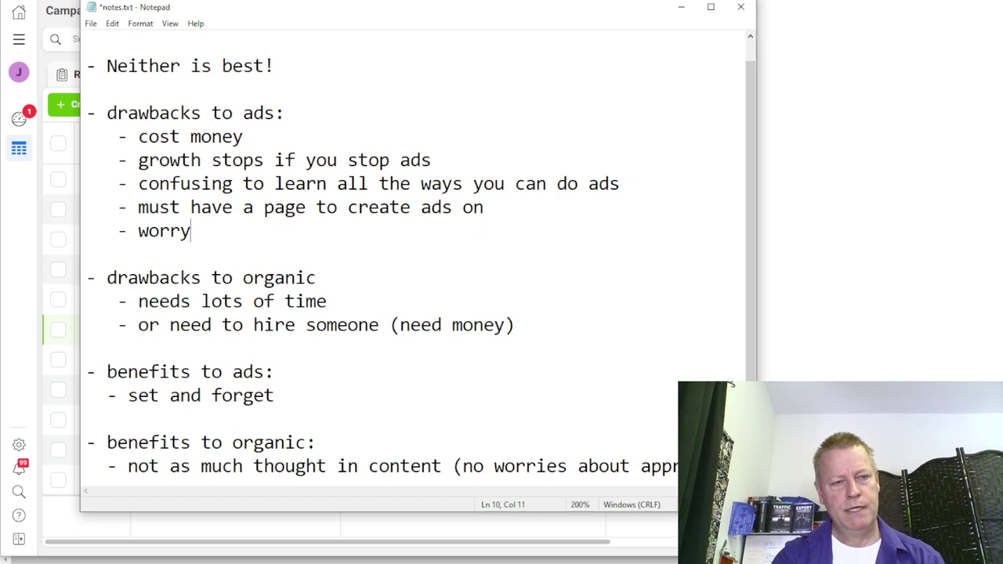
pyautogui.press('BackSpace')
pyautogui.write('ing about')
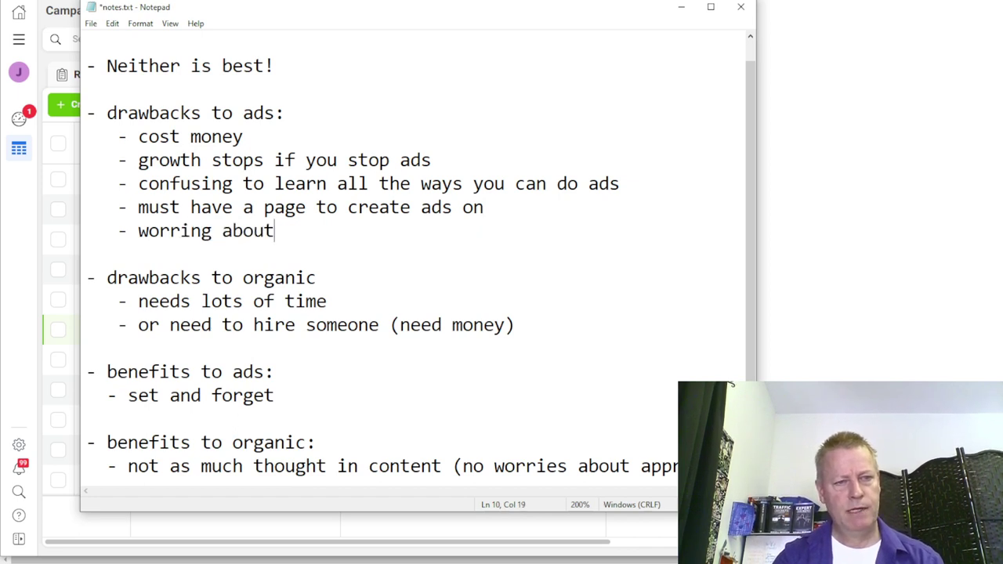
pyautogui.write(' approval')
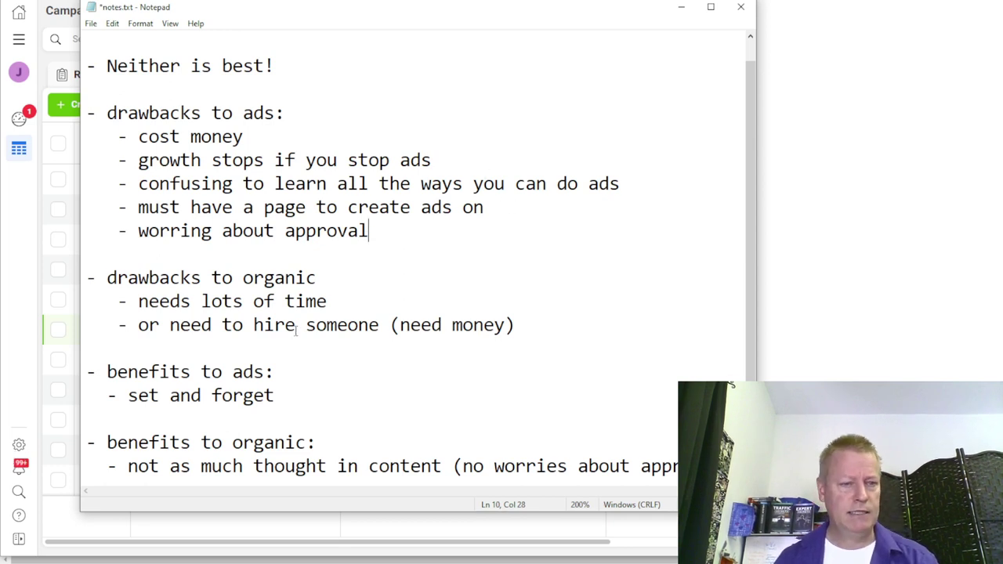
pyautogui.click(306, 402)
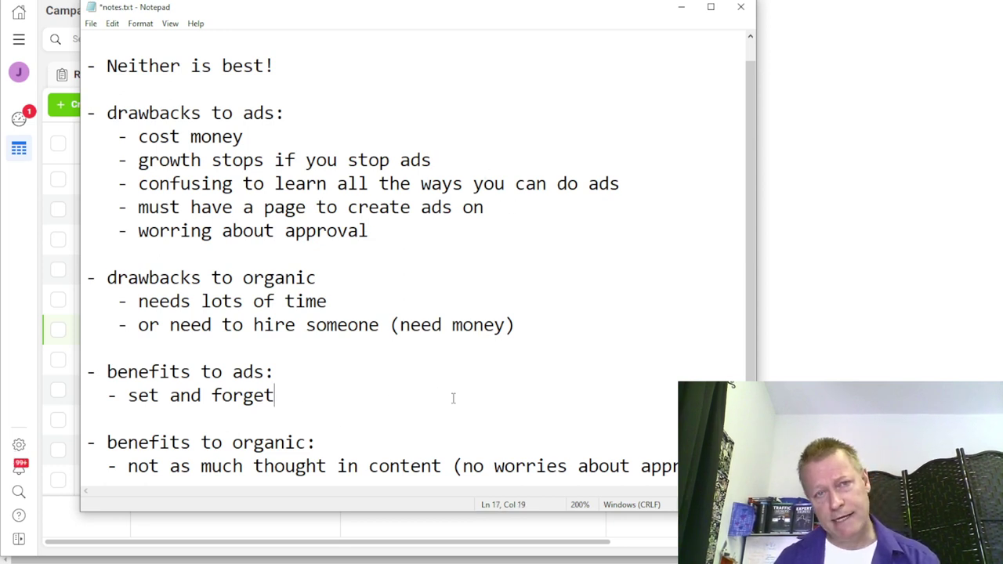
pyautogui.scroll(-1, 453, 398)
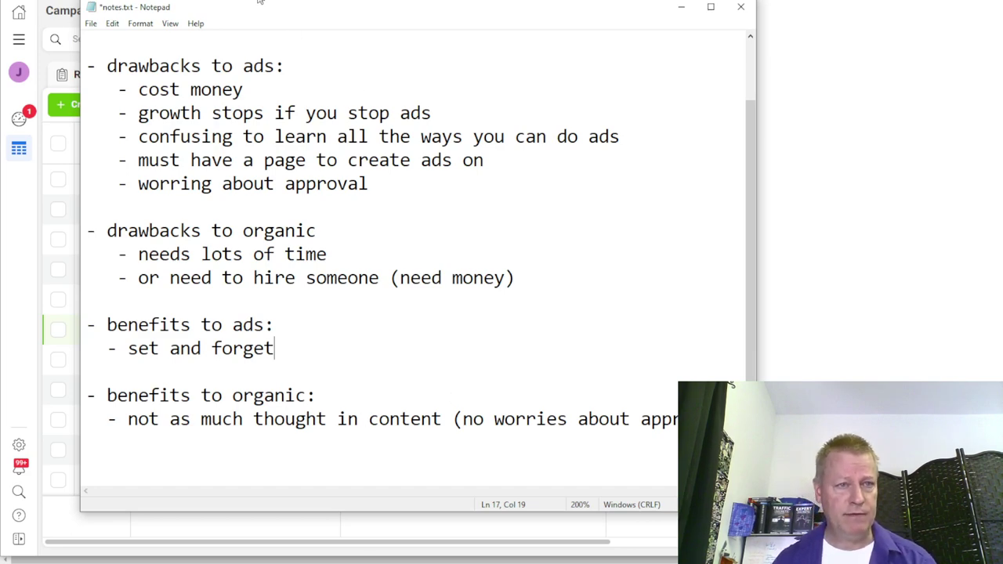
# Step: Switch to Ads Manager and view the performance charts of the Crazy ones Russell and Crazy ones Gary campaigns
pyautogui.hotkey('alt', 'Tab')
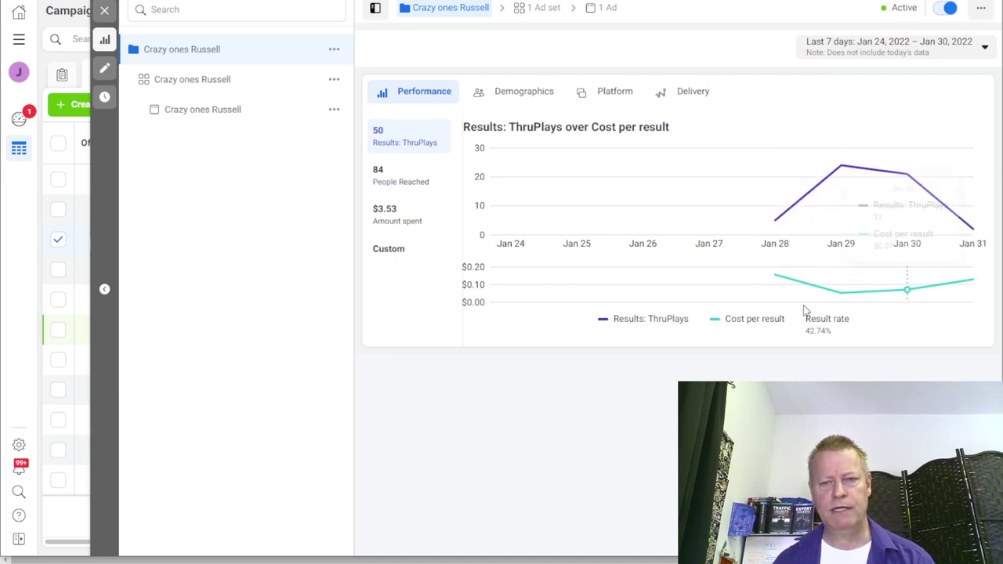
pyautogui.click(105, 10)
pyautogui.click(222, 215)
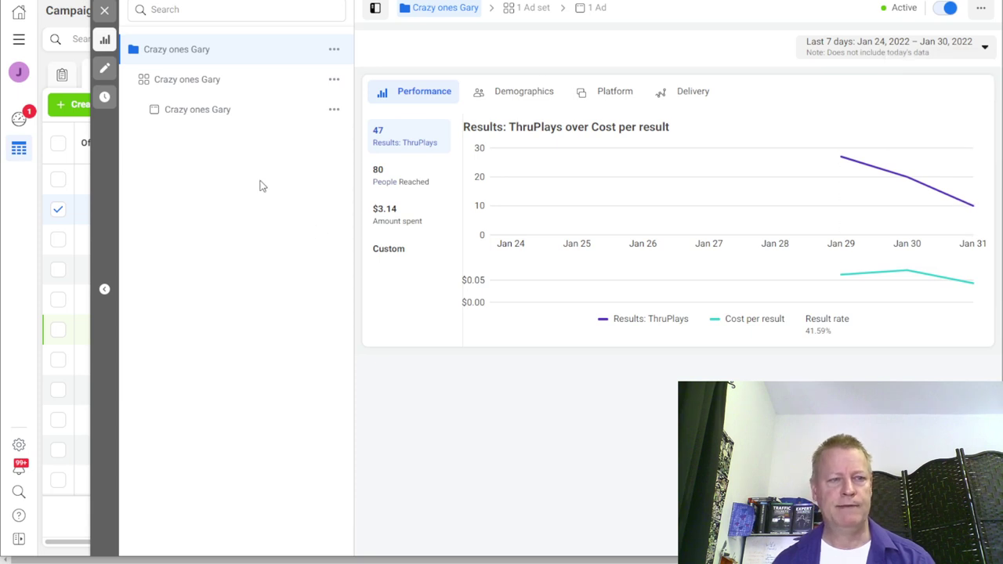
pyautogui.click(104, 10)
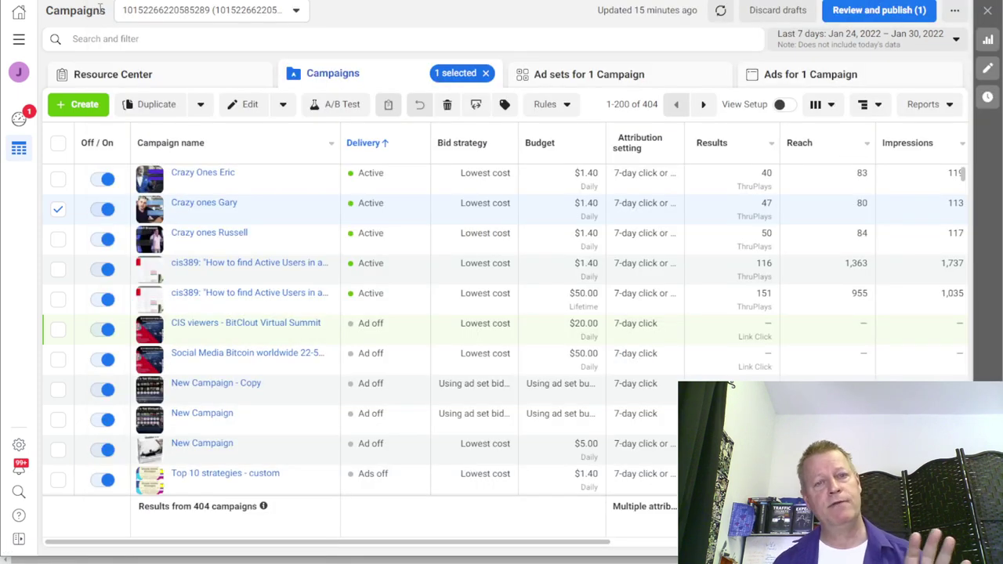
# Step: Examine the daily ThruPlays and cost per result in the Crazy Ones Eric campaign's charts, and close them
pyautogui.moveTo(102, 144)
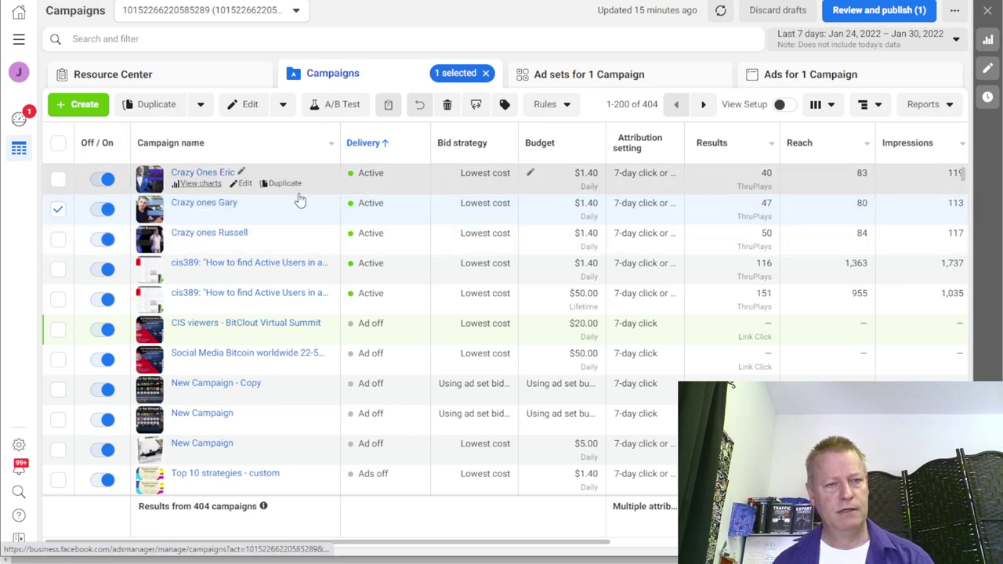
pyautogui.click(300, 201)
pyautogui.moveTo(917, 159)
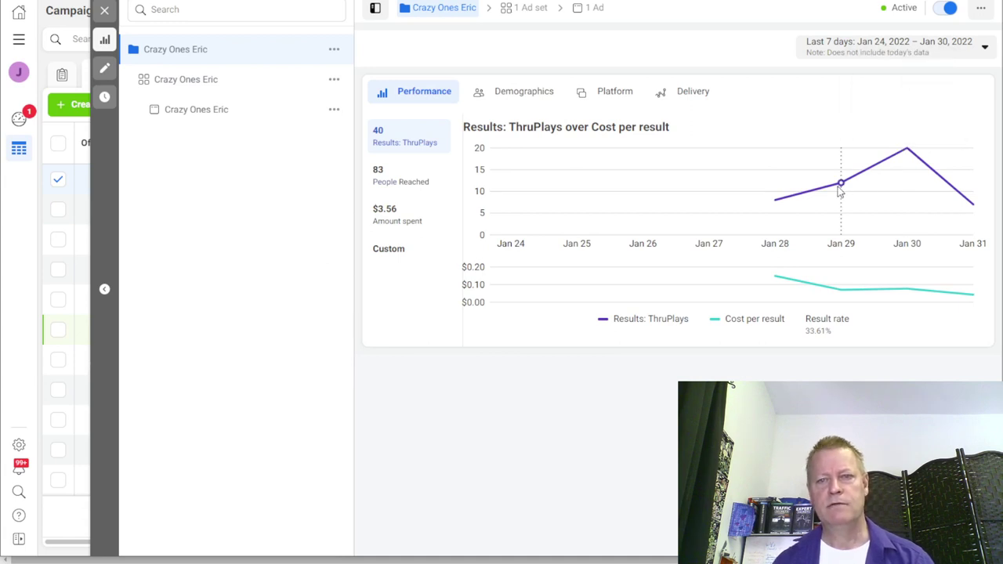
pyautogui.moveTo(842, 194)
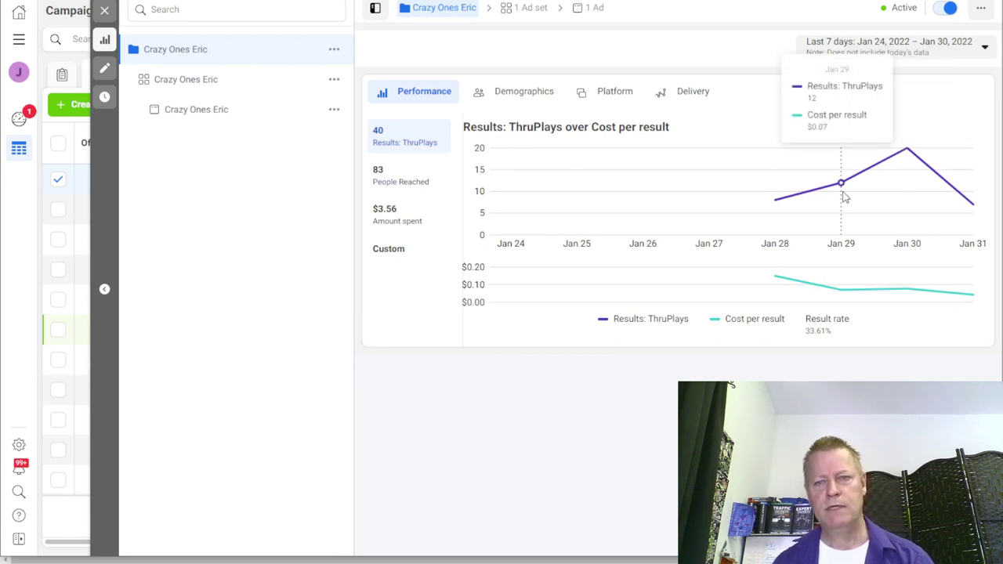
pyautogui.moveTo(974, 206)
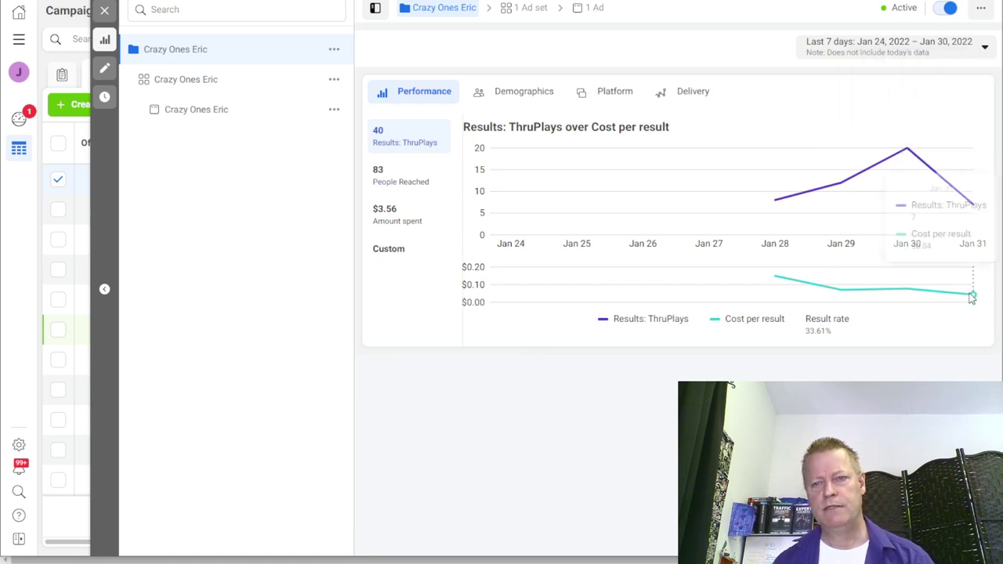
pyautogui.click(102, 10)
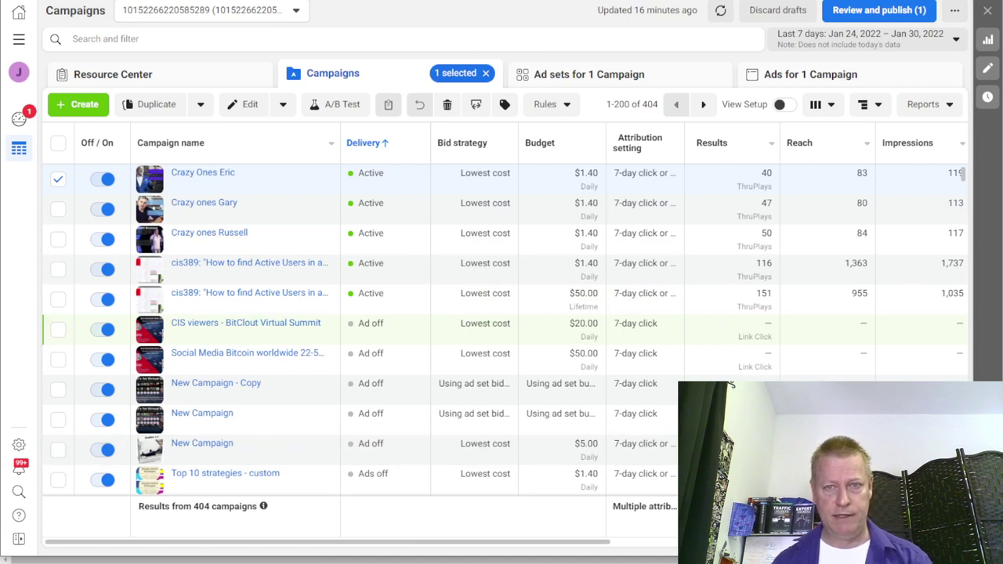
# Step: Switch to File Explorer and open the "Leaders videos for FB ads" folder
pyautogui.press('super+e')
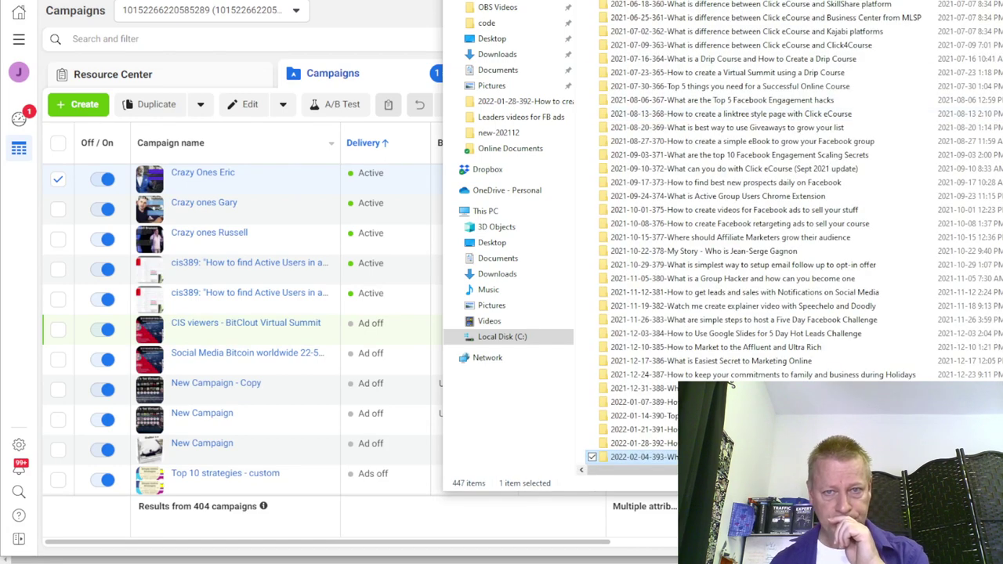
pyautogui.hotkey('alt', 'Up')
pyautogui.scroll(-5, 678, 290)
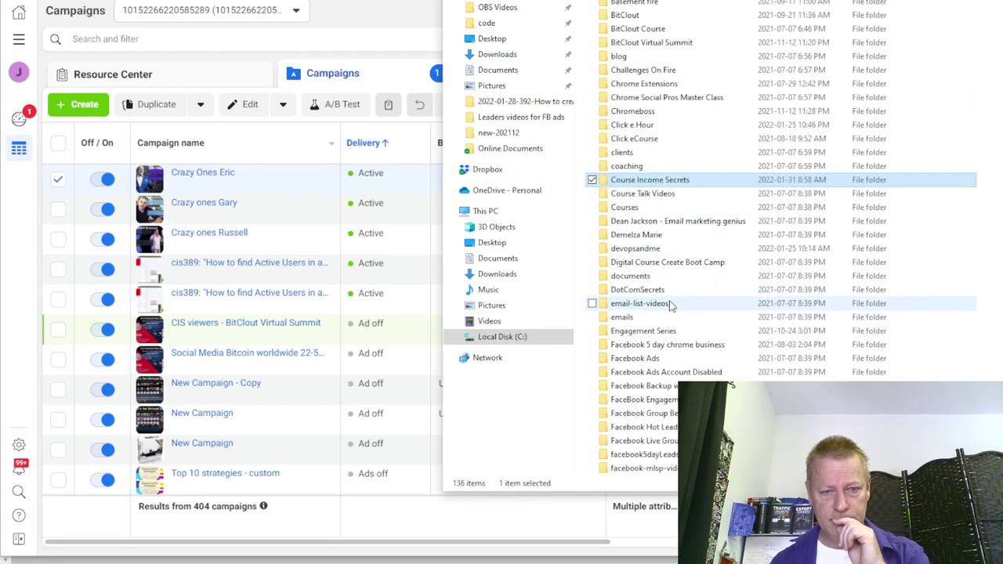
pyautogui.scroll(-4, 671, 304)
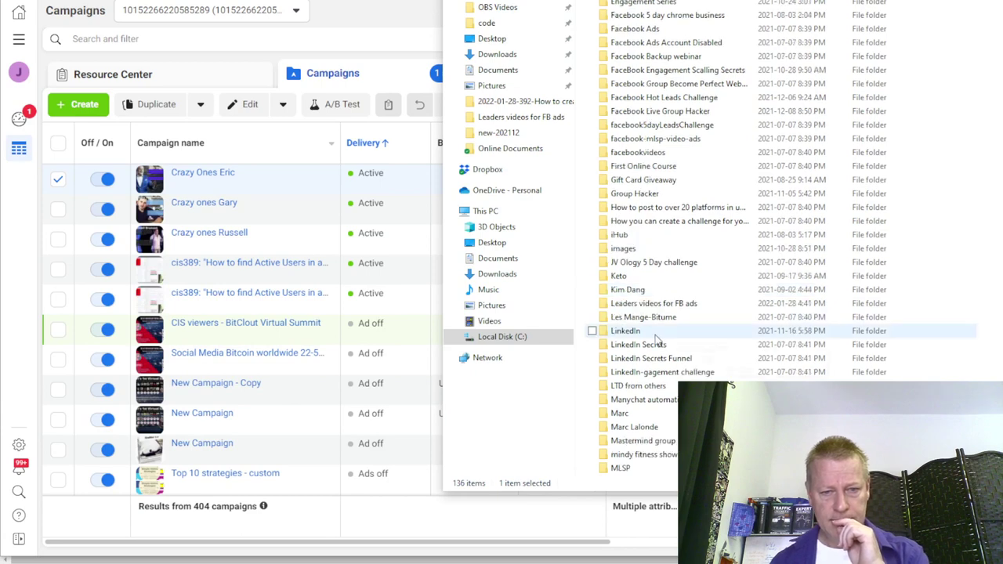
pyautogui.doubleClick(649, 305)
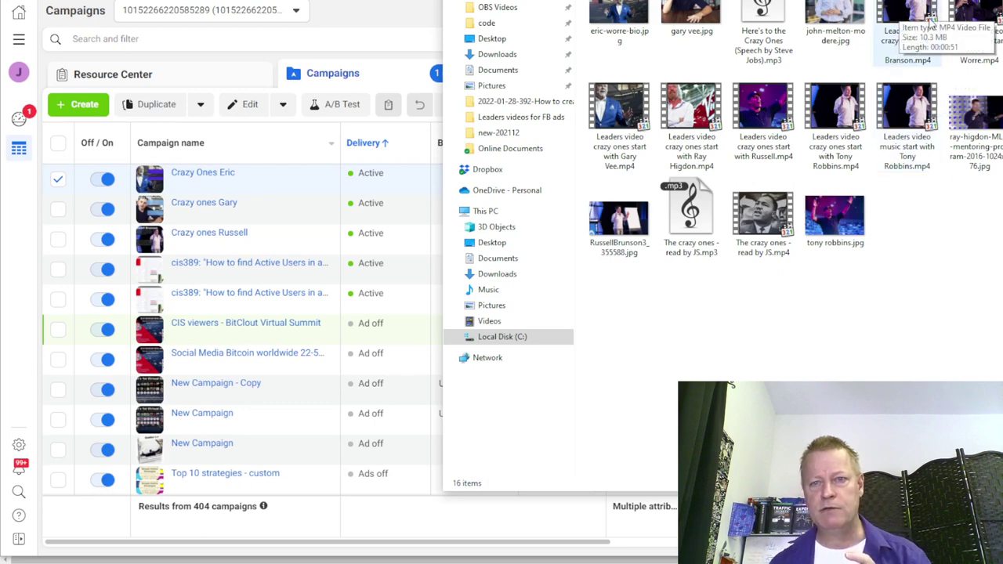
# Step: Play "Leaders video crazy ones start with Eric Worre.mp4" to the end with the player moved fully into view, and close it
pyautogui.click(977, 3)
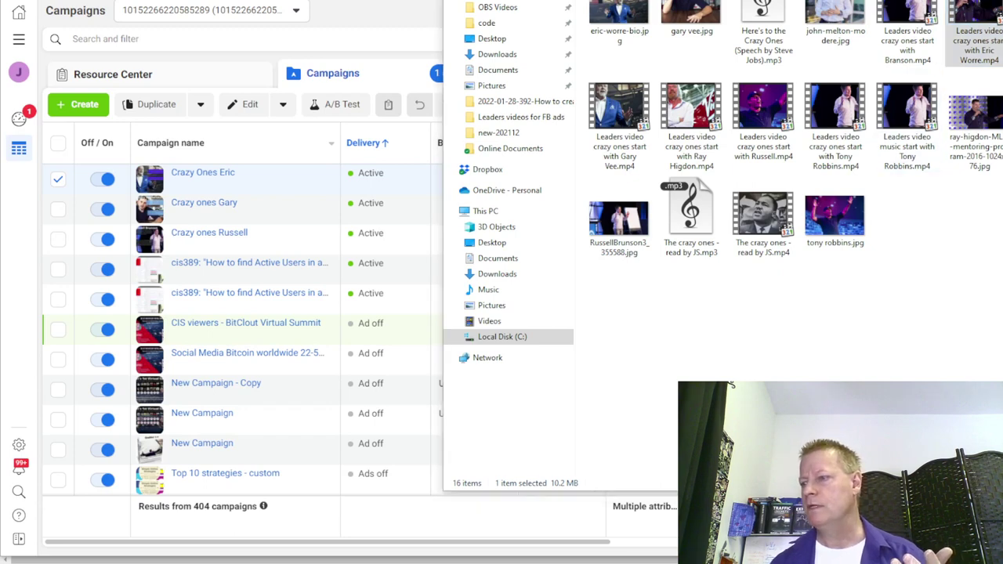
pyautogui.press('Return')
pyautogui.moveTo(675, 96); pyautogui.dragTo(399, 1)
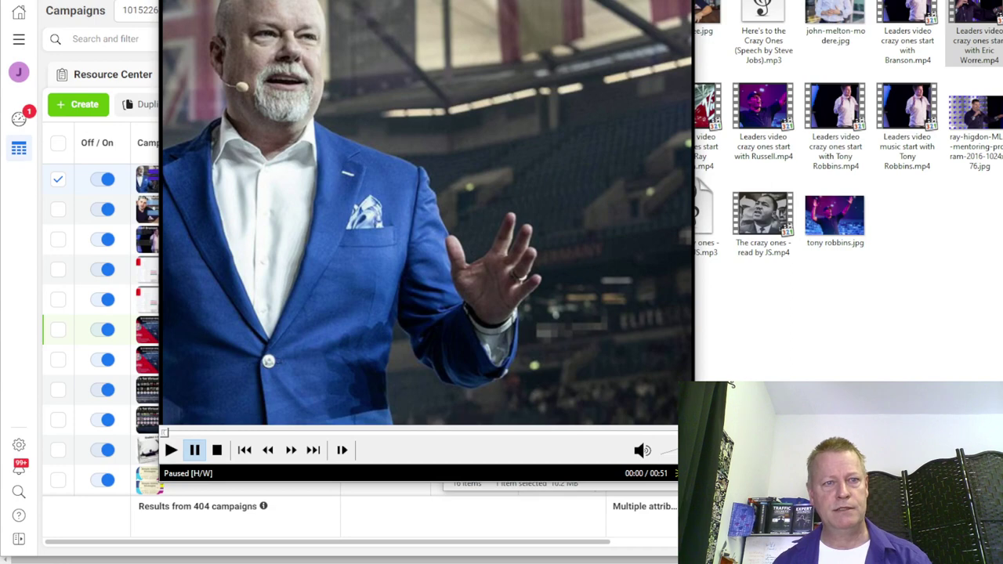
pyautogui.moveTo(410, 2); pyautogui.dragTo(341, 7)
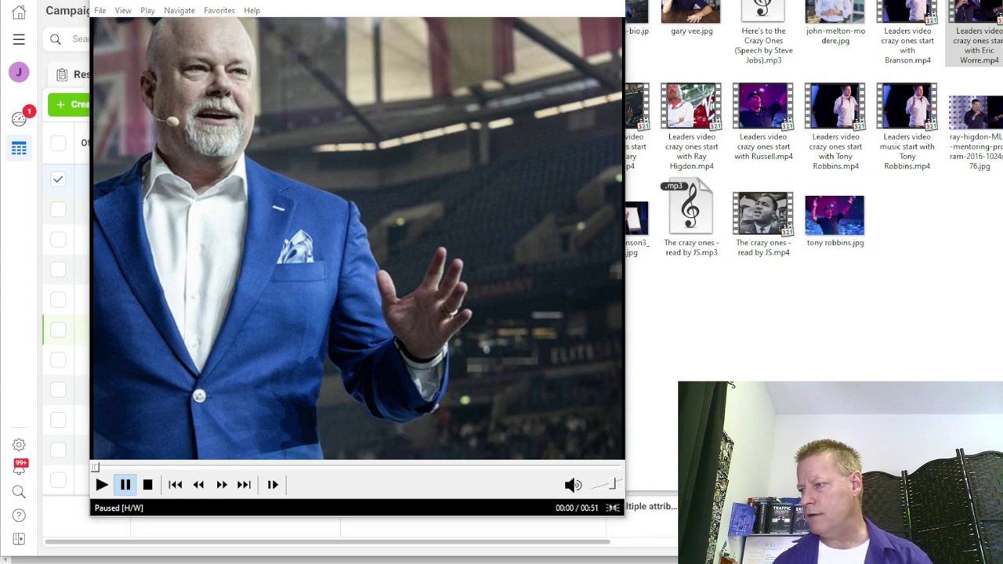
pyautogui.click(235, 396)
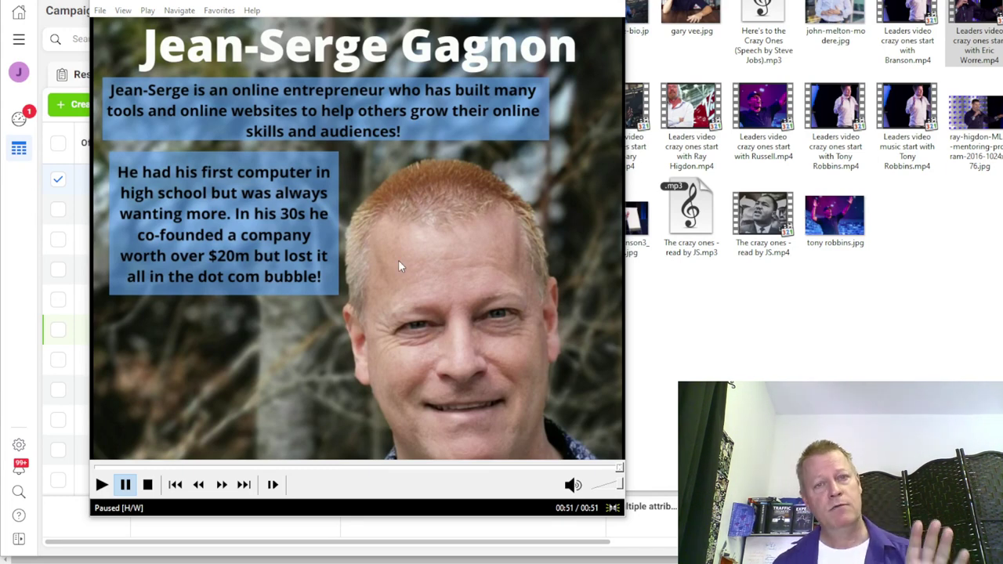
pyautogui.click(615, 4)
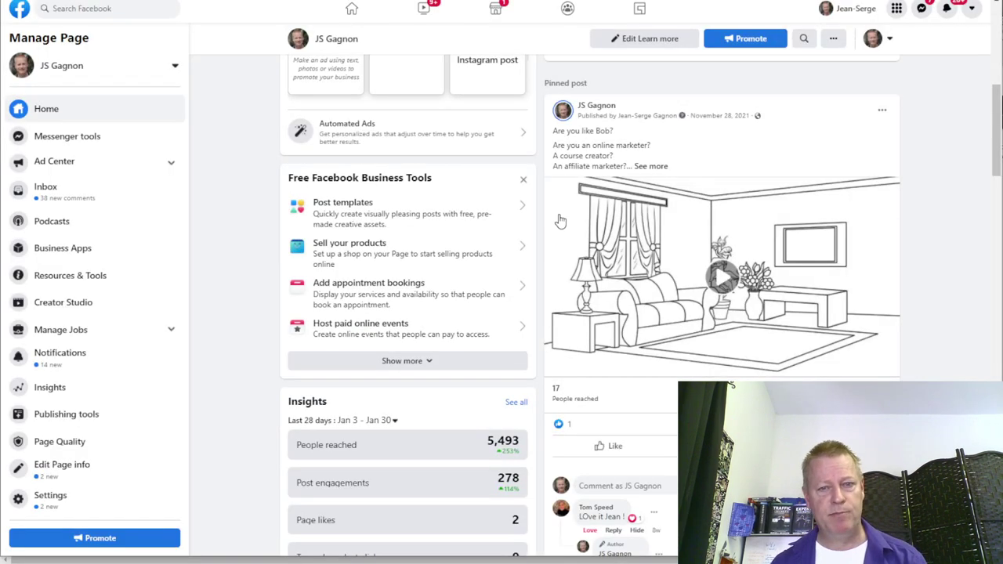
# Step: Review the people reached and engagements of the "crazy ones" video posts on the Facebook business page
pyautogui.scroll(-5, 732, 384)
pyautogui.scroll(-2, 731, 384)
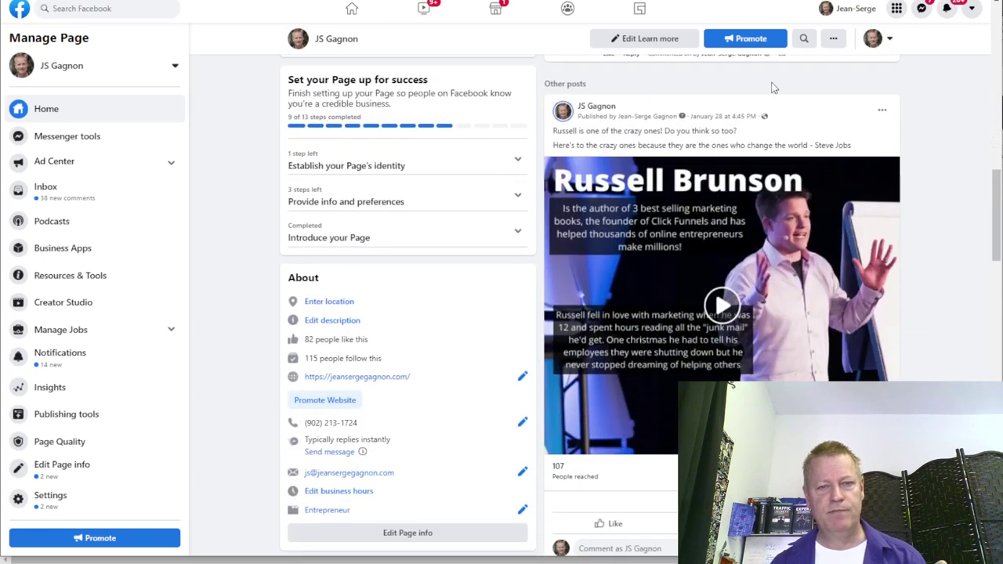
pyautogui.scroll(-3, 730, 384)
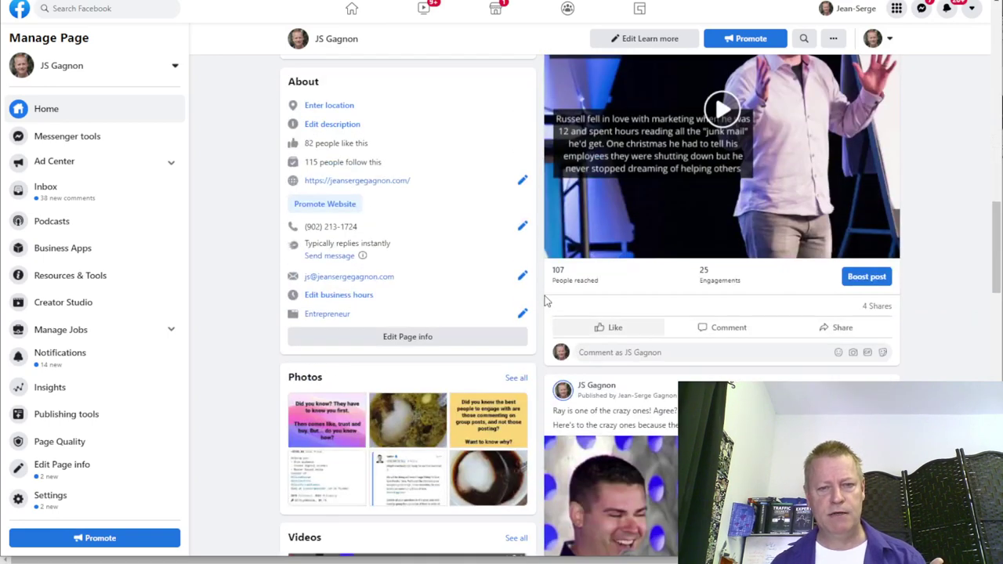
pyautogui.scroll(-4, 711, 311)
pyautogui.scroll(-3, 731, 384)
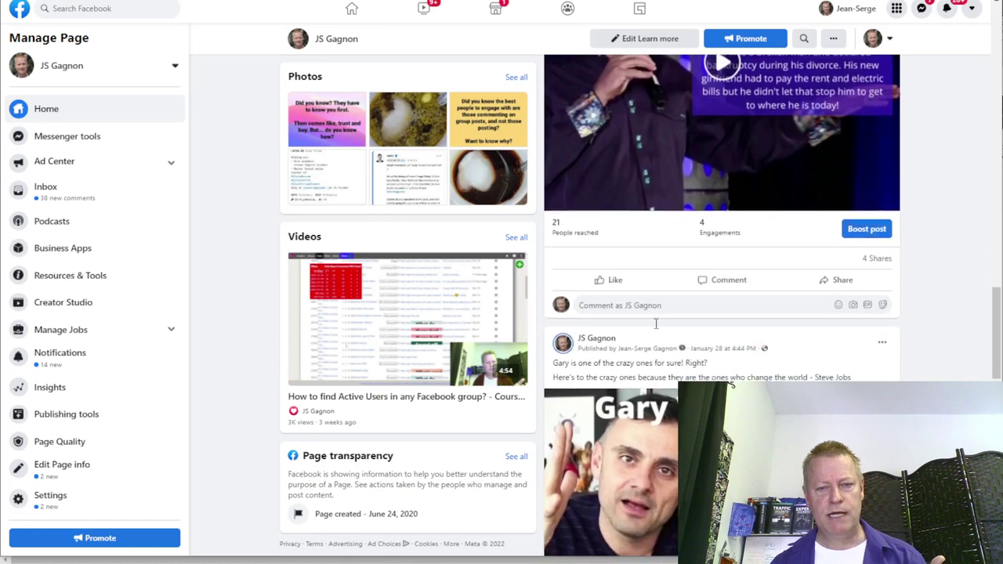
pyautogui.scroll(-5, 564, 228)
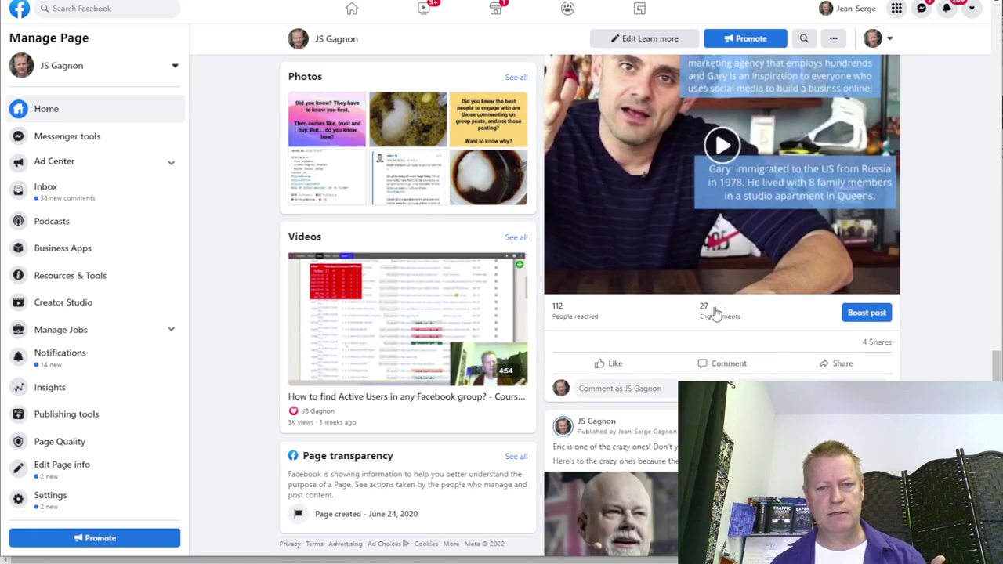
pyautogui.scroll(-5, 655, 333)
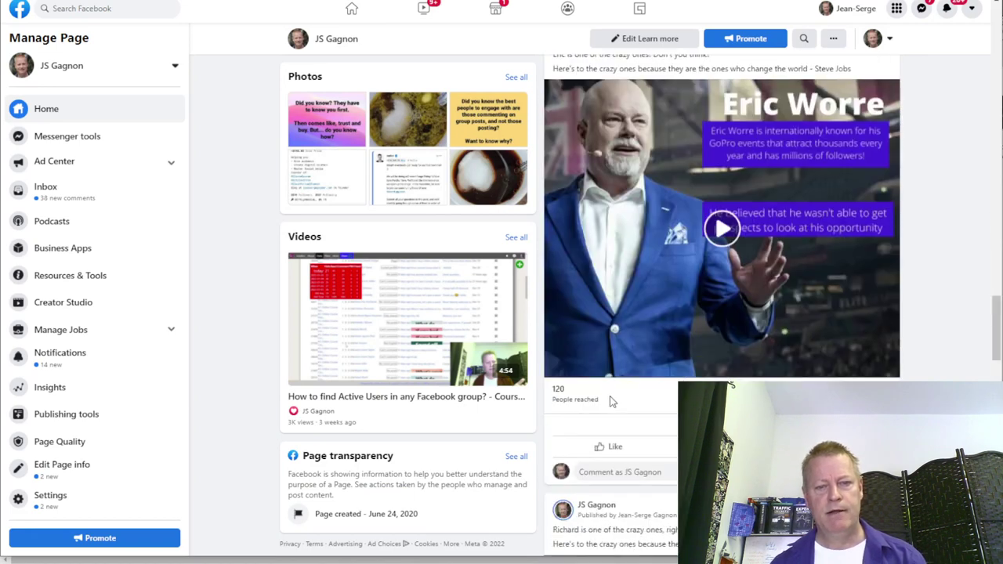
pyautogui.scroll(-3, 612, 406)
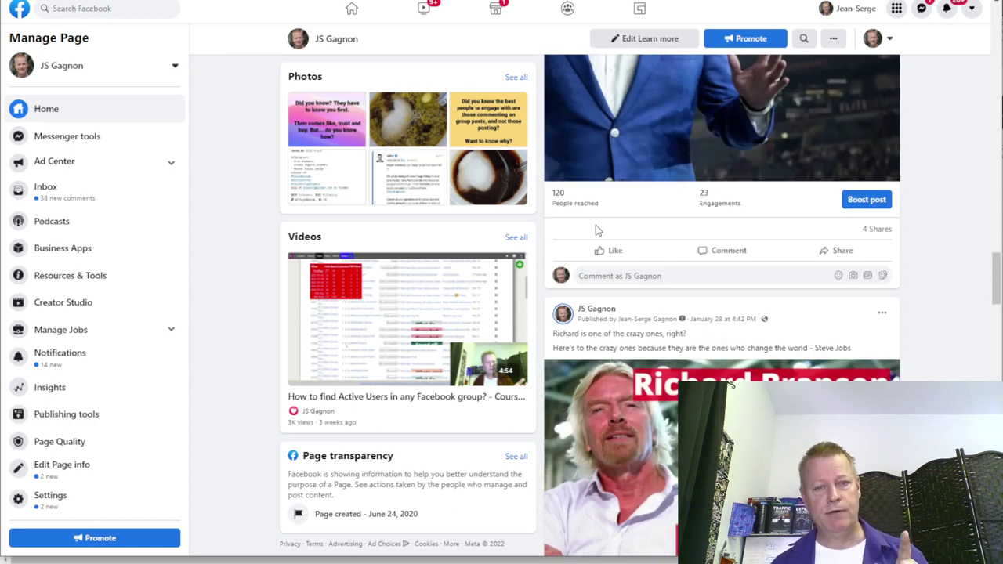
pyautogui.scroll(-3, 599, 227)
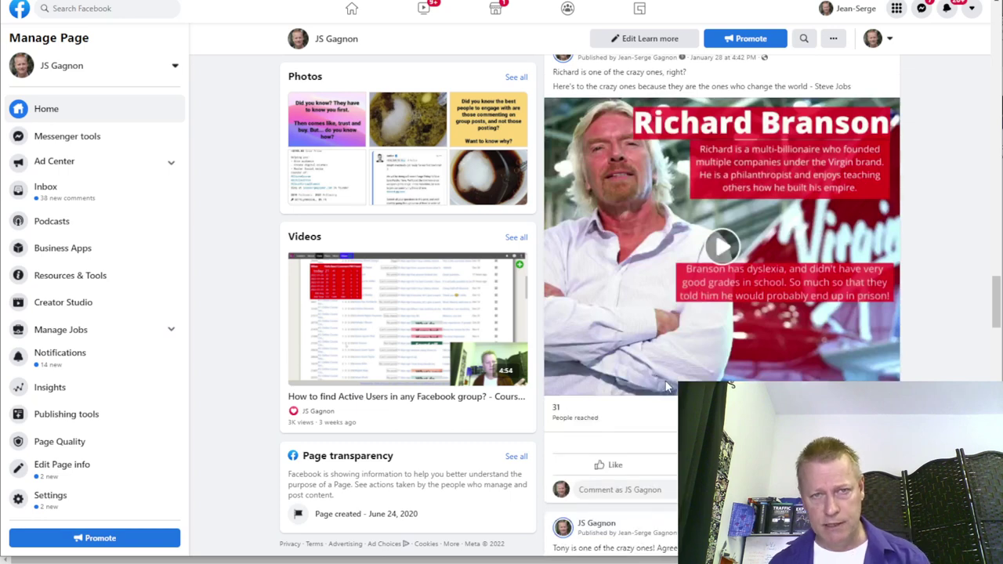
pyautogui.scroll(-1, 672, 402)
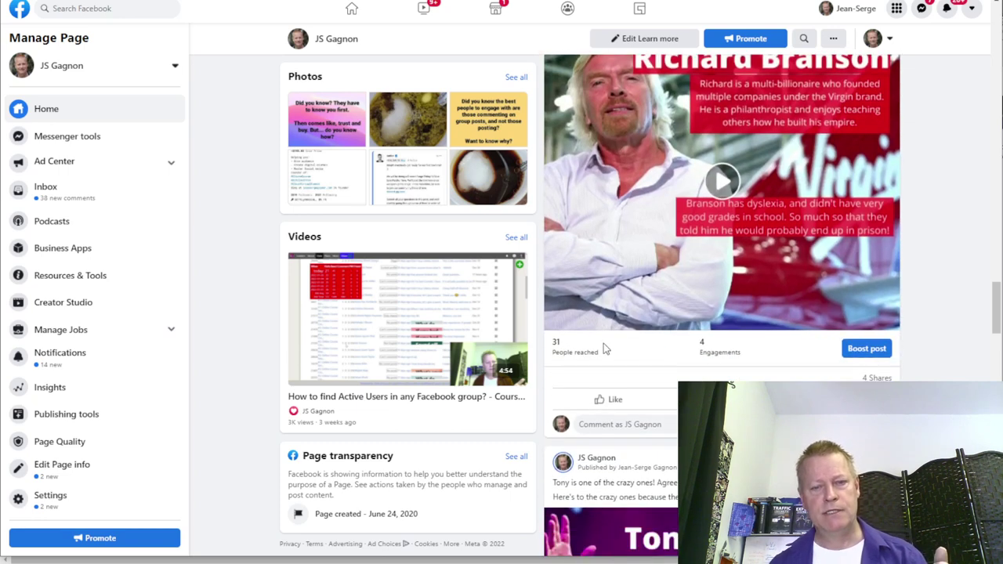
# Step: Check the reach and engagement of the Richard Branson, Tony Robbins, live video and Russell Brunson posts on the business page
pyautogui.scroll(-4, 604, 345)
pyautogui.scroll(-2, 631, 269)
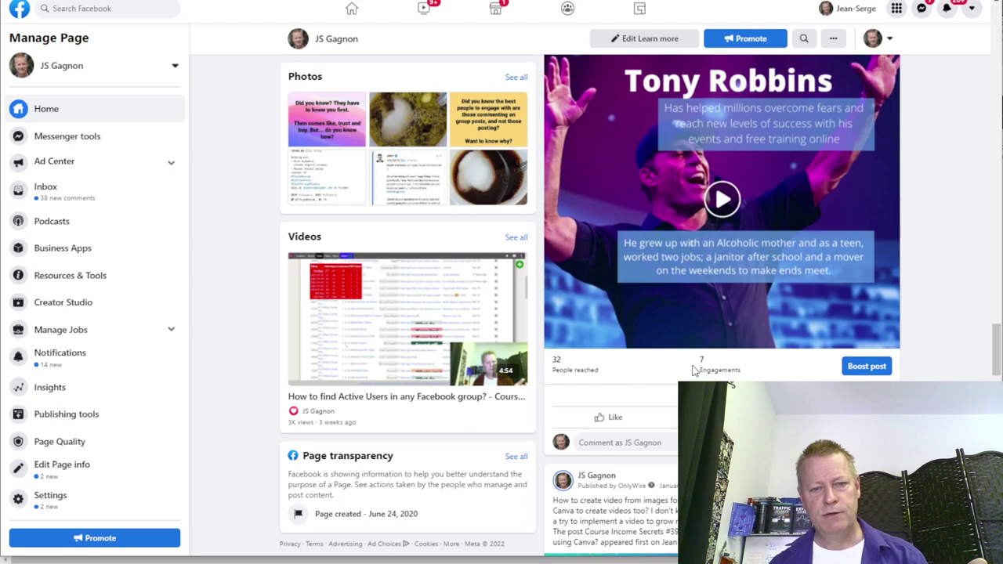
pyautogui.scroll(-6, 669, 342)
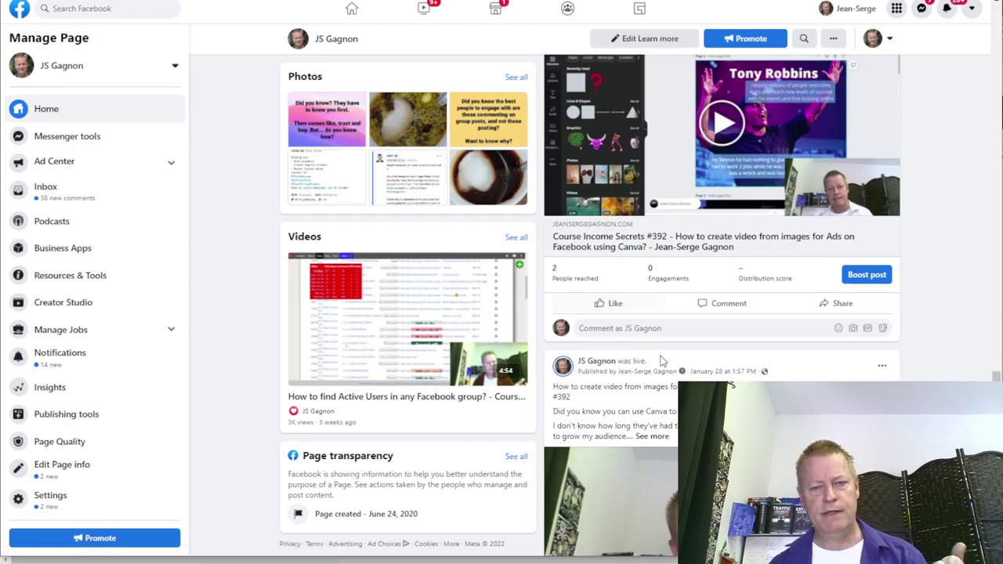
pyautogui.scroll(-7, 662, 356)
pyautogui.scroll(-10, 662, 361)
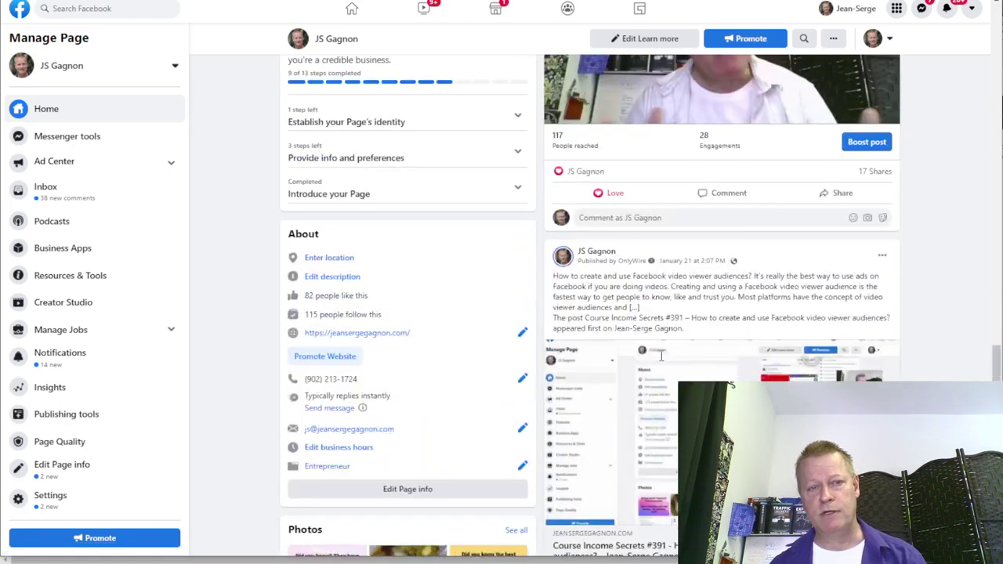
pyautogui.scroll(-12, 663, 360)
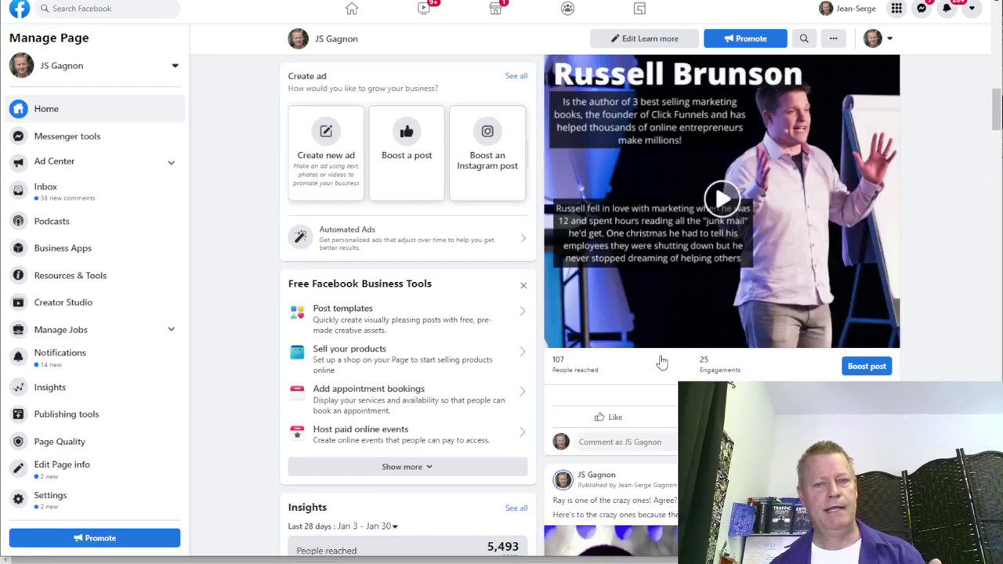
pyautogui.scroll(20, 662, 358)
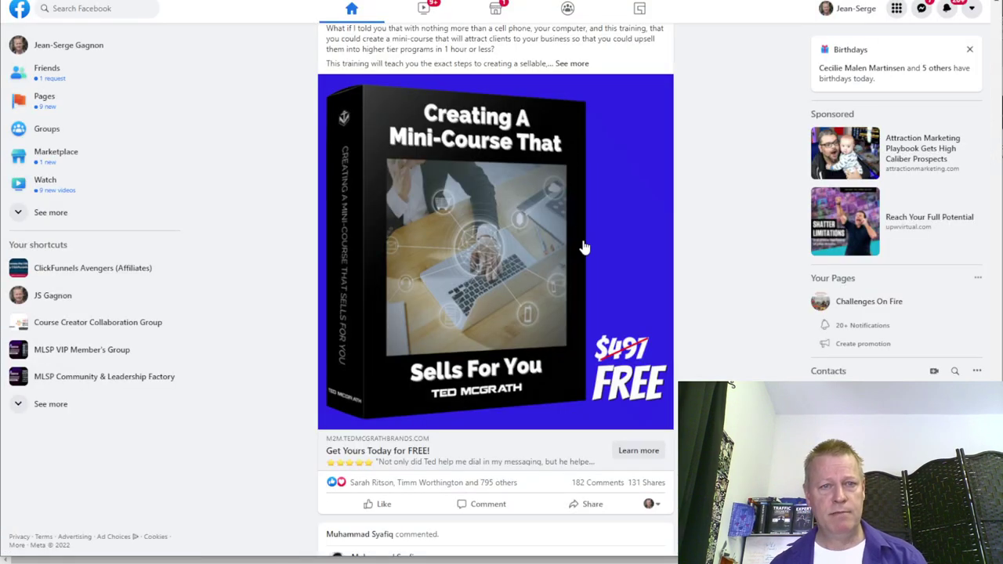
# Step: Open the personal profile and examine the reactions and comments on the family and snow posts
pyautogui.click(856, 9)
pyautogui.scroll(3, 430, 347)
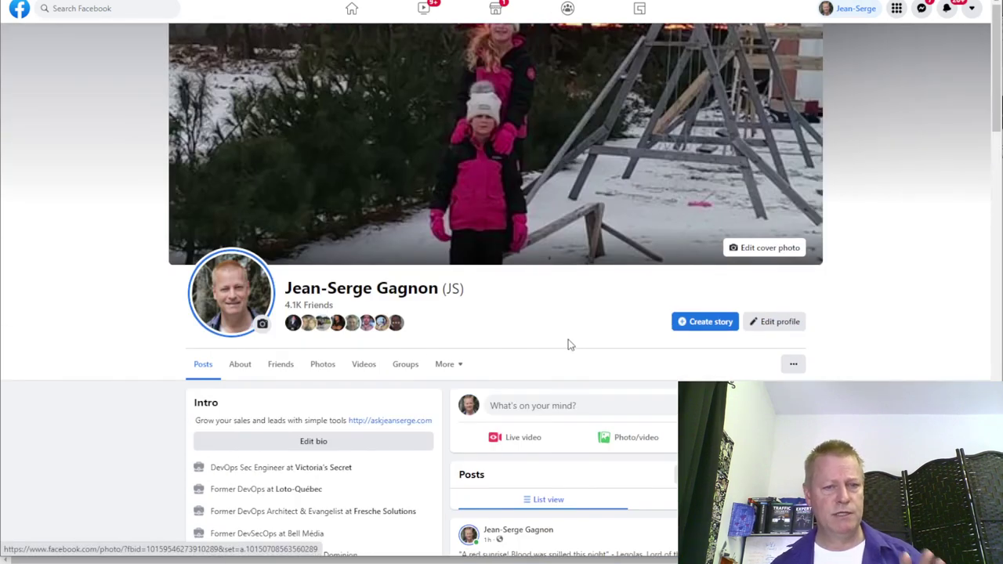
pyautogui.scroll(-8, 575, 342)
pyautogui.scroll(-12, 558, 346)
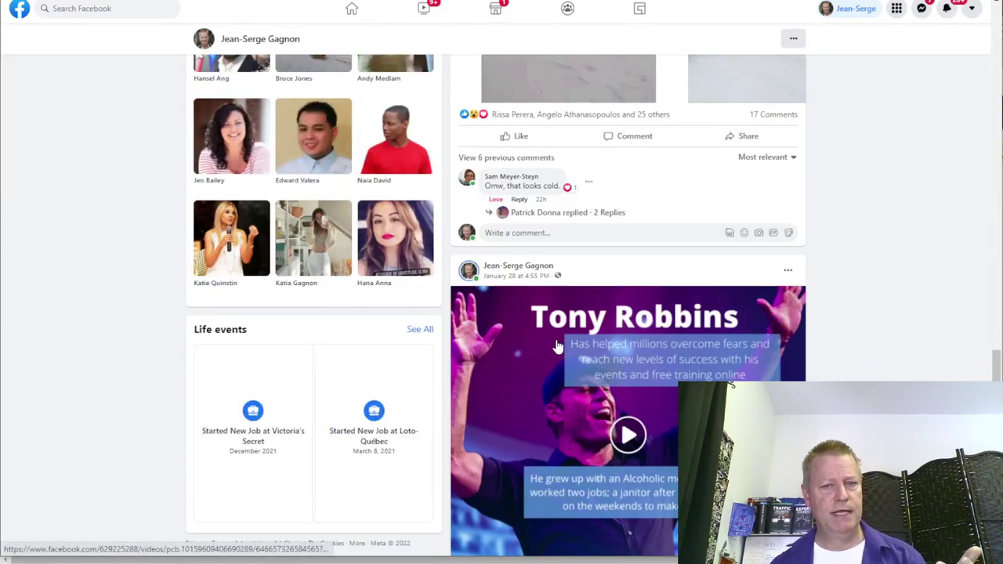
pyautogui.scroll(-5, 557, 346)
pyautogui.scroll(8, 556, 347)
pyautogui.scroll(5, 558, 346)
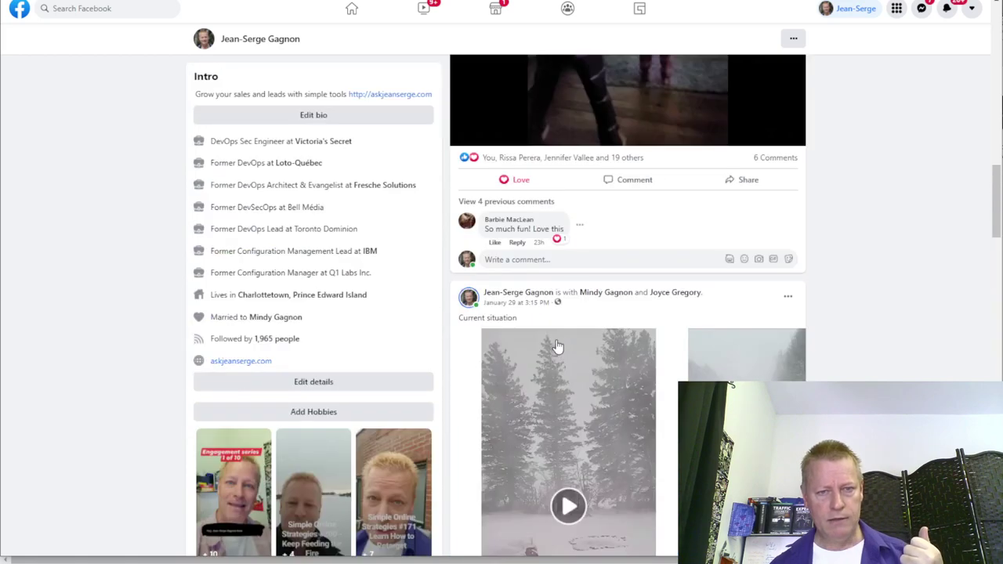
pyautogui.scroll(5, 557, 346)
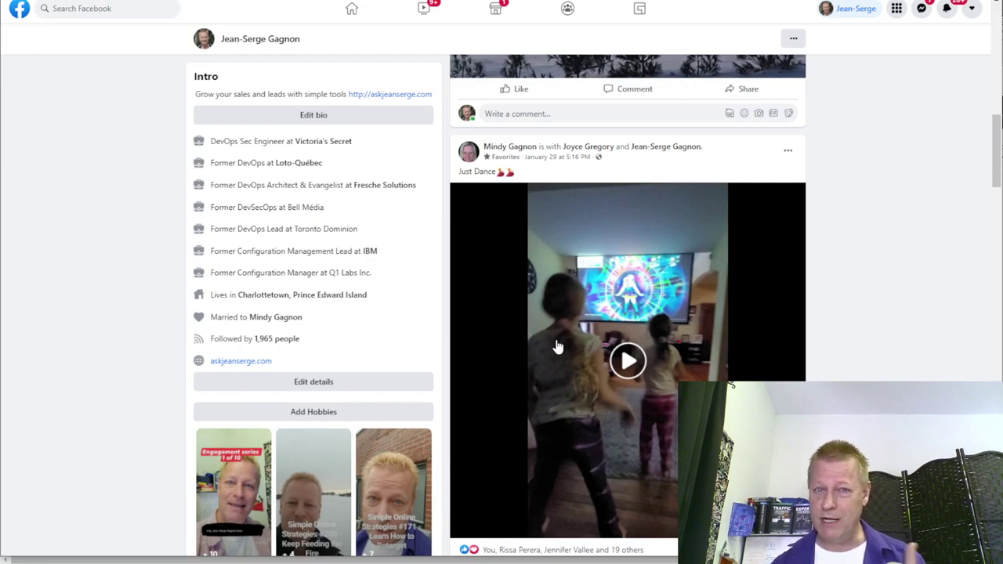
# Step: Compare the reactions on the "Current situation" snow post with those on the shared "crazy ones" videos in the personal profile
pyautogui.scroll(-20, 558, 346)
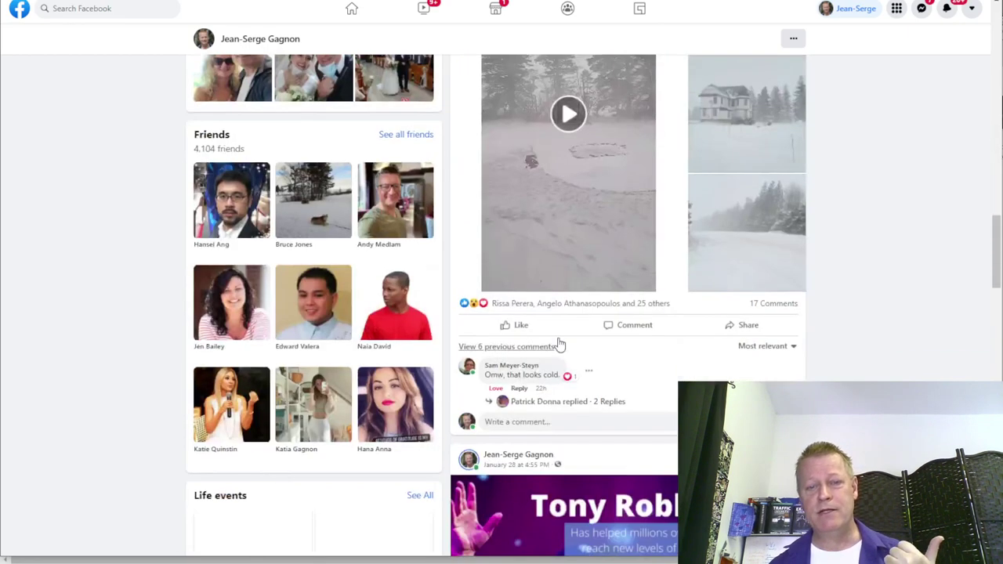
pyautogui.scroll(-20, 559, 345)
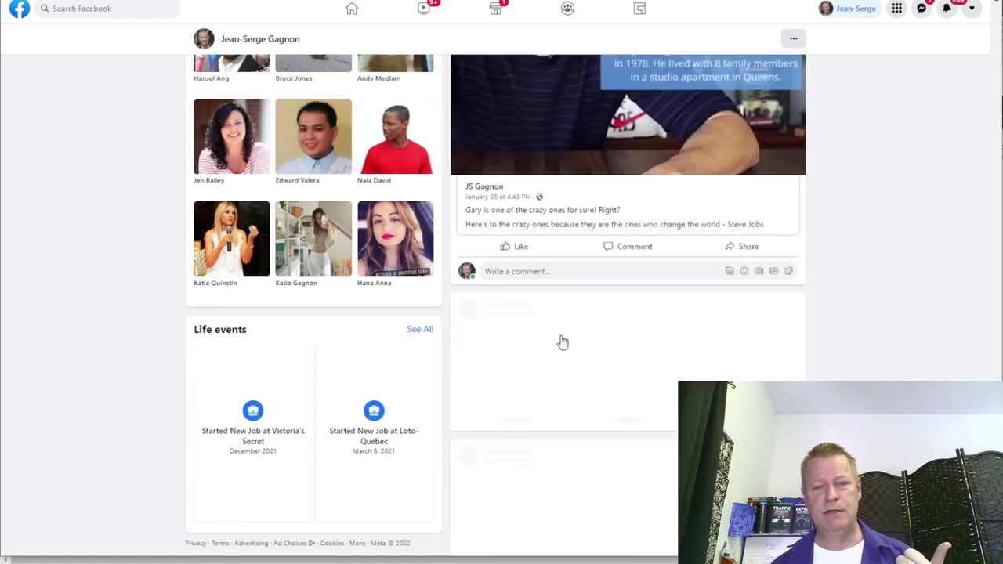
pyautogui.scroll(-10, 563, 340)
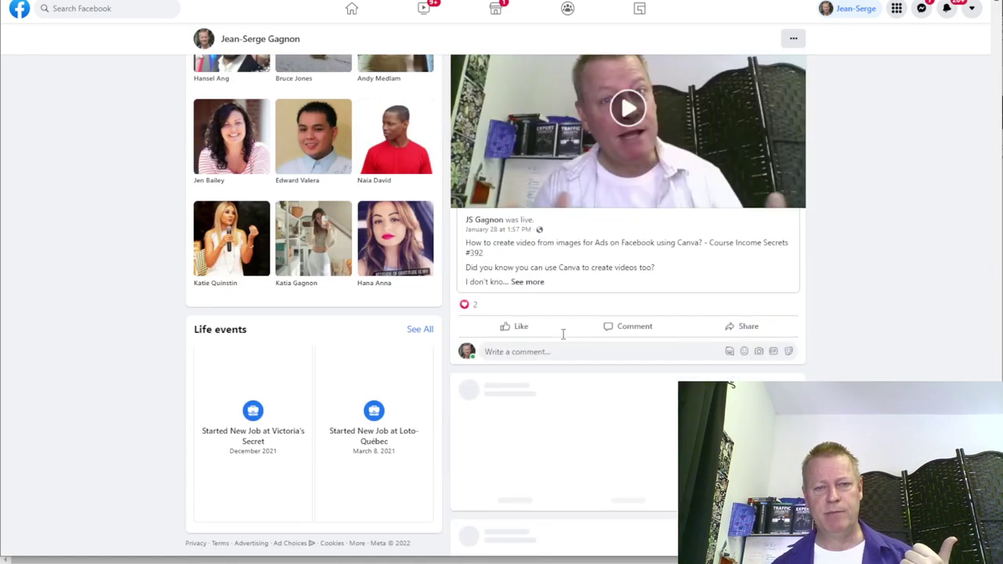
pyautogui.scroll(10, 563, 338)
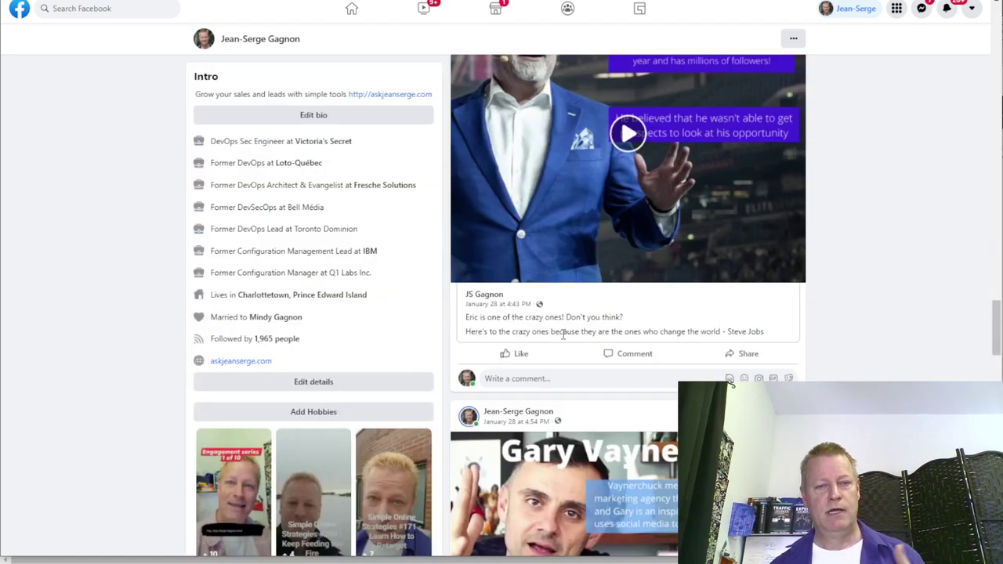
pyautogui.scroll(4, 595, 344)
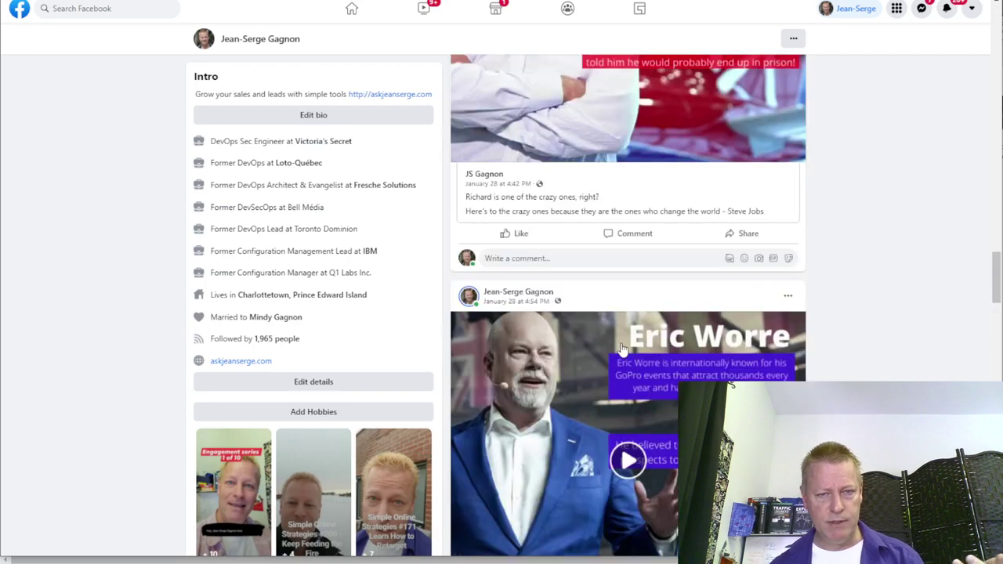
pyautogui.scroll(1, 596, 282)
pyautogui.scroll(12, 641, 321)
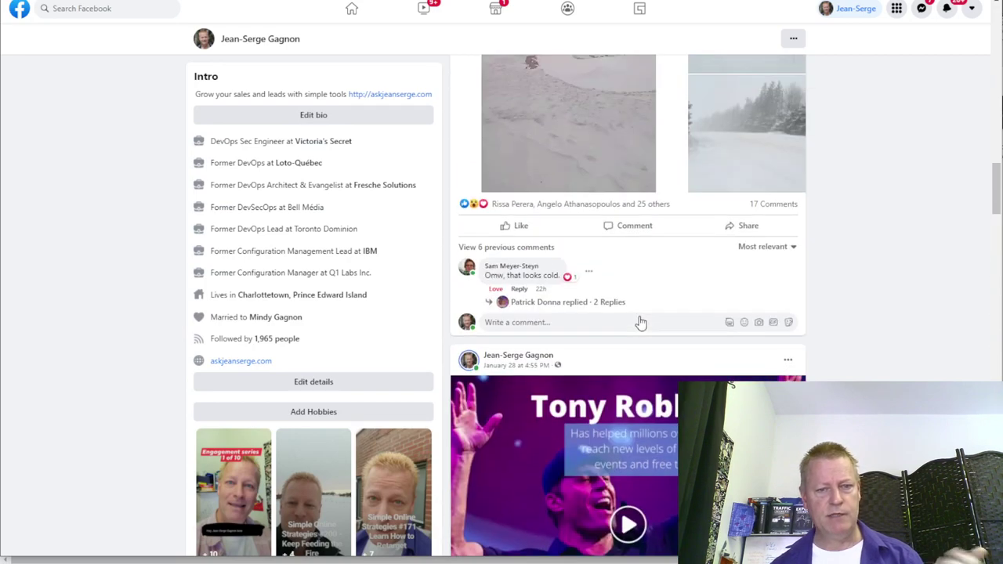
pyautogui.scroll(-5, 640, 318)
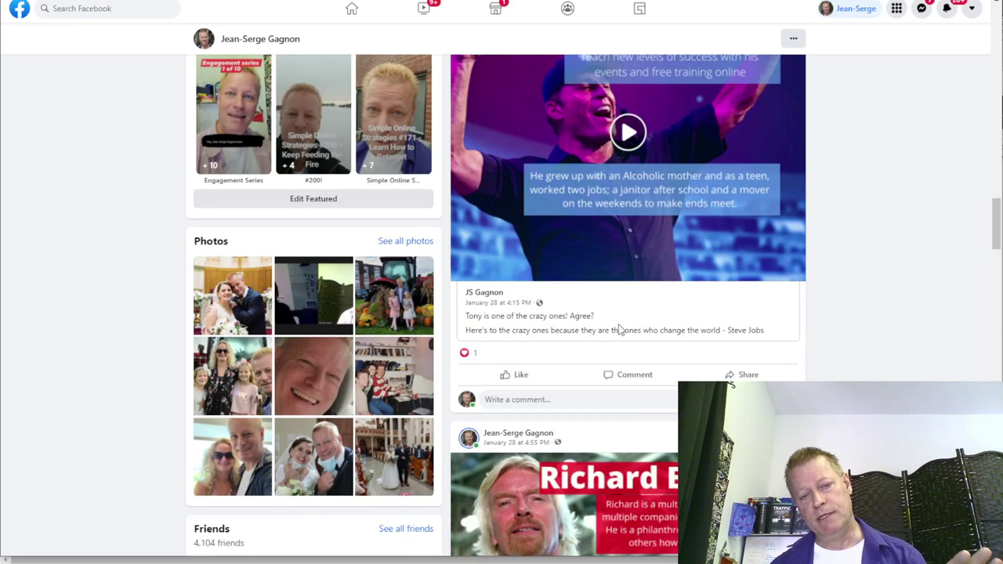
# Step: Like the shared Richard Branson and Eric Worre video posts on the personal profile
pyautogui.moveTo(467, 355)
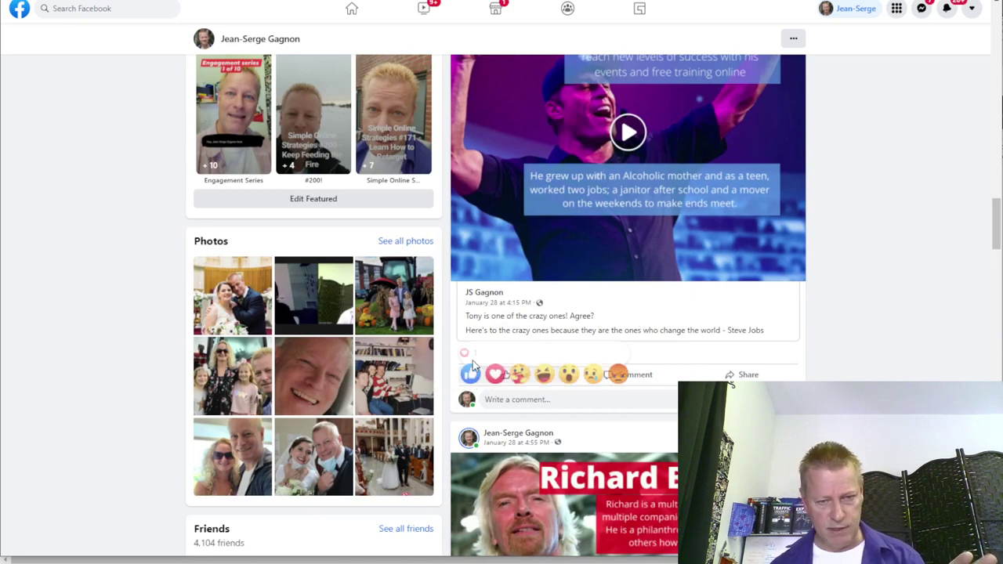
pyautogui.scroll(-8, 727, 373)
pyautogui.scroll(3, 643, 374)
pyautogui.click(515, 367)
pyautogui.scroll(6, 515, 376)
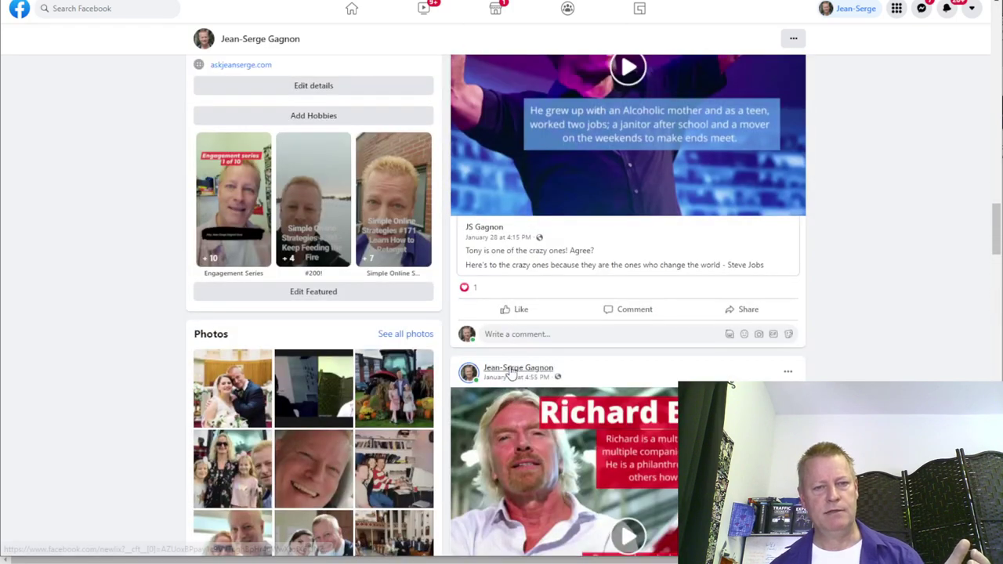
pyautogui.click(511, 309)
pyautogui.scroll(-5, 532, 396)
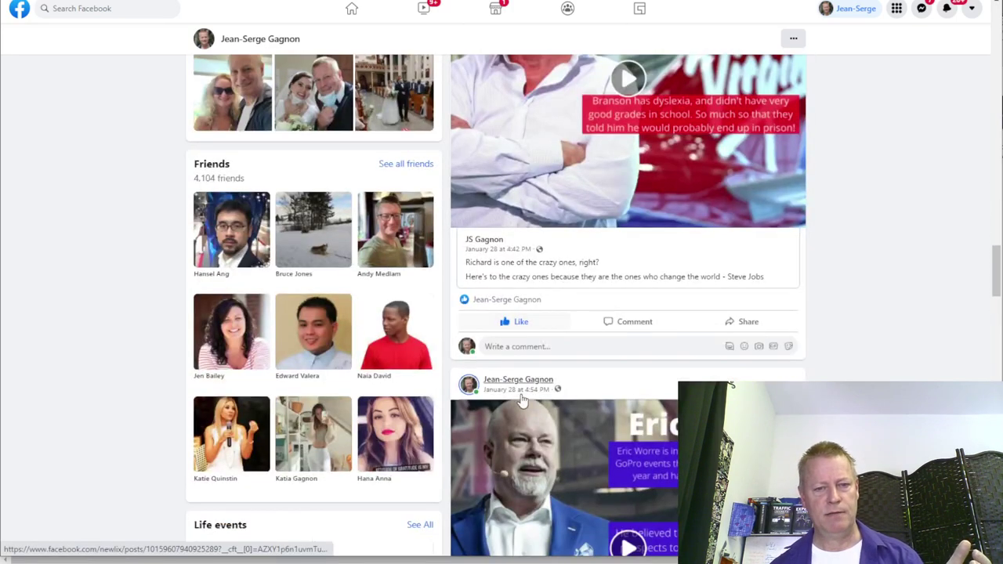
pyautogui.scroll(-5, 540, 390)
pyautogui.scroll(-8, 548, 396)
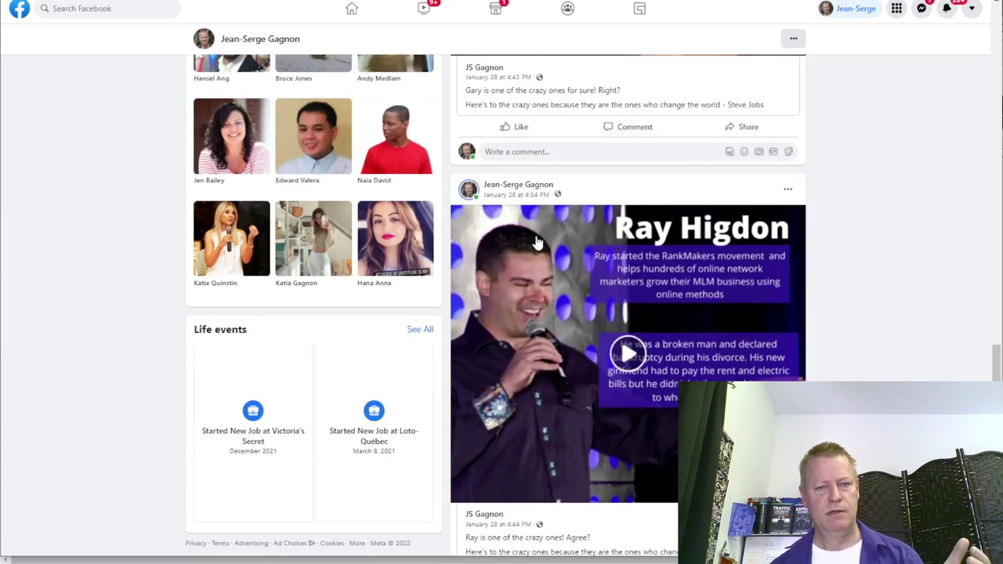
# Step: Like the shared Gary Vaynerchuck, Ray Higdon and Russell Brunson video posts on the personal profile
pyautogui.click(515, 130)
pyautogui.scroll(-5, 485, 382)
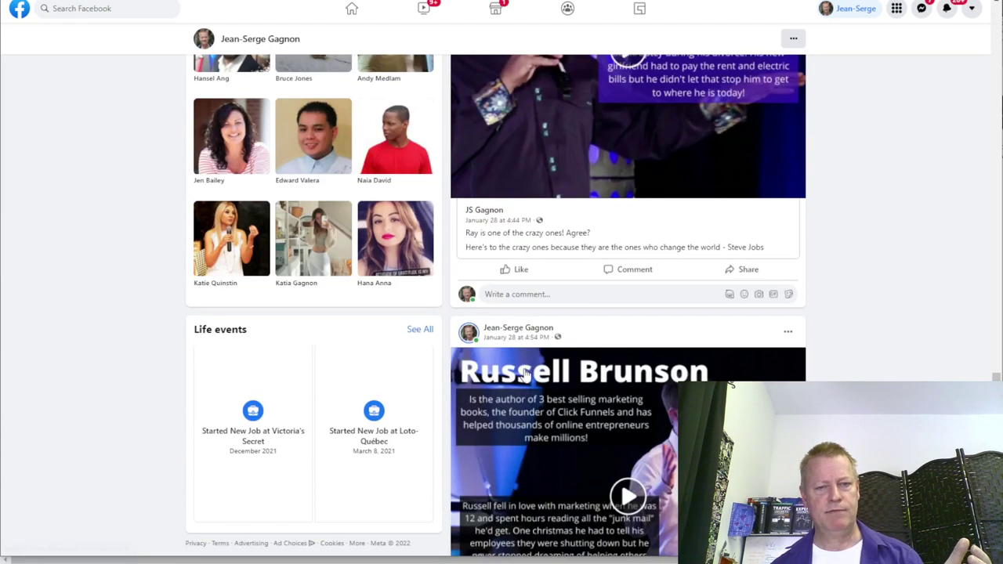
pyautogui.click(516, 274)
pyautogui.scroll(-4, 533, 376)
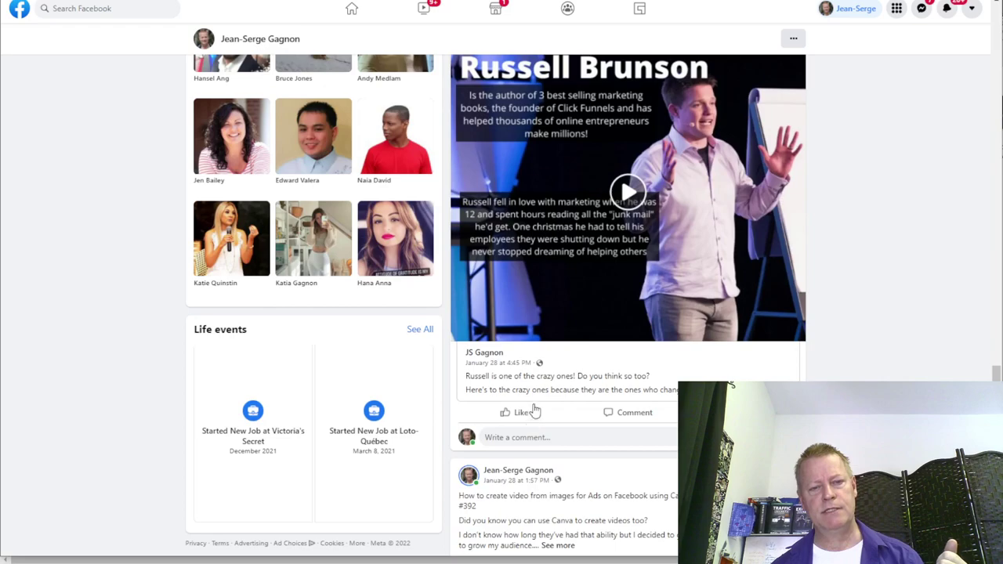
pyautogui.click(518, 413)
pyautogui.scroll(15, 619, 453)
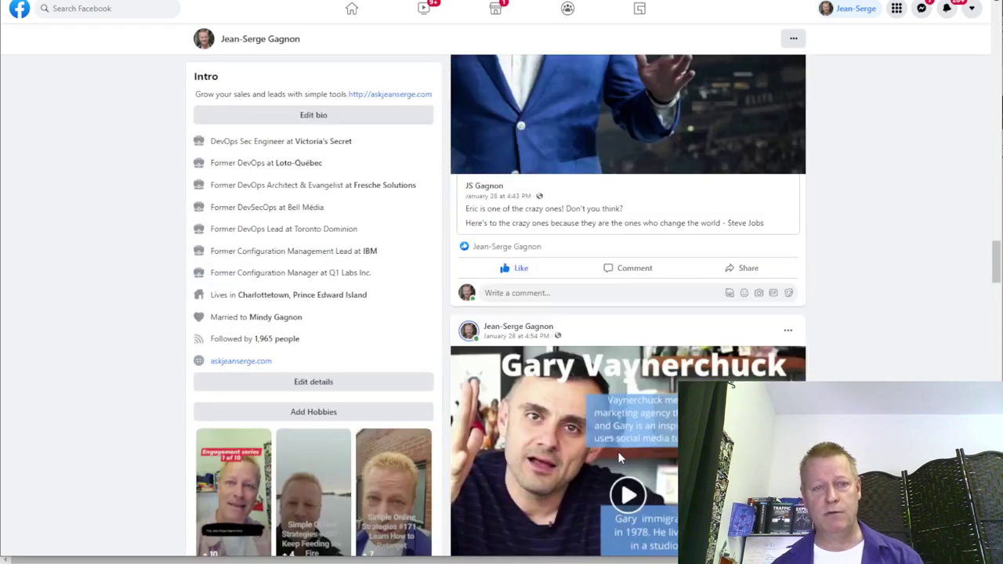
pyautogui.scroll(5, 607, 443)
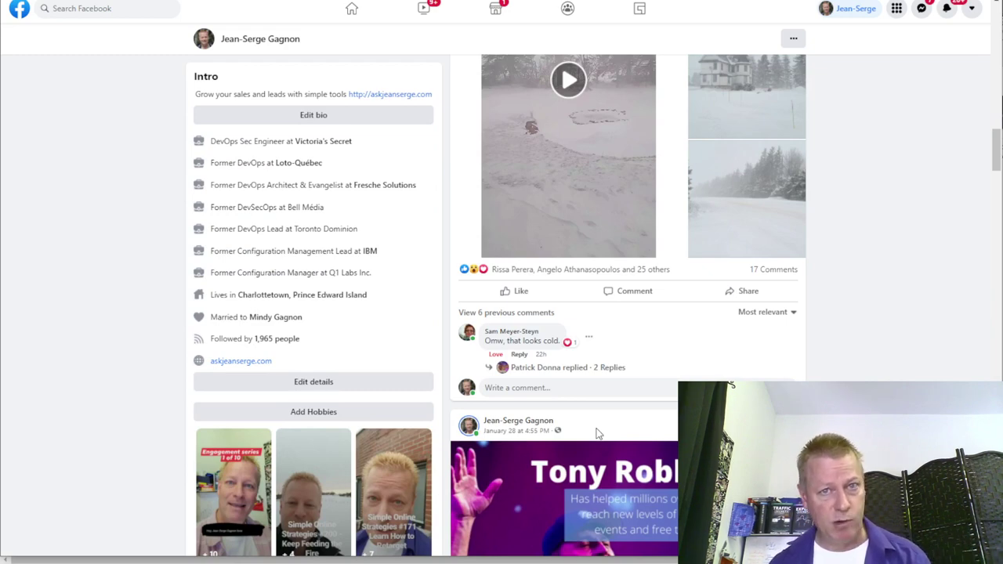
pyautogui.scroll(10, 596, 434)
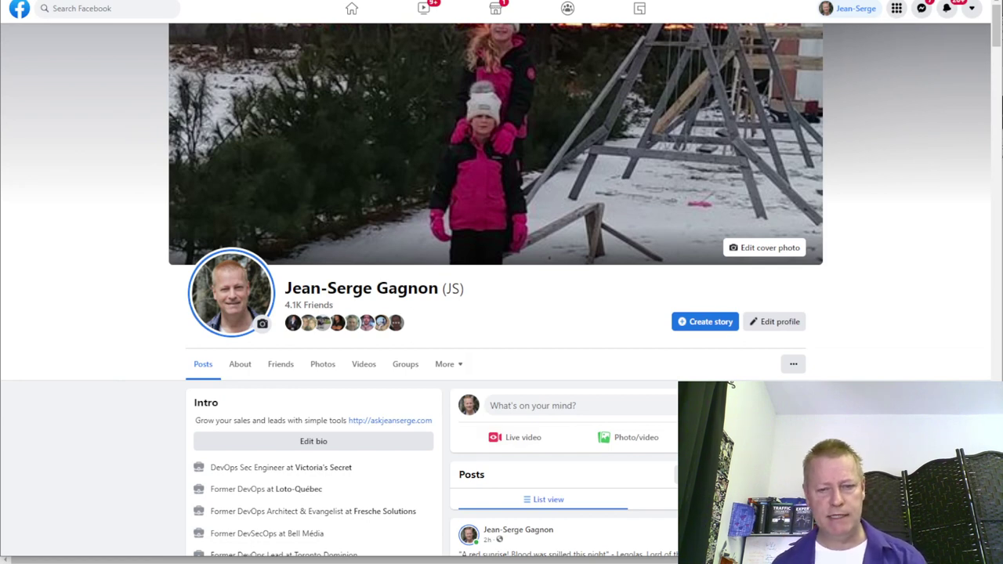
# Step: Switch to notes.txt in Notepad and add the line '- The answer is: "It depends"' below "Neither is best!"
pyautogui.hotkey('alt', 'Tab')
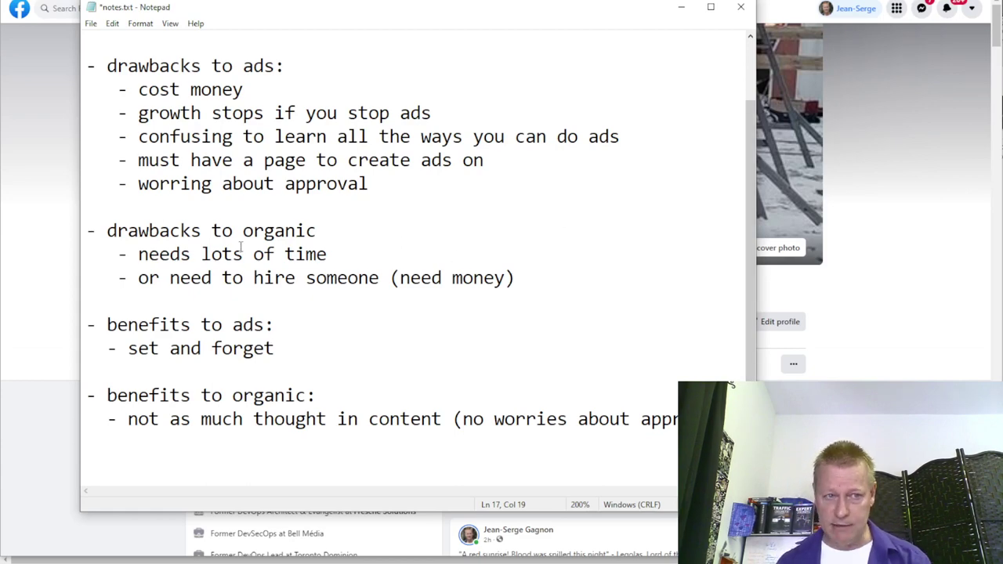
pyautogui.scroll(1, 210, 217)
pyautogui.click(281, 88)
pyautogui.press('Return')
pyautogui.write('- The')
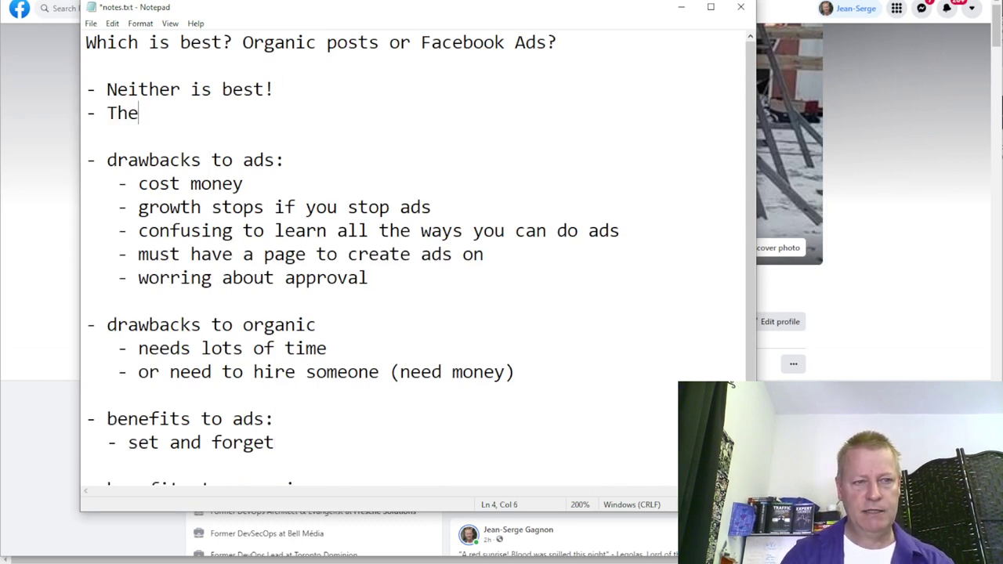
pyautogui.write(' answer ')
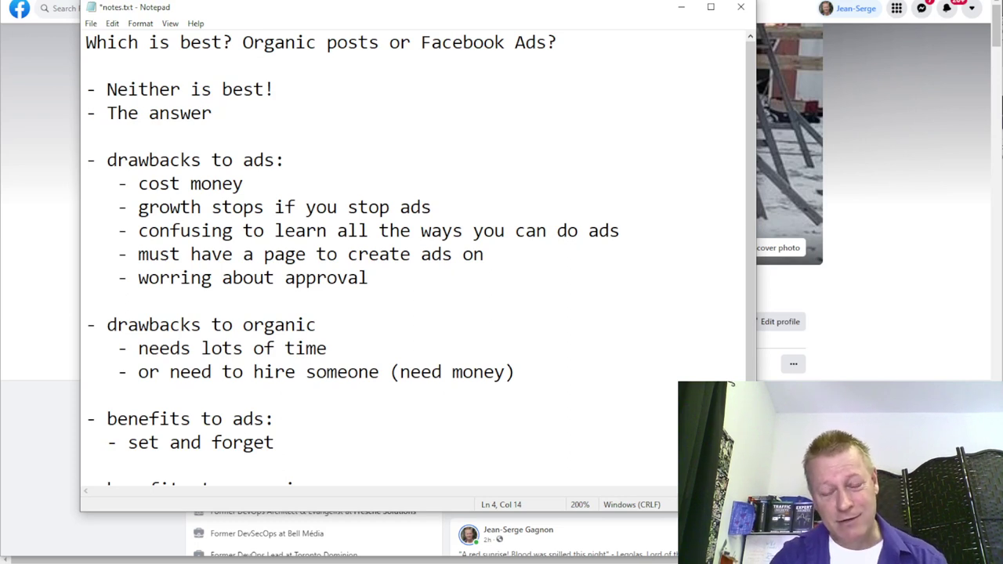
pyautogui.write('is: ')
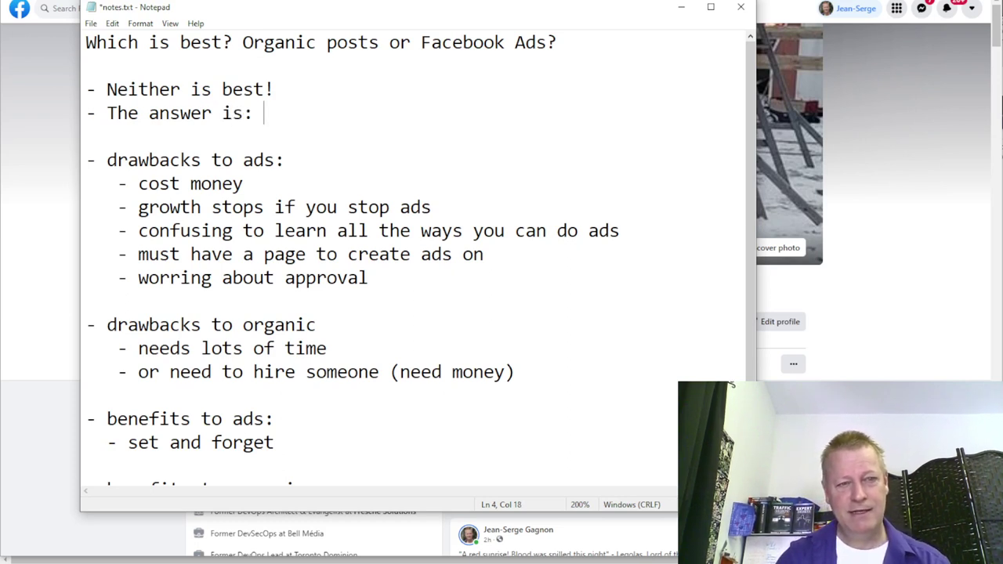
pyautogui.write('"It depends"')
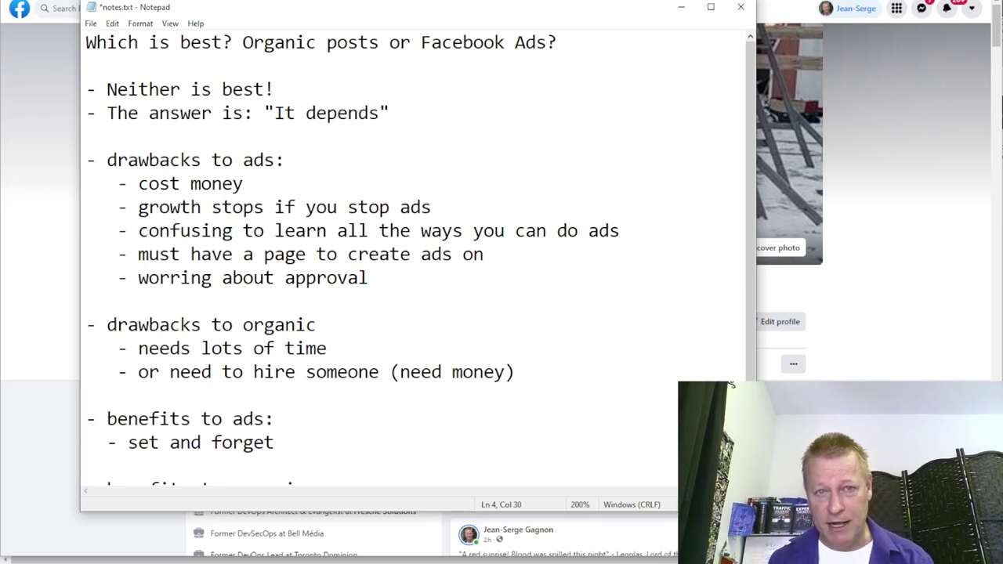
# Step: Add the line "- depends on how much time you have and how much money you have." below the "It depends" answer
pyautogui.press('Return')
pyautogui.write('- depends on ')
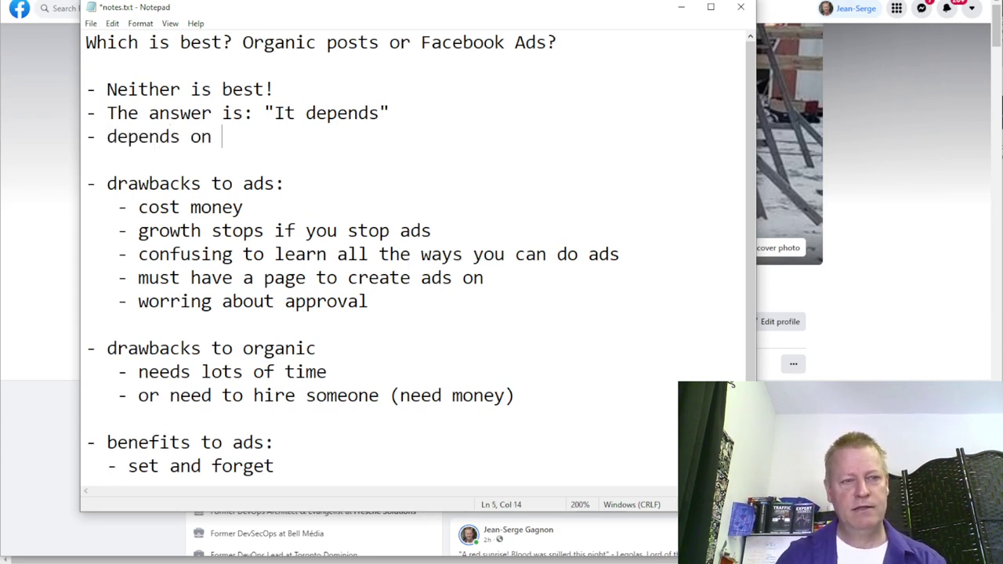
pyautogui.write('how much ')
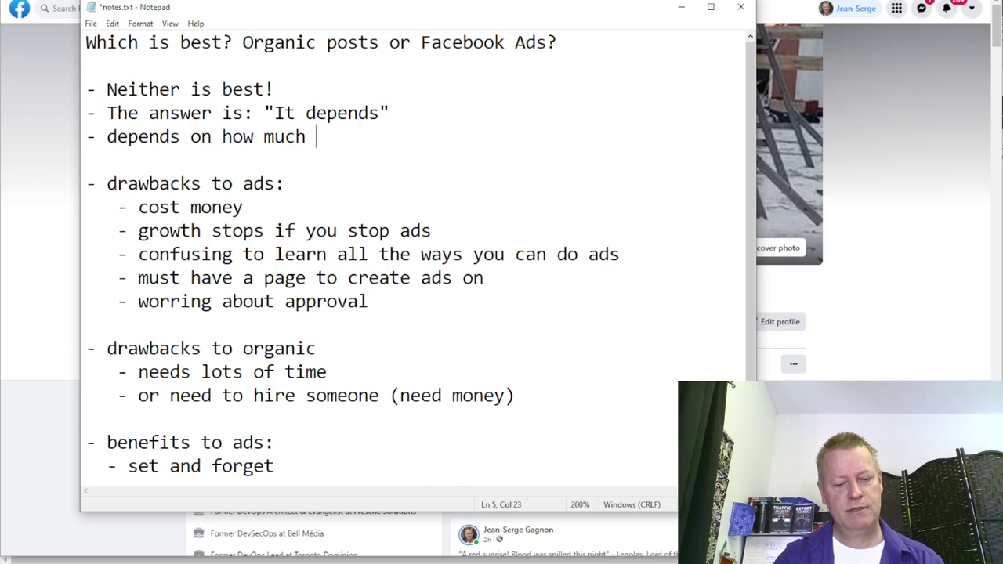
pyautogui.write('time you have and how much money you have')
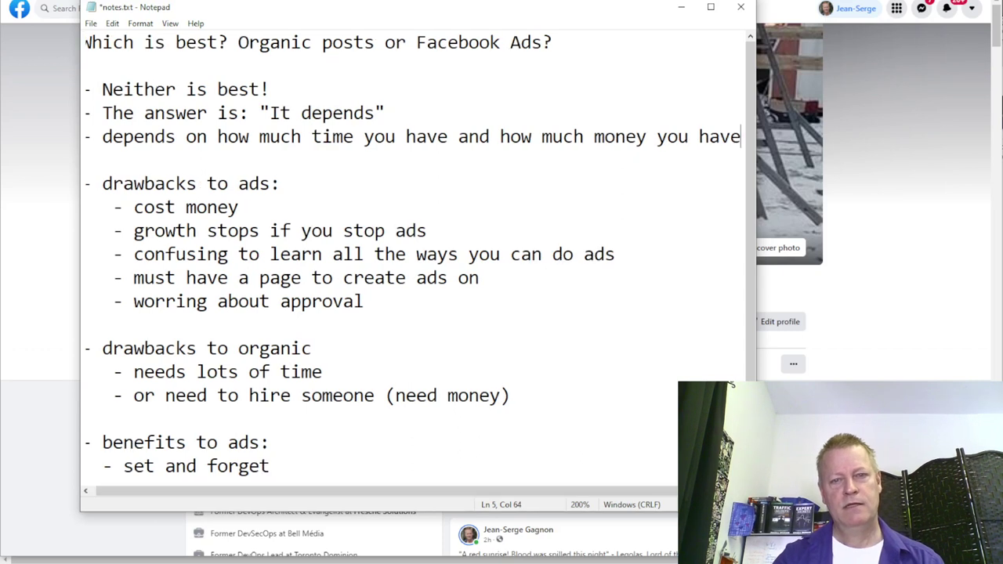
pyautogui.write('.')
# Step: Break the long "depends on" line before the final "you have." and indent the continuation under the bullet text
pyautogui.click(688, 136)
pyautogui.press('Left')
pyautogui.press('Left')
pyautogui.press('Left')
pyautogui.press('Left')
pyautogui.press('Left')
pyautogui.press('Left')
pyautogui.press('Right')
pyautogui.press('Right')
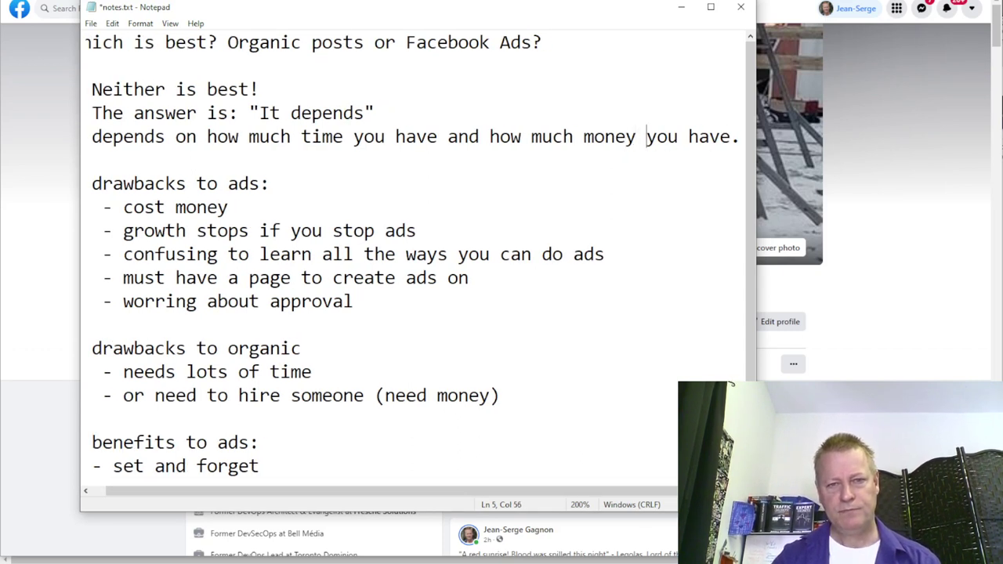
pyautogui.press('Return')
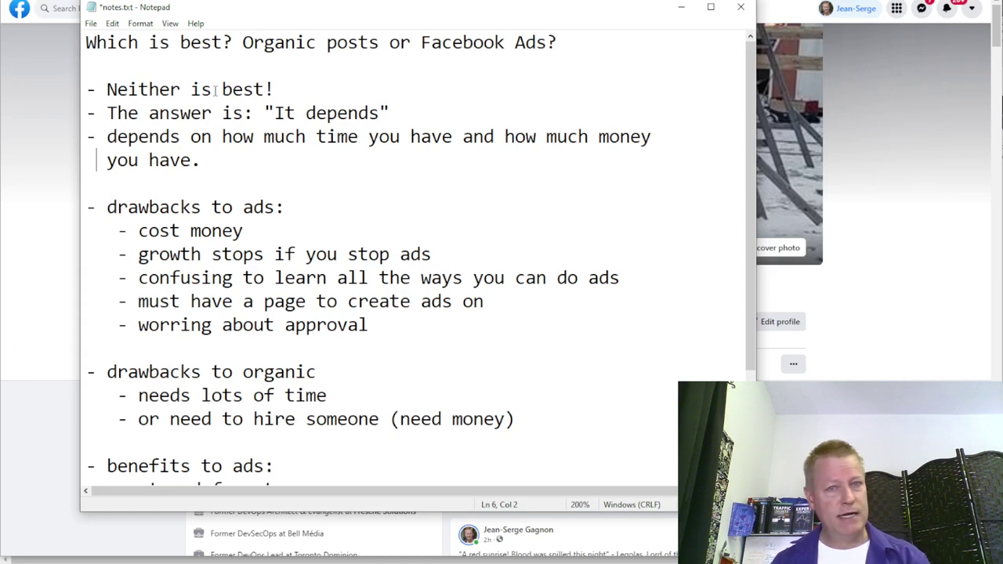
# Step: Add the heading line "- both require you to:" at the end of the notes, below the benefits to organic
pyautogui.scroll(-2, 373, 89)
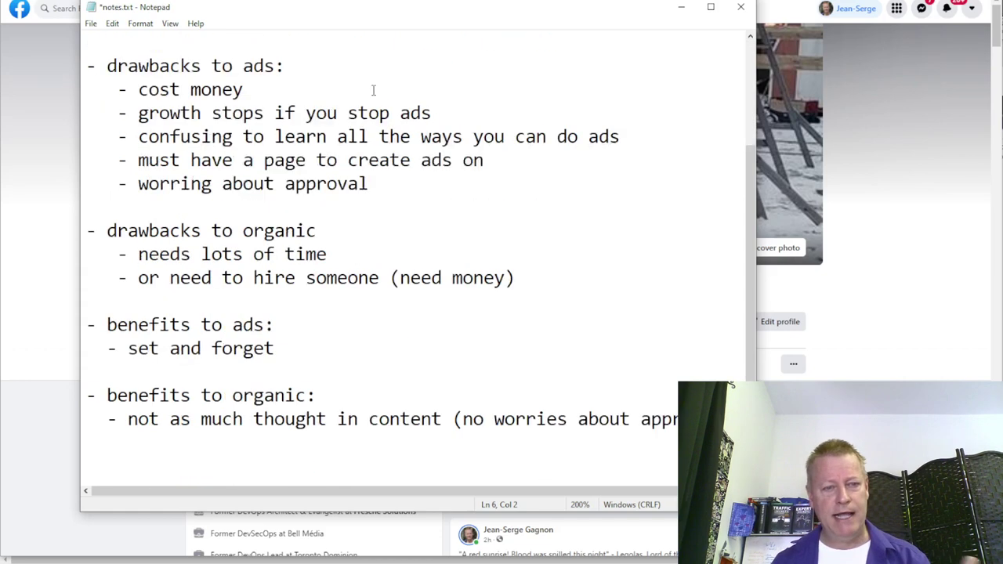
pyautogui.click(168, 449)
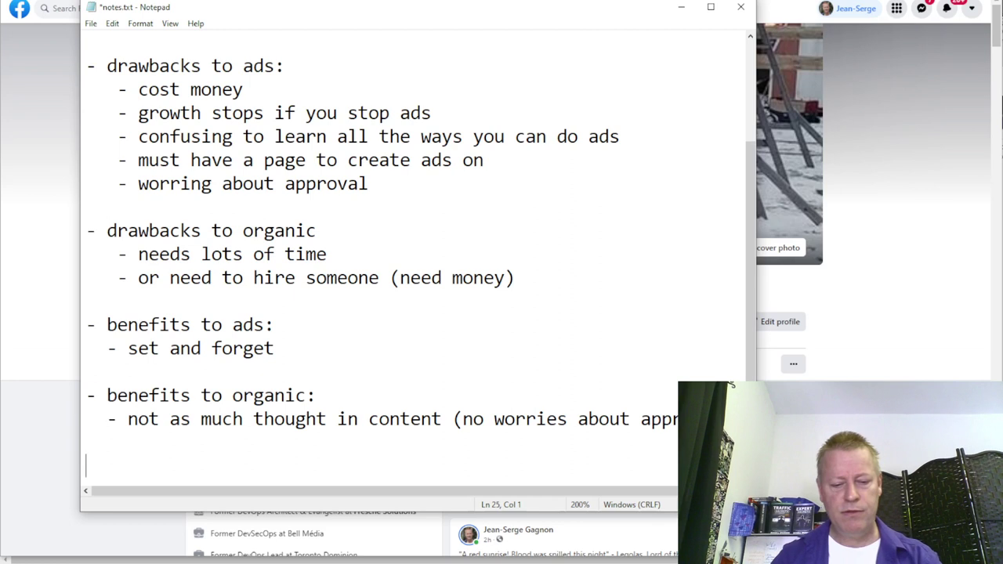
pyautogui.press('Return')
pyautogui.write('- bioth')
pyautogui.press('BackSpace')
pyautogui.press('BackSpace')
pyautogui.press('BackSpace')
pyautogui.press('BackSpace')
pyautogui.press('BackSpace')
pyautogui.write('other')
pyautogui.press('BackSpace')
pyautogui.press('BackSpace')
pyautogui.press('BackSpace')
pyautogui.write('require you to')
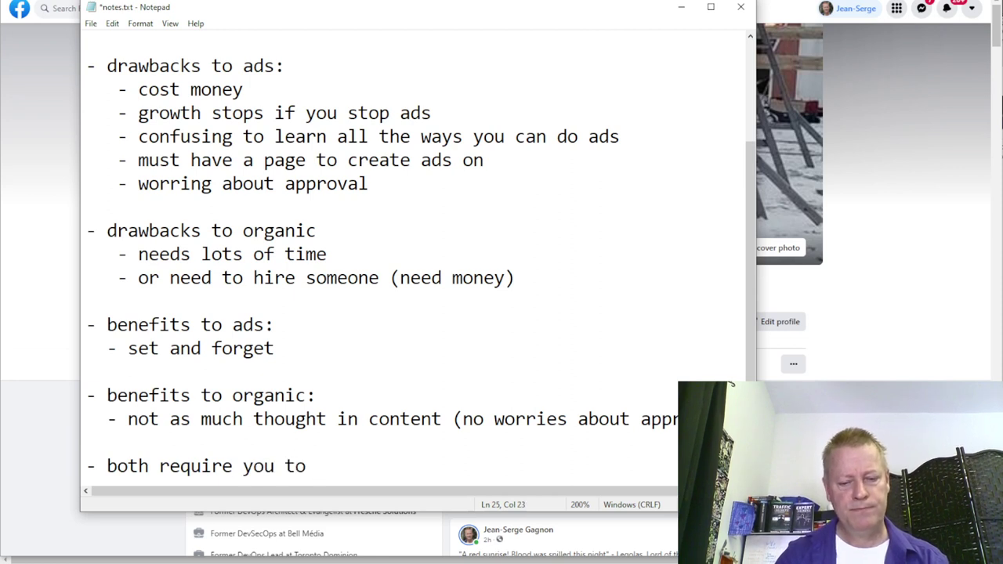
pyautogui.press('BackSpace')
pyautogui.write(':')
pyautogui.press('Return')
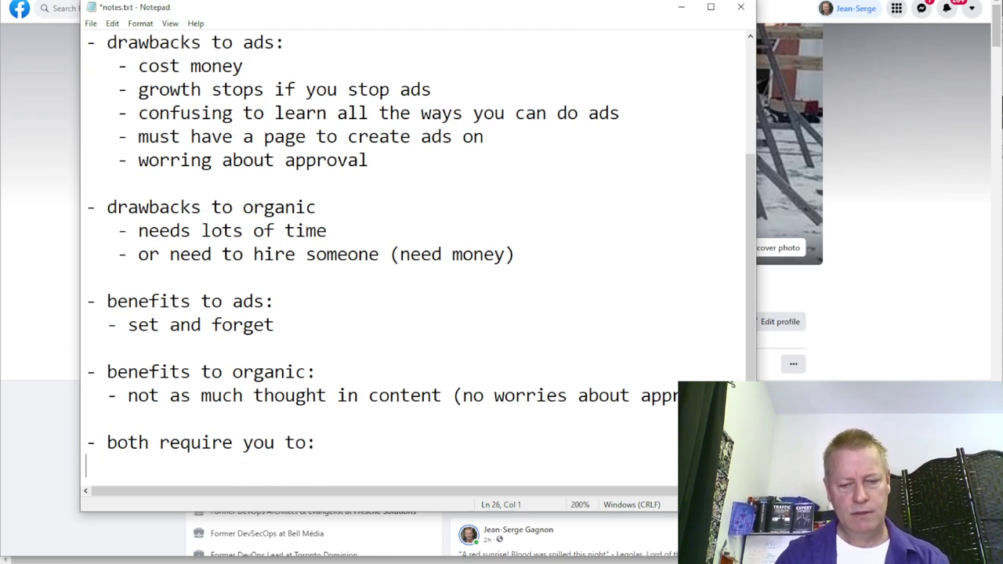
# Step: Add the numbered lines "1- Know your target audience" and "2- Know your offer" under "both require you to:"
pyautogui.write('1- Know your target audience')
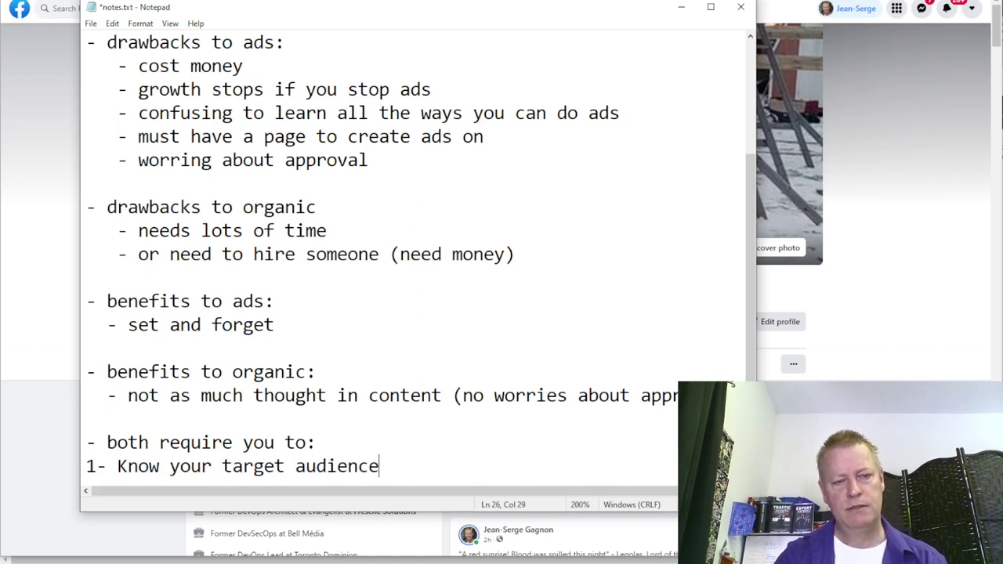
pyautogui.press('Return')
pyautogui.write('2- Know ')
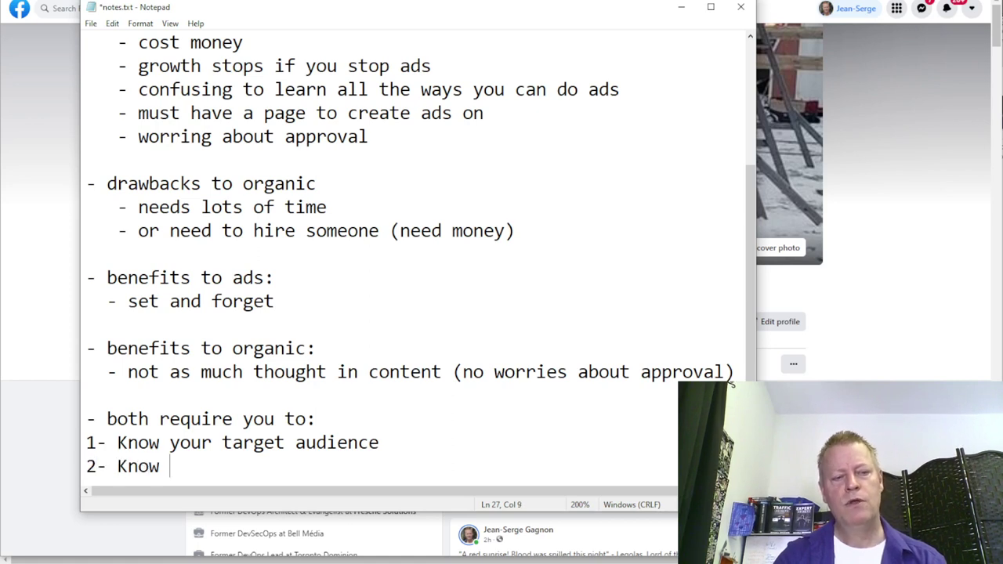
pyautogui.write('your offer')
pyautogui.press('Return')
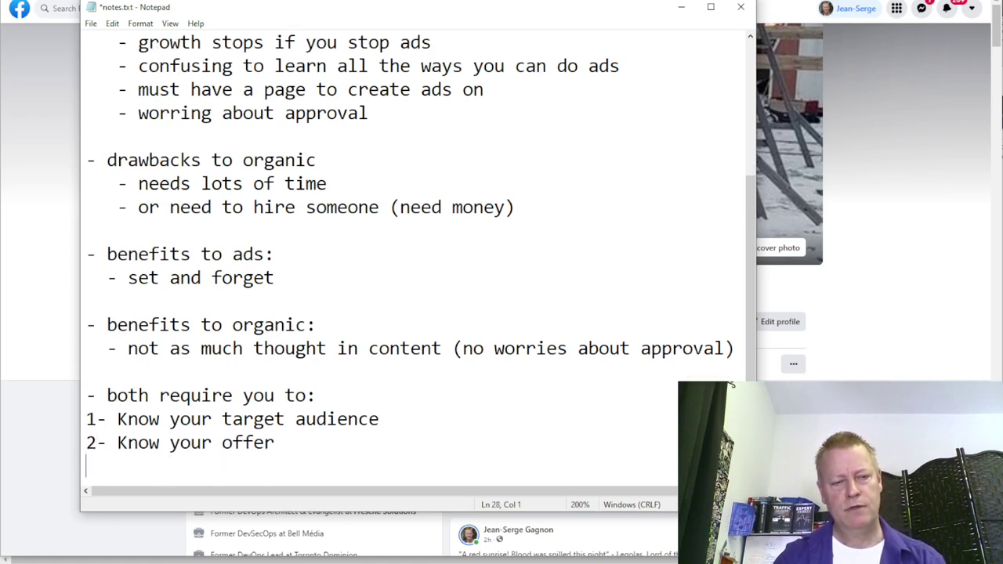
# Step: Add the line "3- Know your avatar" as the third numbered requirement
pyautogui.write('3- Know you')
pyautogui.press('BackSpace')
pyautogui.write('r avata')
pyautogui.press('BackSpace')
pyautogui.press('BackSpace')
pyautogui.write('tar')
pyautogui.press('Return')
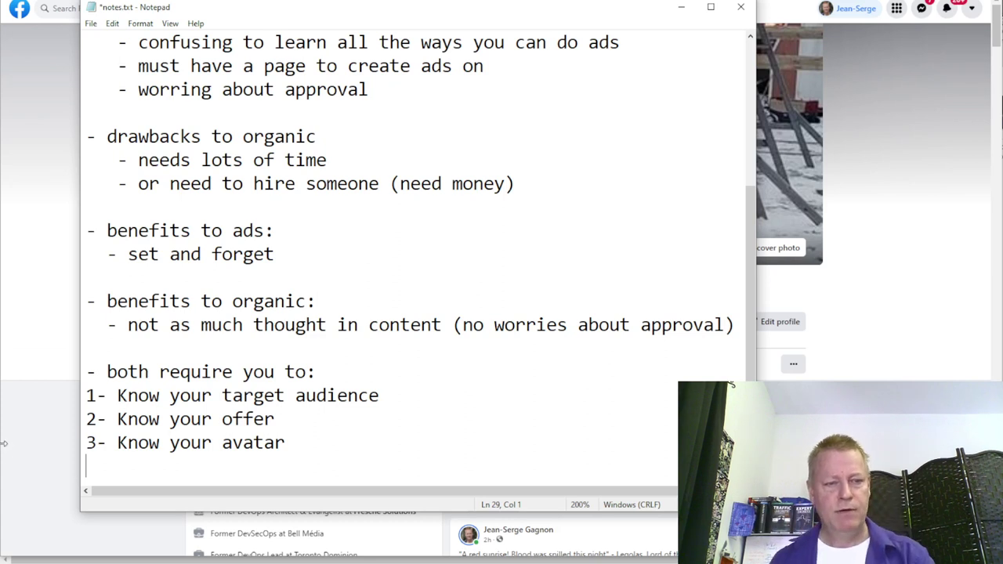
# Step: Insert the indented bullets "- what are you selling?" and "- what will they achieve from it?" under "2- Know your offer"
pyautogui.click(318, 418)
pyautogui.press('Return')
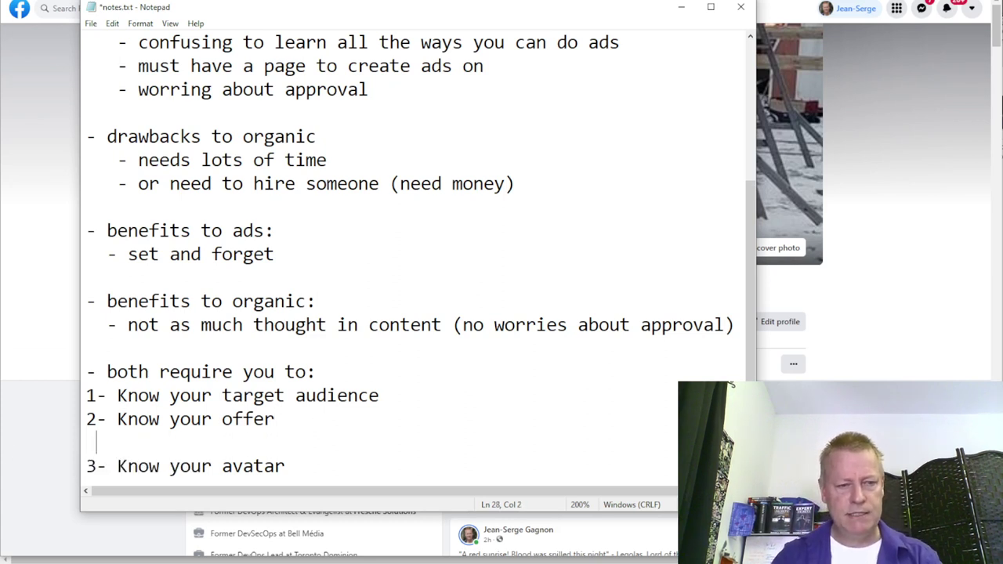
pyautogui.write('- what are ')
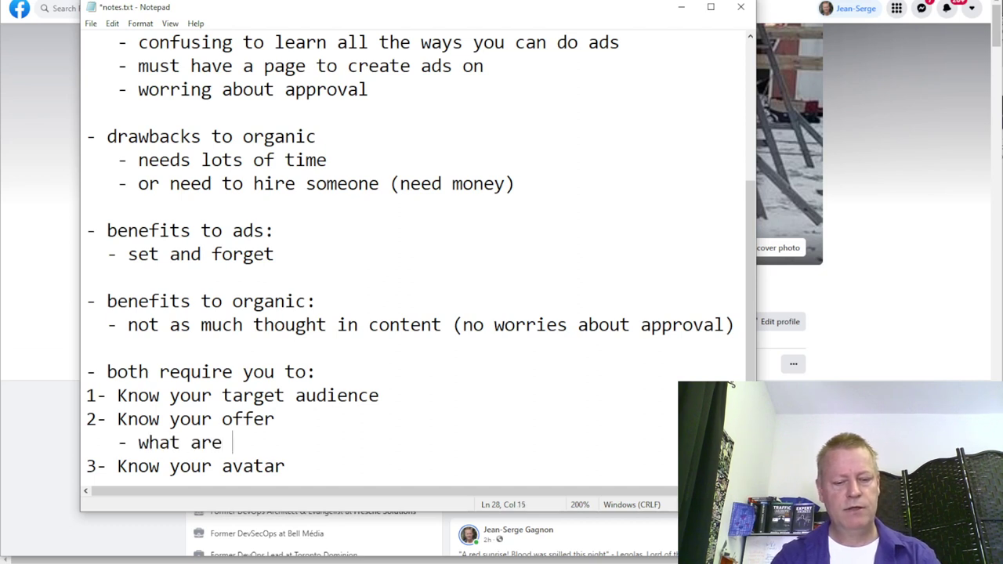
pyautogui.write('you selling?')
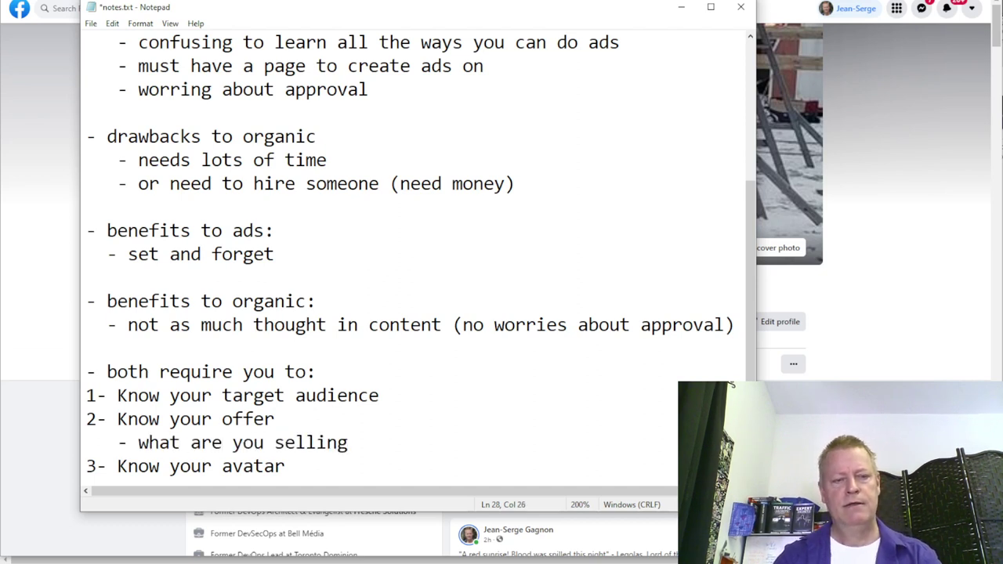
pyautogui.press('Return')
pyautogui.write('- w')
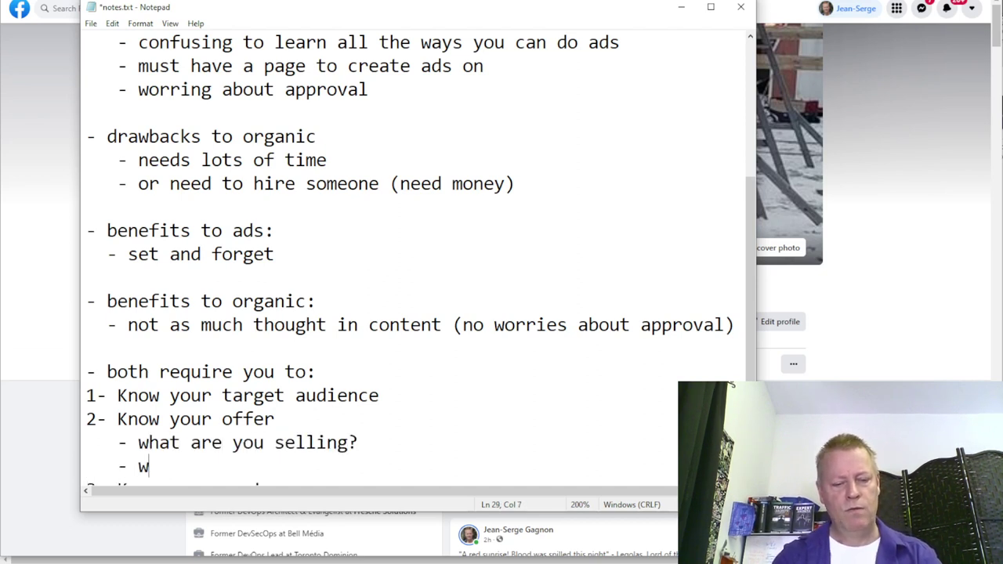
pyautogui.write('hat will they ')
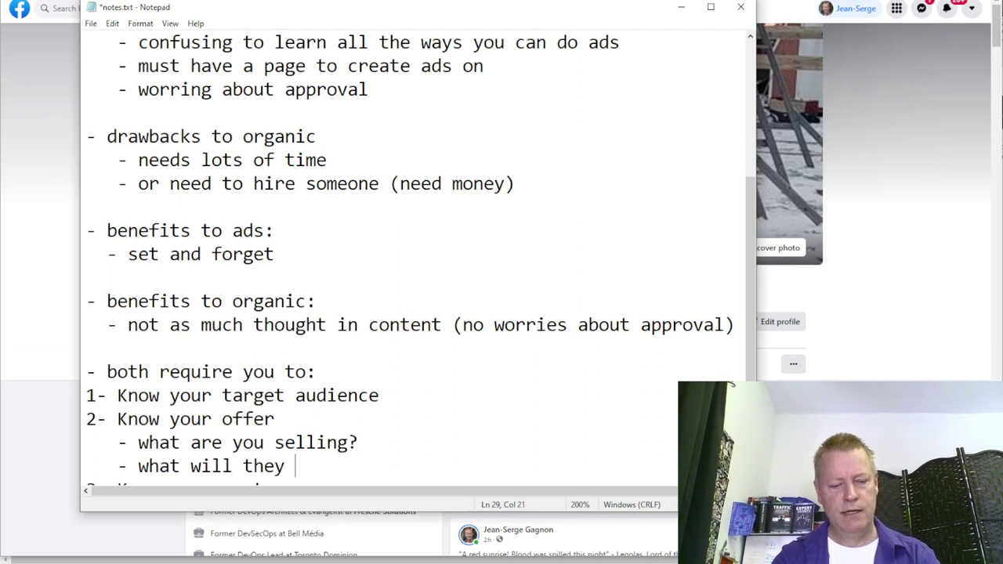
pyautogui.write('achieve from ')
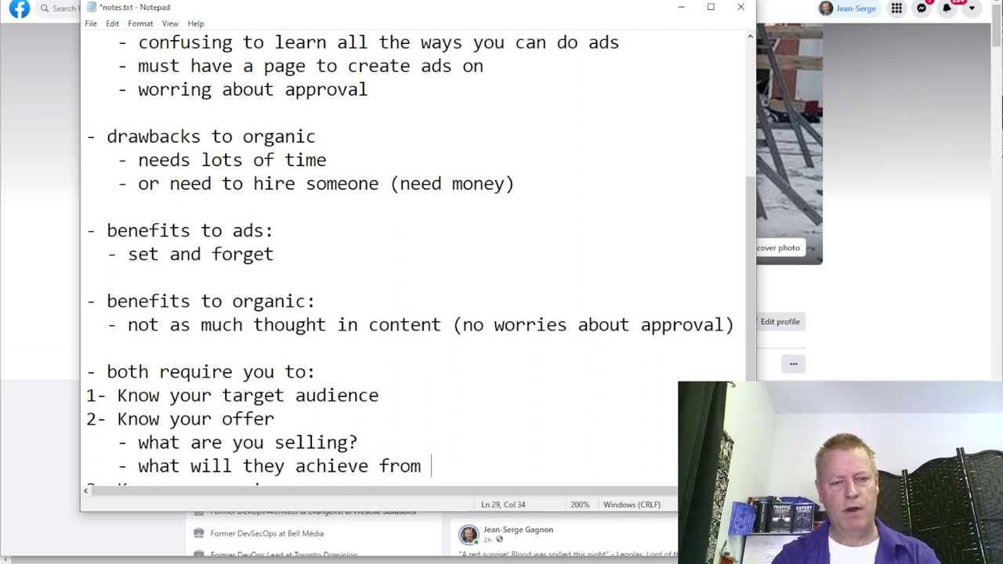
pyautogui.write('it?')
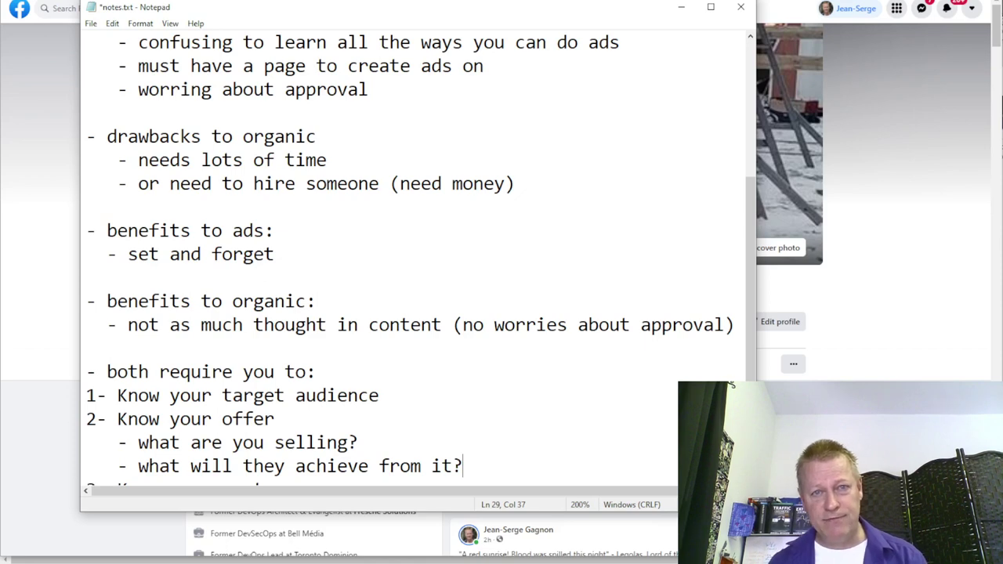
# Step: Insert the indented bullet "- know your avatar" under "1- Know your target audience"
pyautogui.scroll(-1, 419, 405)
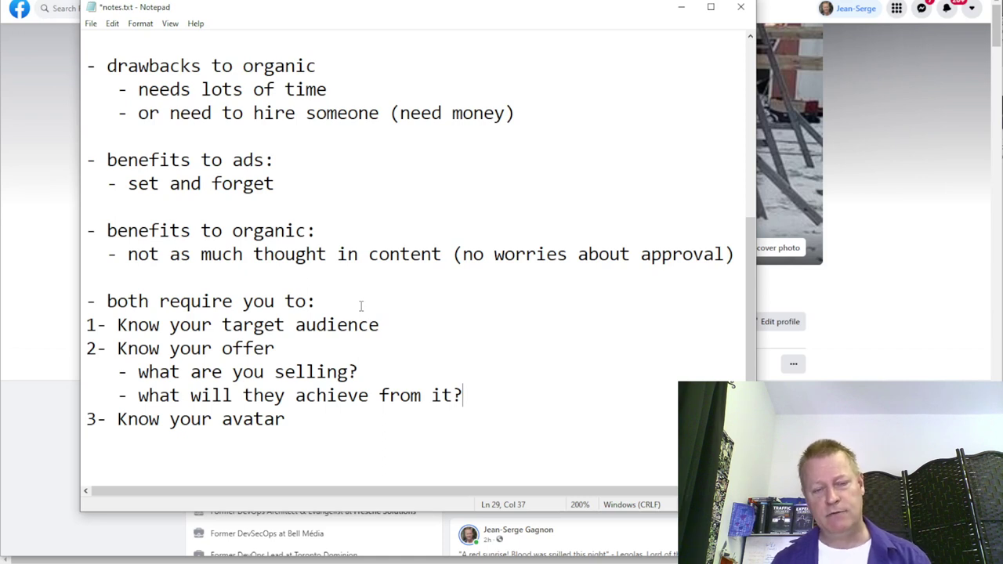
pyautogui.click(398, 329)
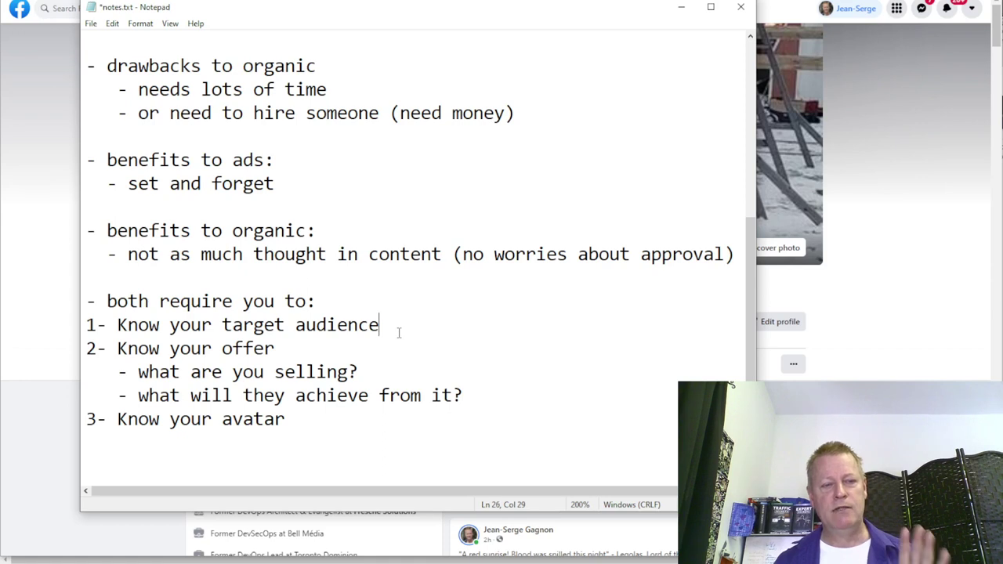
pyautogui.press('Return')
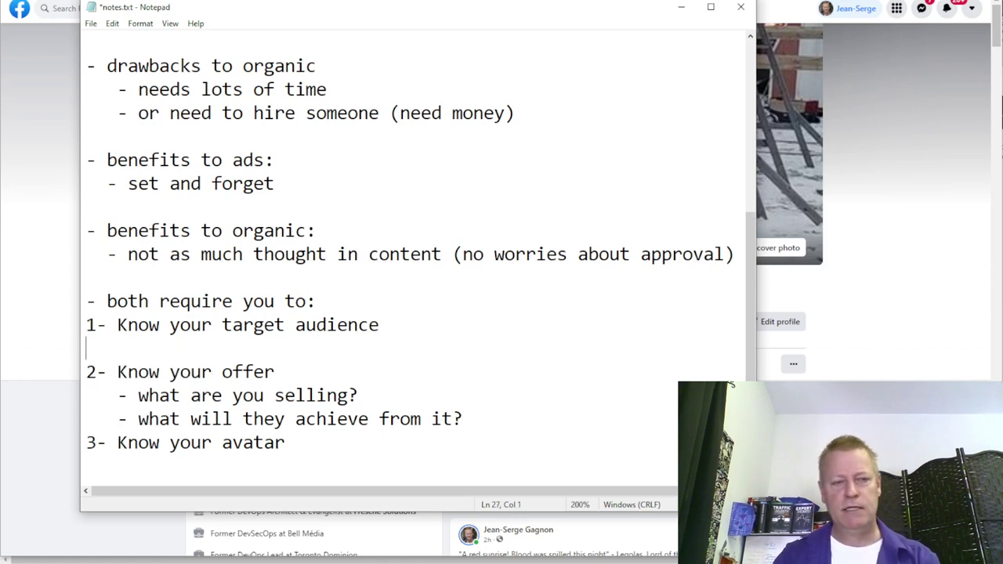
pyautogui.write('-')
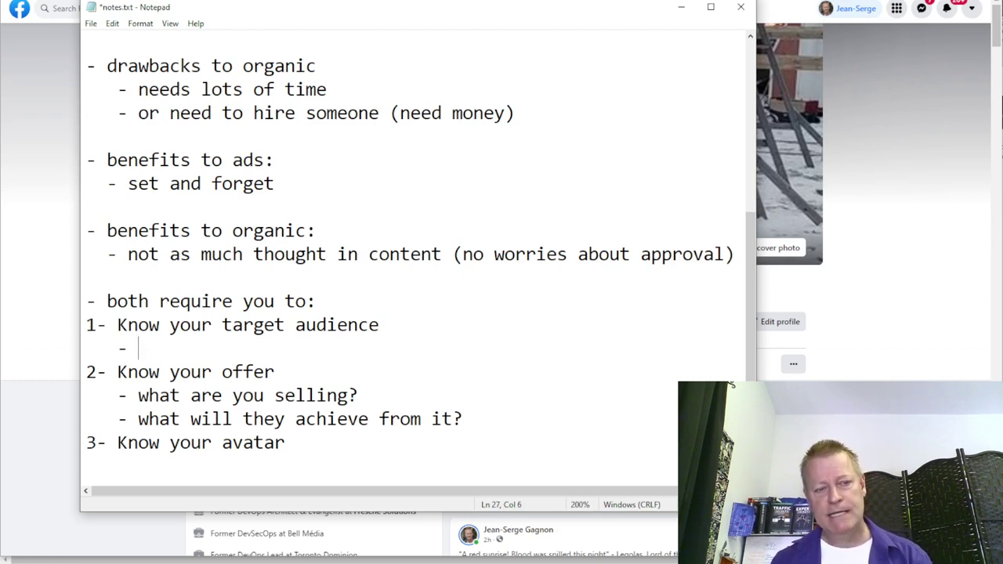
pyautogui.write('knowi')
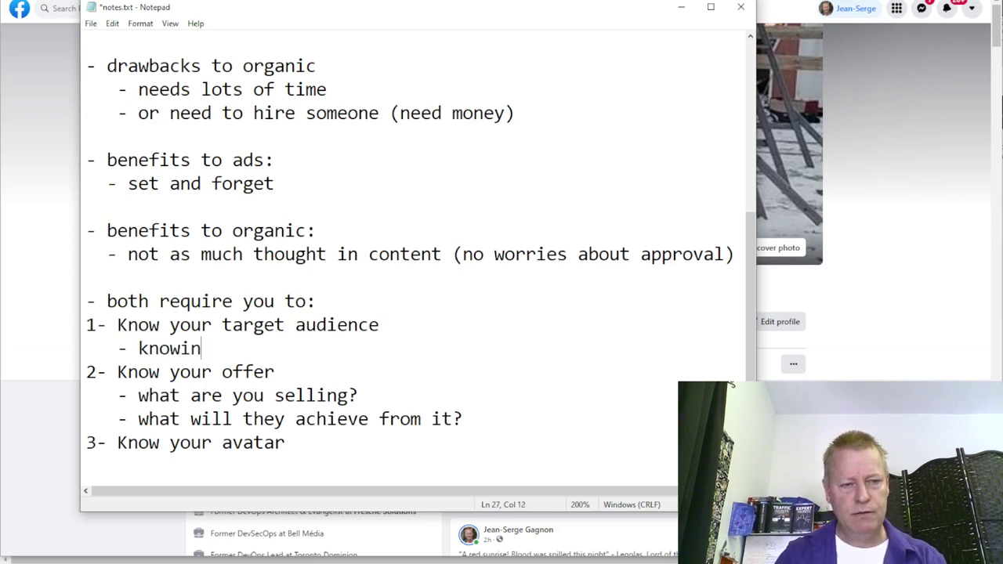
pyautogui.press('BackSpace')
pyautogui.write('your av')
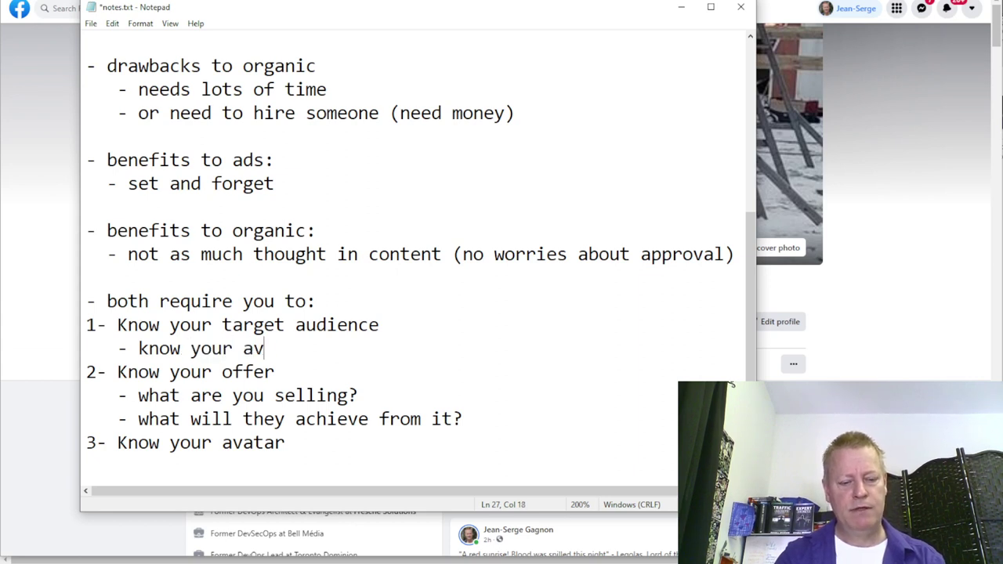
pyautogui.write('atar')
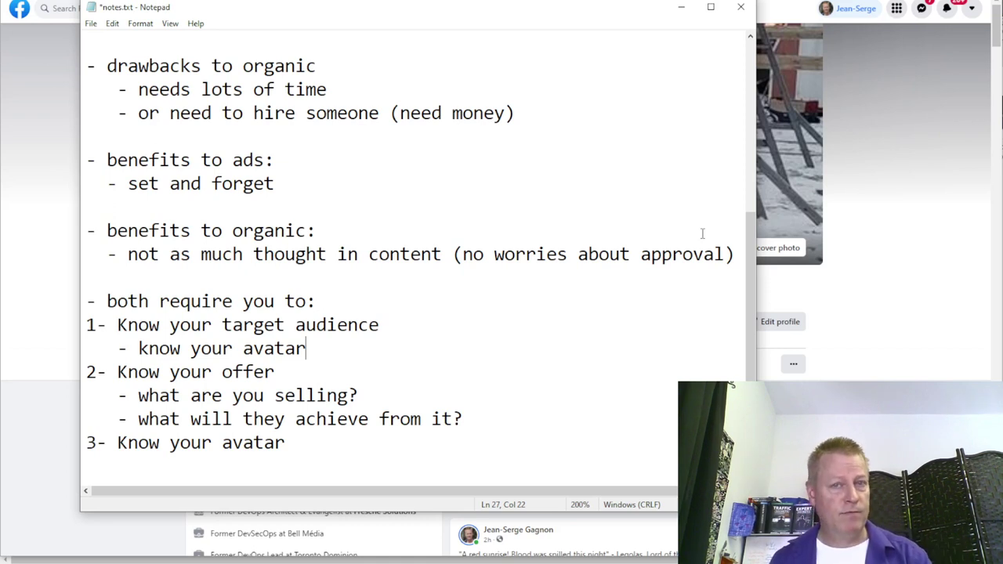
# Step: Start an empty indented bullet under "3- Know your avatar"
pyautogui.click(298, 445)
pyautogui.press('Return')
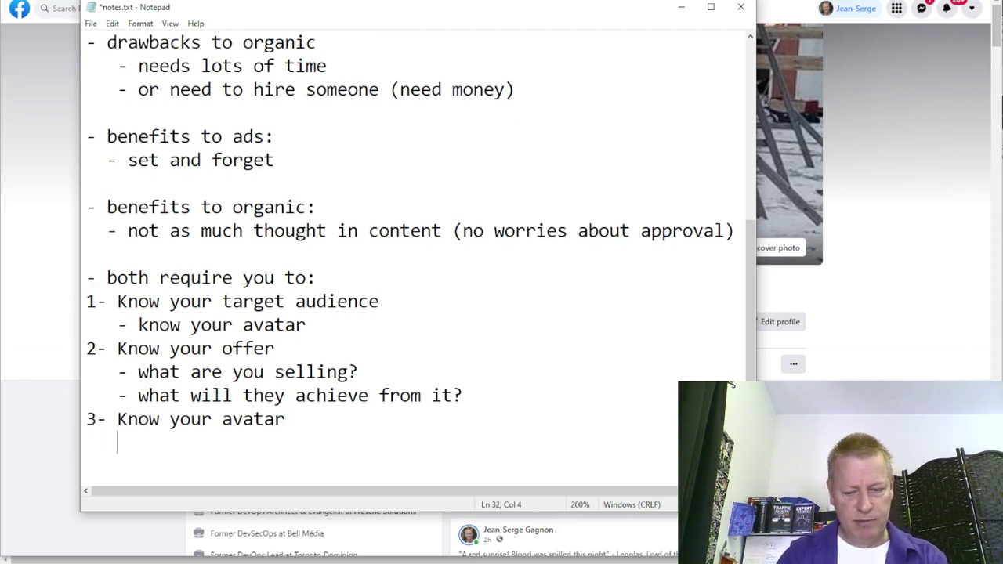
pyautogui.press('Up')
pyautogui.press('Up')
pyautogui.press('Up')
pyautogui.press('Up')
pyautogui.press('Up')
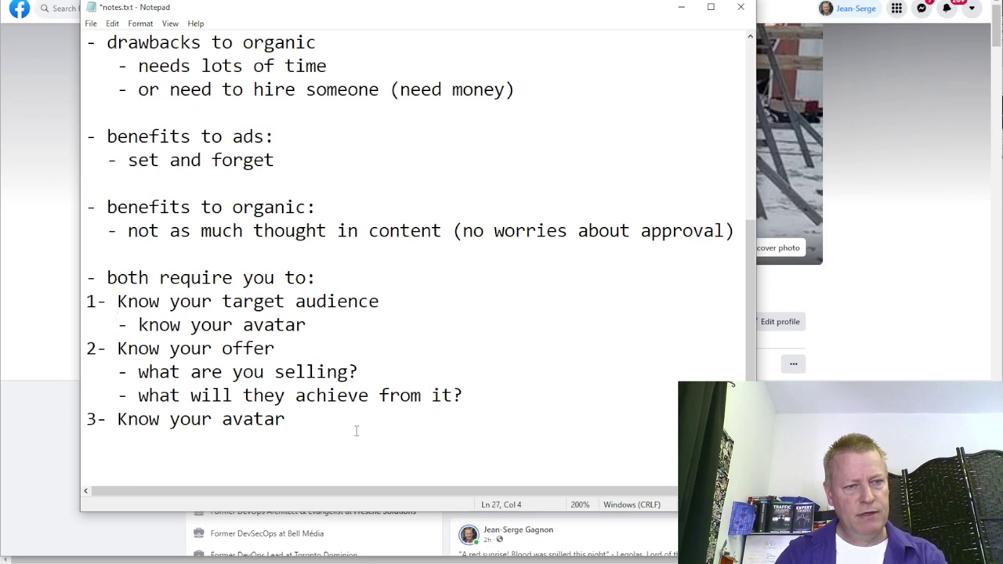
pyautogui.press('Down')
pyautogui.press('Down')
pyautogui.press('Down')
pyautogui.press('Down')
pyautogui.press('Down')
# Step: Replace the text "know your avatar" in the bullet under "1- Know your target audience" with "their interests"
pyautogui.press('Up')
pyautogui.press('Up')
pyautogui.press('Up')
pyautogui.hotkey('shift', 'Right')
pyautogui.hotkey('shift', 'Right')
pyautogui.hotkey('shift', 'Right')
pyautogui.hotkey('shift', 'Right')
pyautogui.hotkey('shift', 'Right')
pyautogui.hotkey('shift', 'Right')
pyautogui.hotkey('shift', 'Right')
pyautogui.hotkey('shift', 'Right')
pyautogui.hotkey('shift', 'Right')
pyautogui.hotkey('shift', 'Right')
pyautogui.hotkey('shift', 'Right')
pyautogui.hotkey('shift', 'Right')
pyautogui.hotkey('shift', 'Right')
pyautogui.hotkey('shift', 'Right')
pyautogui.hotkey('shift', 'Right')
pyautogui.hotkey('shift', 'Right')
pyautogui.hotkey('shift', 'Right')
pyautogui.hotkey('shift', 'Right')
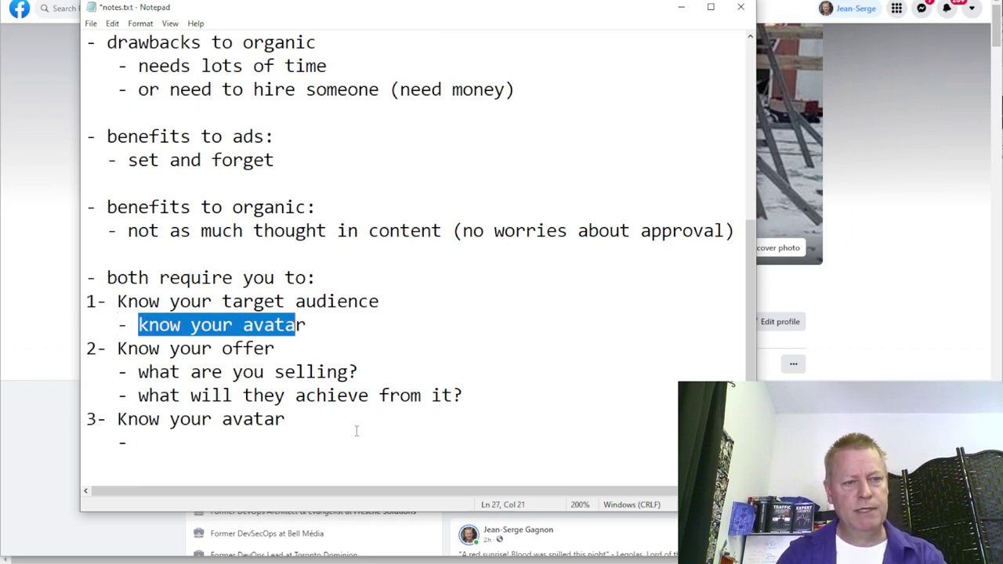
pyautogui.hotkey('shift', 'Left')
pyautogui.write('the')
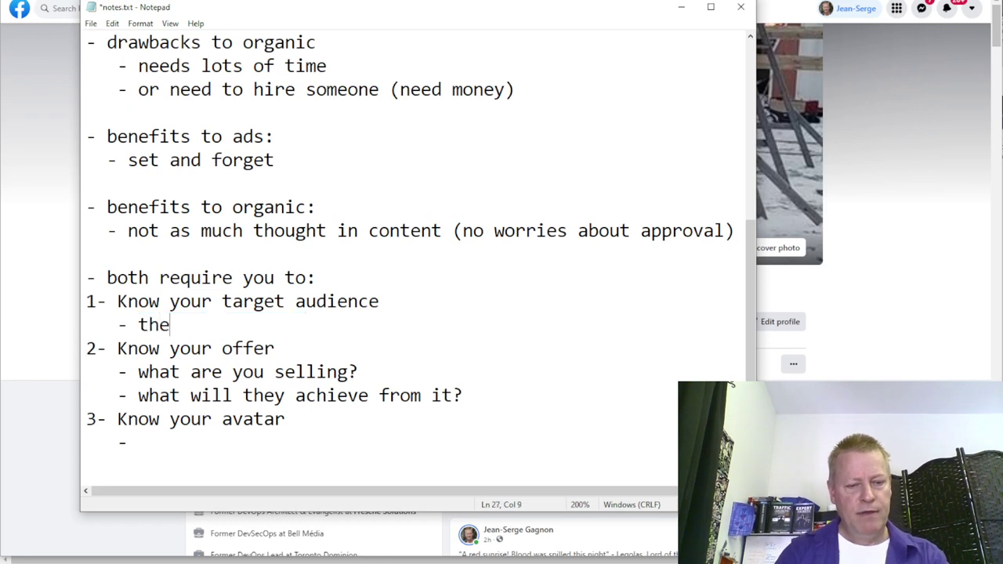
pyautogui.write('ir interests')
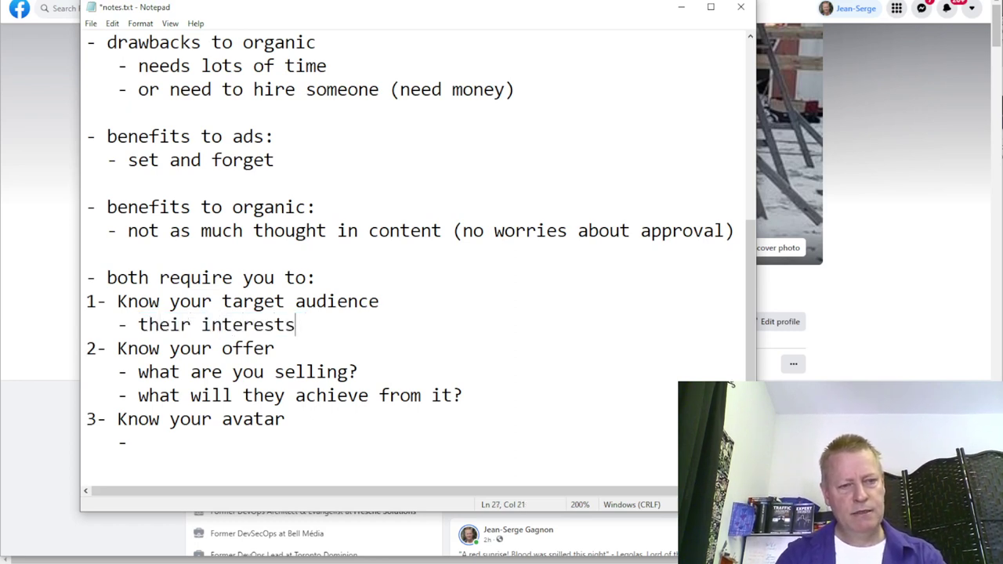
# Step: Add the bullets "- their age group" and "- their languages" below "their interests"
pyautogui.press('Return')
pyautogui.write('- the')
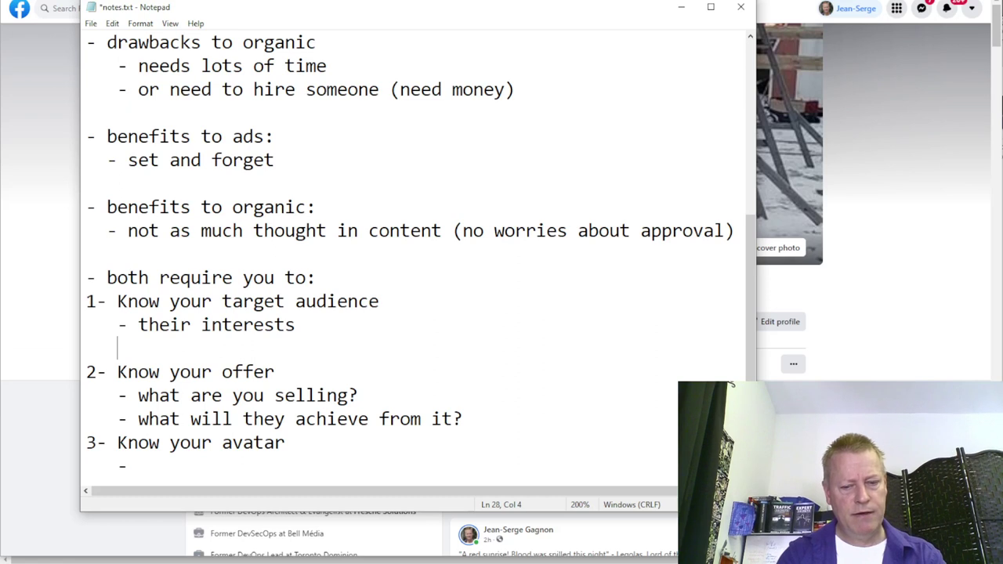
pyautogui.write('ir age group')
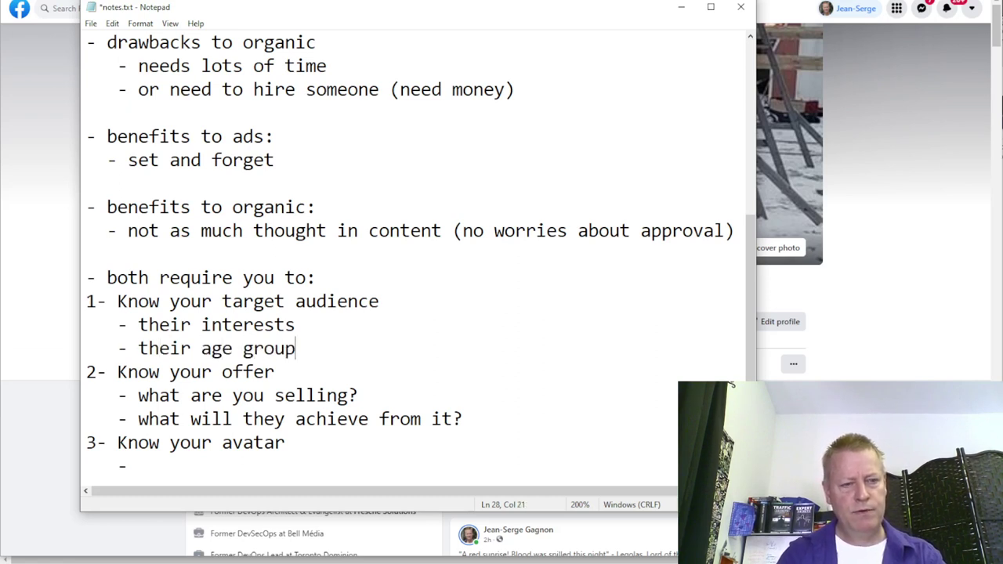
pyautogui.press('Return')
pyautogui.write('- th')
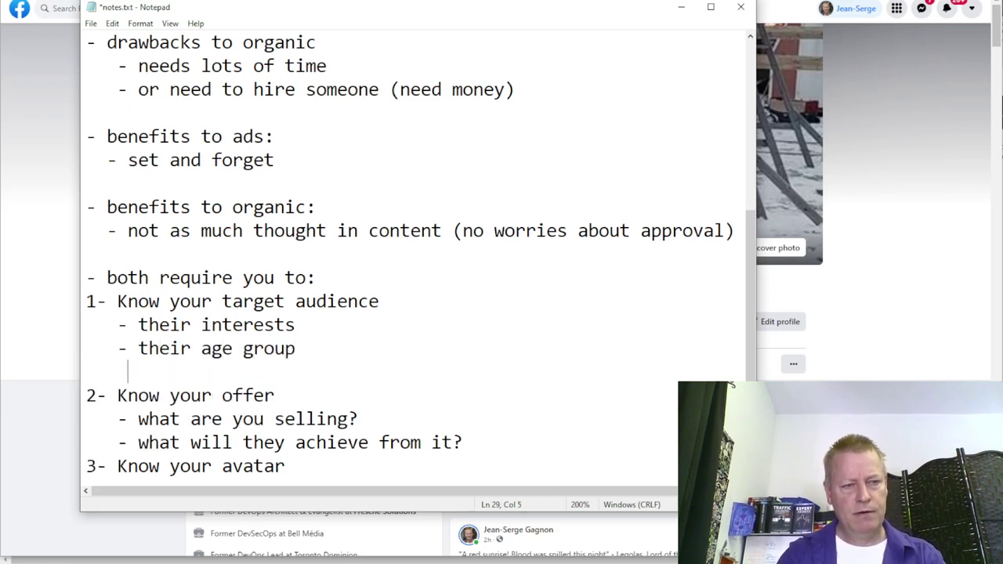
pyautogui.write('eir languages')
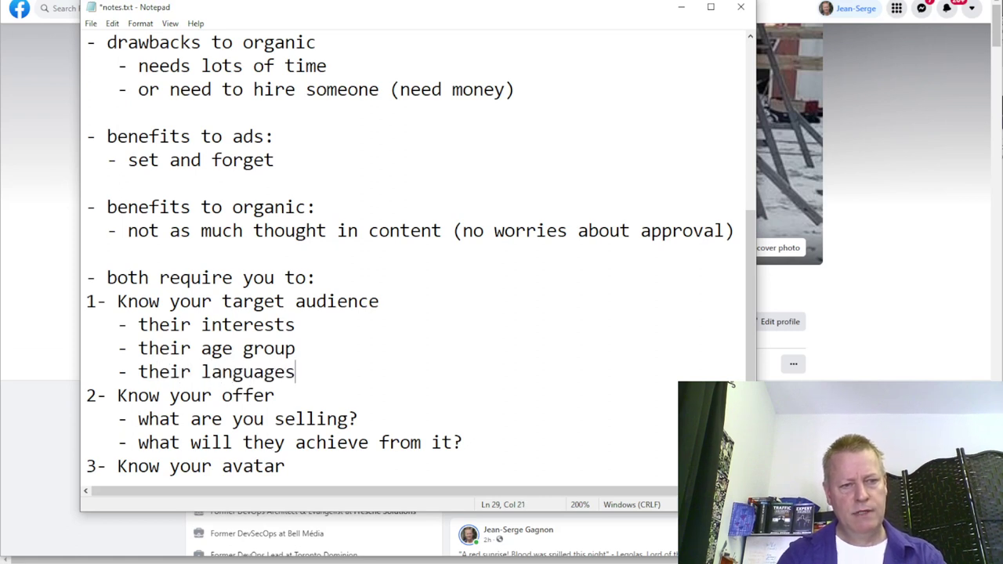
# Step: Add the bullet "- their location" below "their languages" in the target audience list
pyautogui.press('Return')
pyautogui.write('- the')
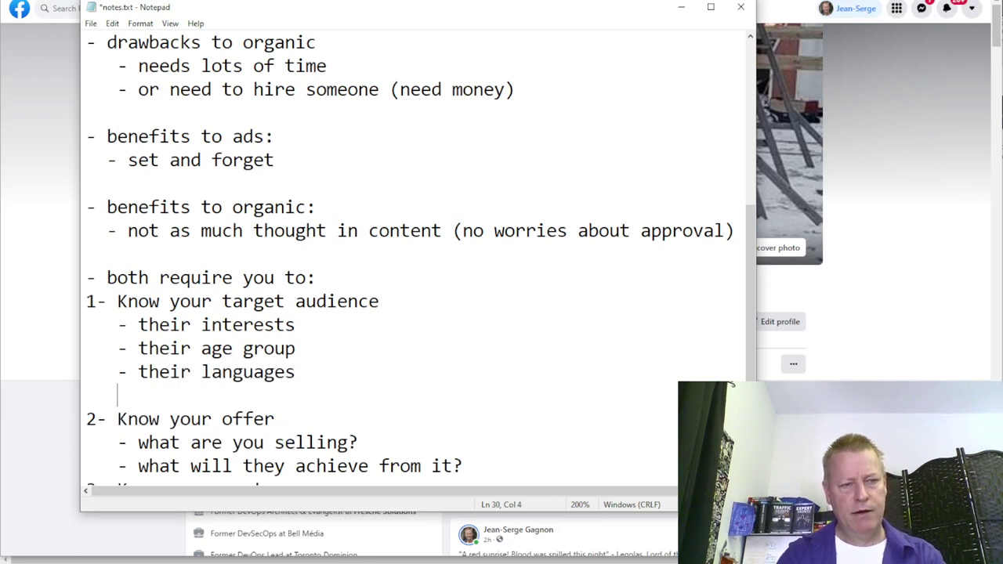
pyautogui.write('ir c')
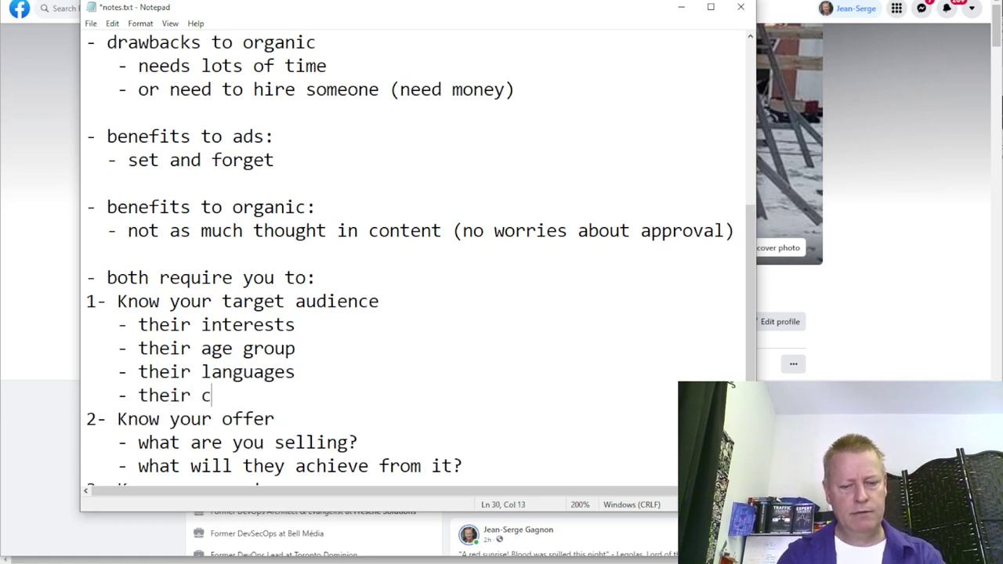
pyautogui.press('BackSpace')
pyautogui.write('location')
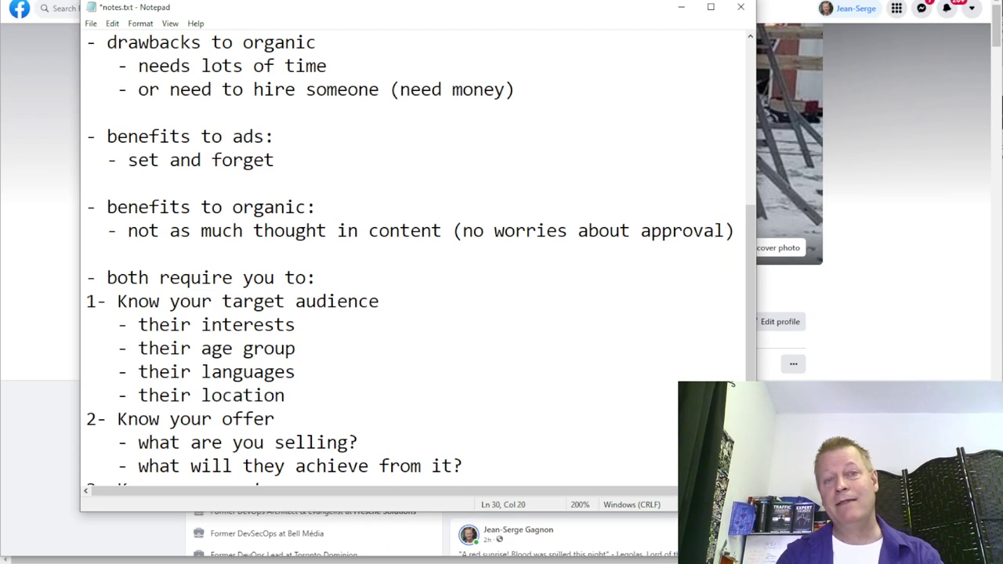
pyautogui.press('Return')
pyautogui.press('BackSpace')
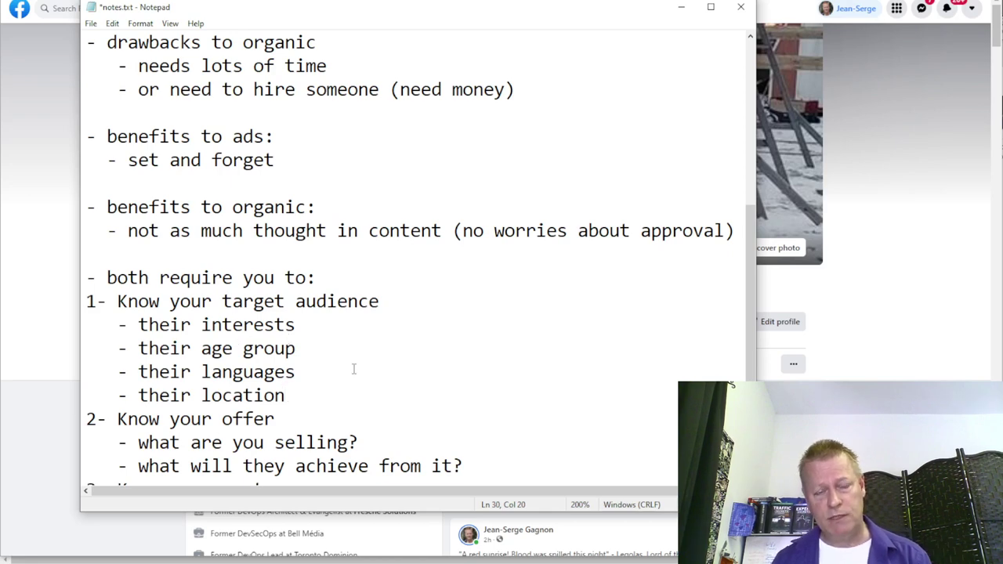
# Step: Complete the empty bullet under "3- Know your avatar" with "their specific age"
pyautogui.scroll(-2, 378, 359)
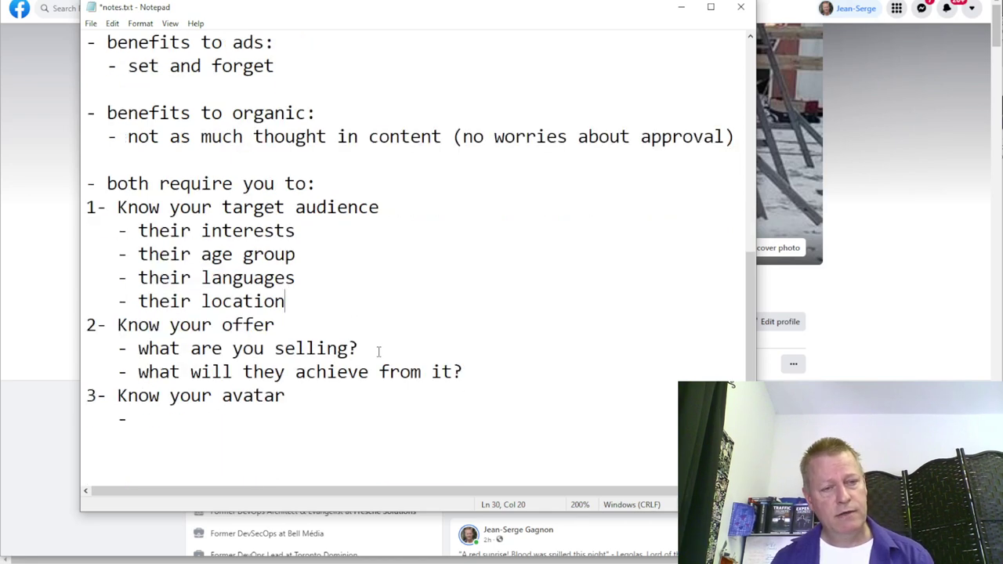
pyautogui.click(190, 415)
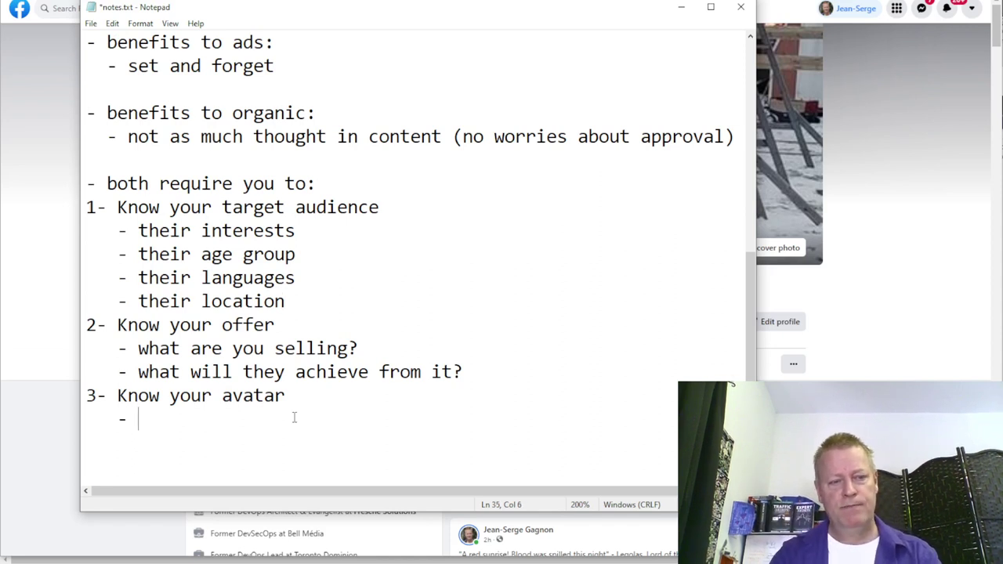
pyautogui.write('their ')
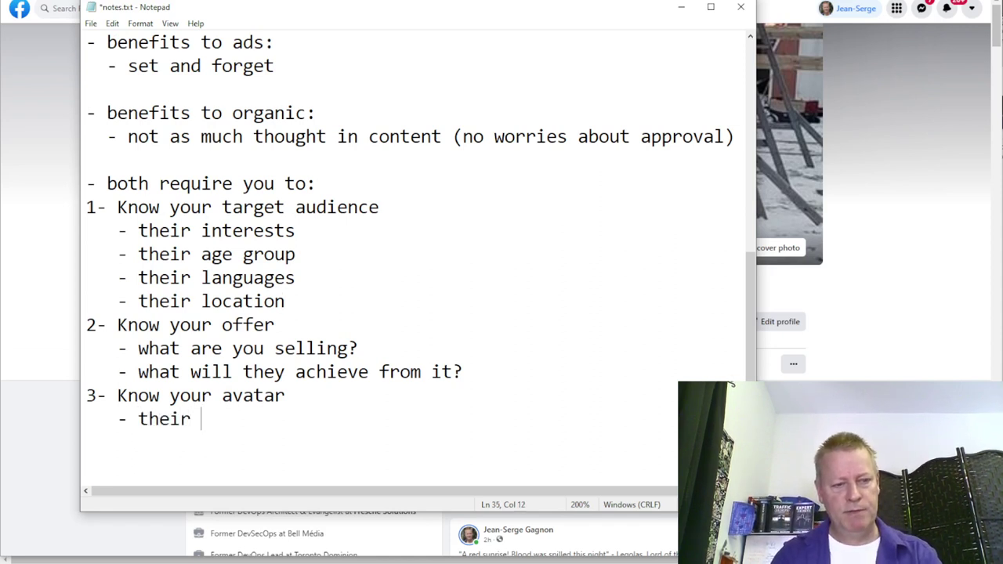
pyautogui.write('specific age')
pyautogui.press('Return')
# Step: Add the bullet "- the color of their hair and eyes" below "their specific age" in the avatar list
pyautogui.write('- the ')
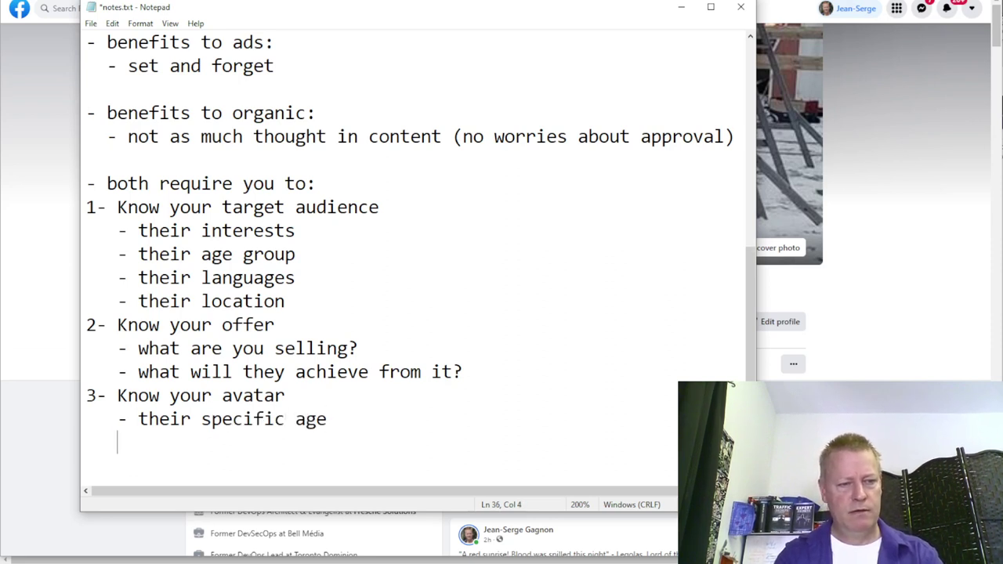
pyautogui.write('color of ')
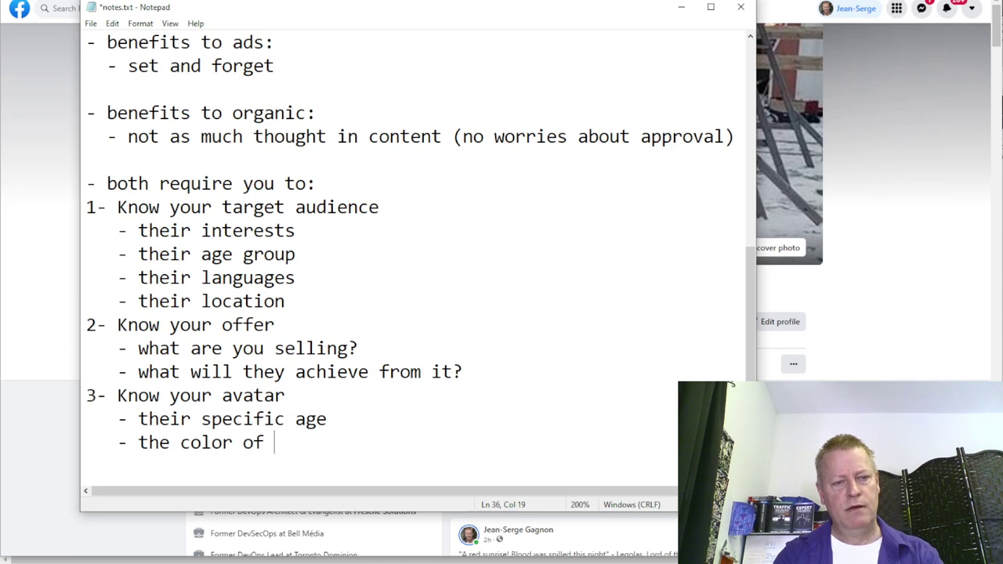
pyautogui.write('teh')
pyautogui.press('BackSpace')
pyautogui.press('BackSpace')
pyautogui.write('heir hair ')
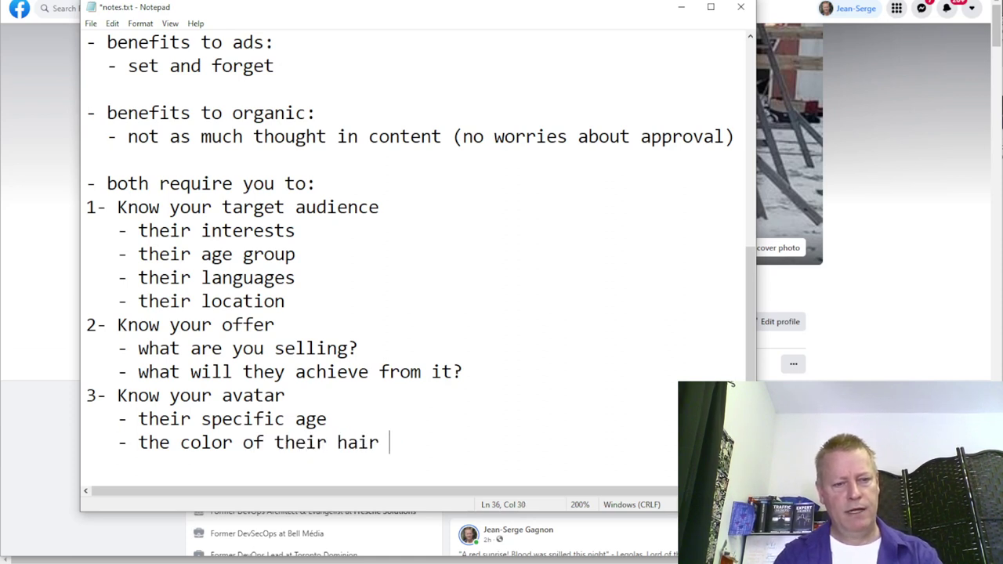
pyautogui.write('and eyes')
pyautogui.press('Return')
# Step: Add the bullet "- their education level" to the avatar list, correcting the misspelled word
pyautogui.write('- thei')
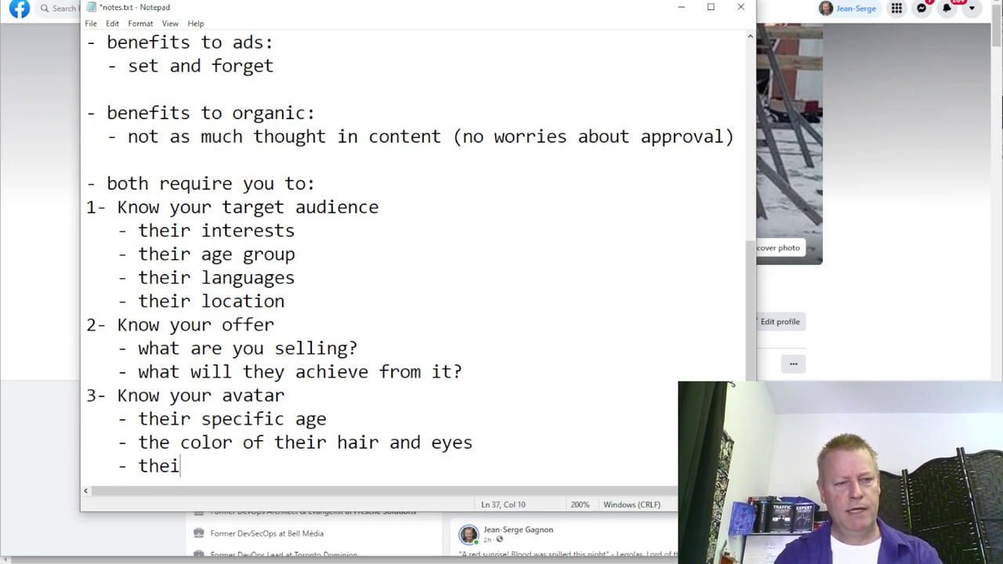
pyautogui.write('r edication level')
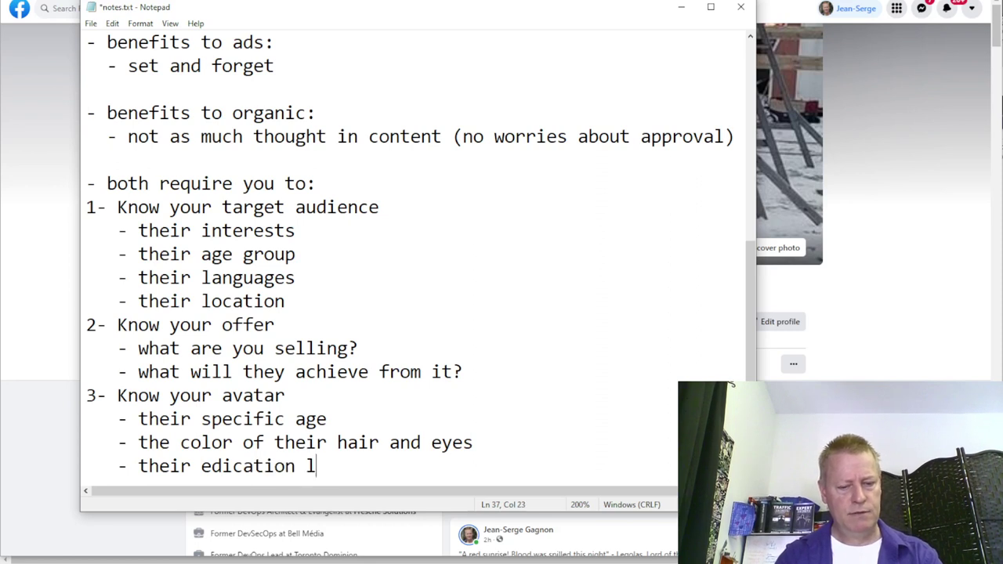
pyautogui.click(222, 465)
pyautogui.press('BackSpace')
pyautogui.write('u')
pyautogui.press('End')
# Step: Add the bullet "- their kids" below "their education level" in the avatar list
pyautogui.press('Return')
pyautogui.press('BackSpace')
pyautogui.press('Return')
pyautogui.write('- ')
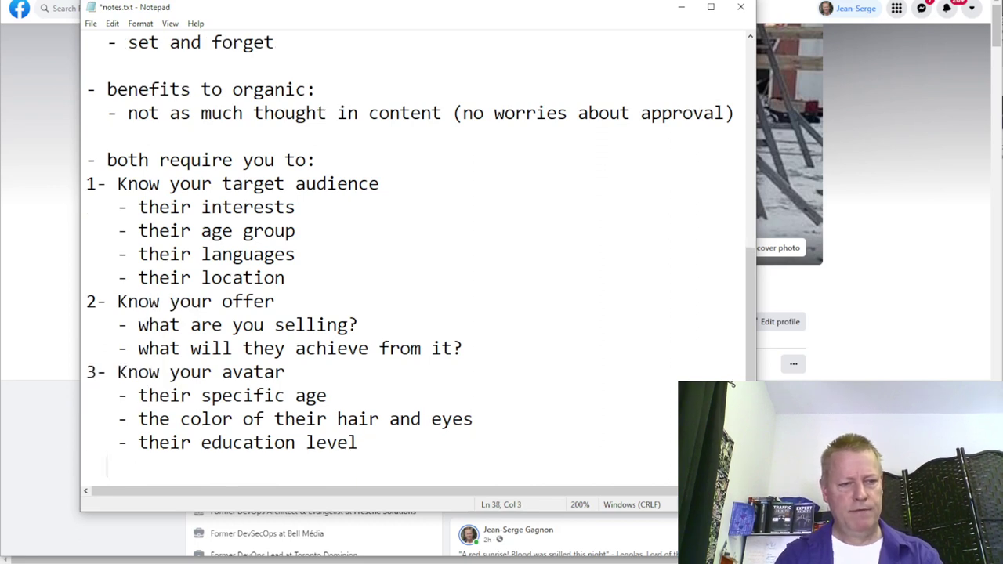
pyautogui.write('their ')
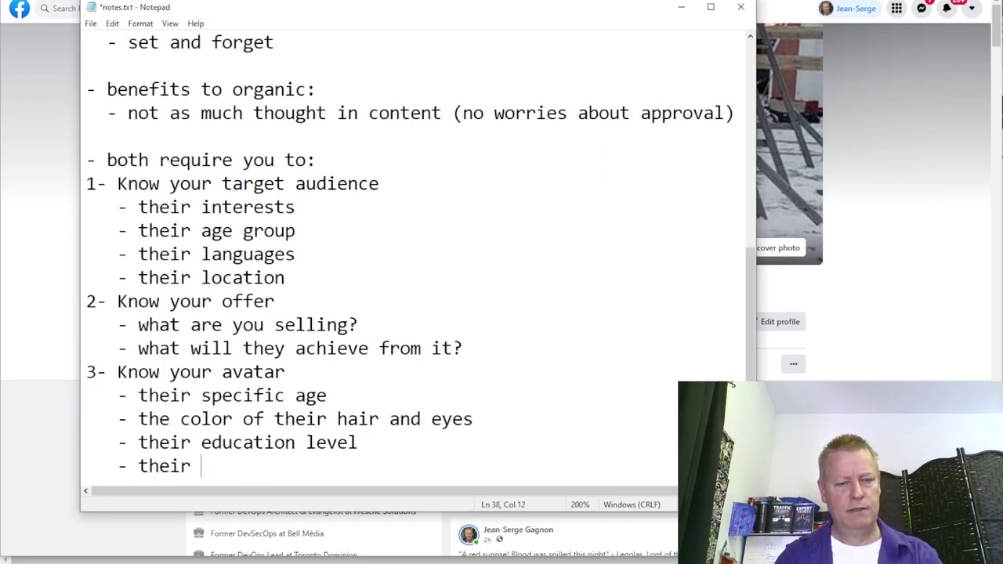
pyautogui.write('kids')
pyautogui.press('Return')
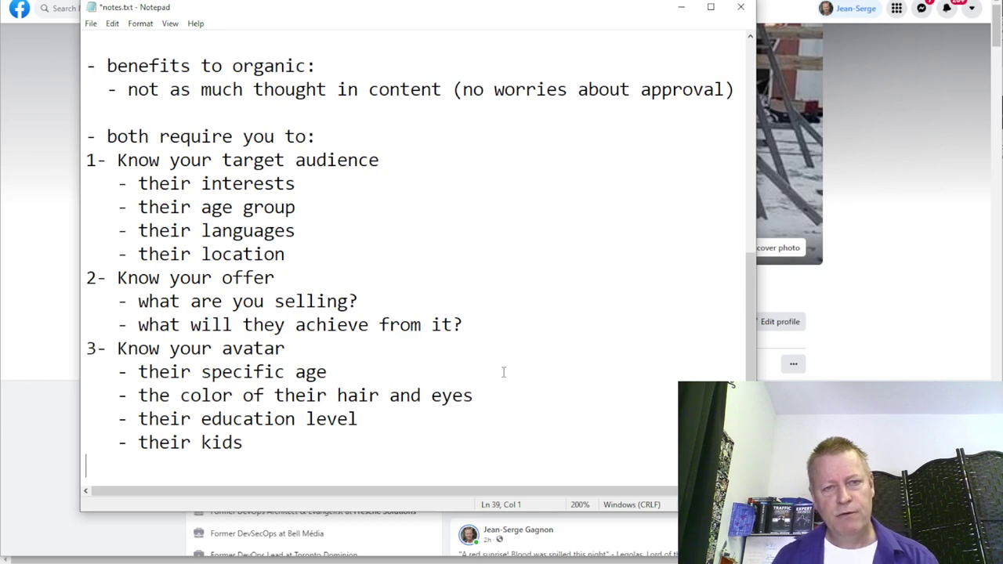
pyautogui.scroll(1, 530, 360)
pyautogui.scroll(-2, 530, 360)
pyautogui.scroll(1, 530, 361)
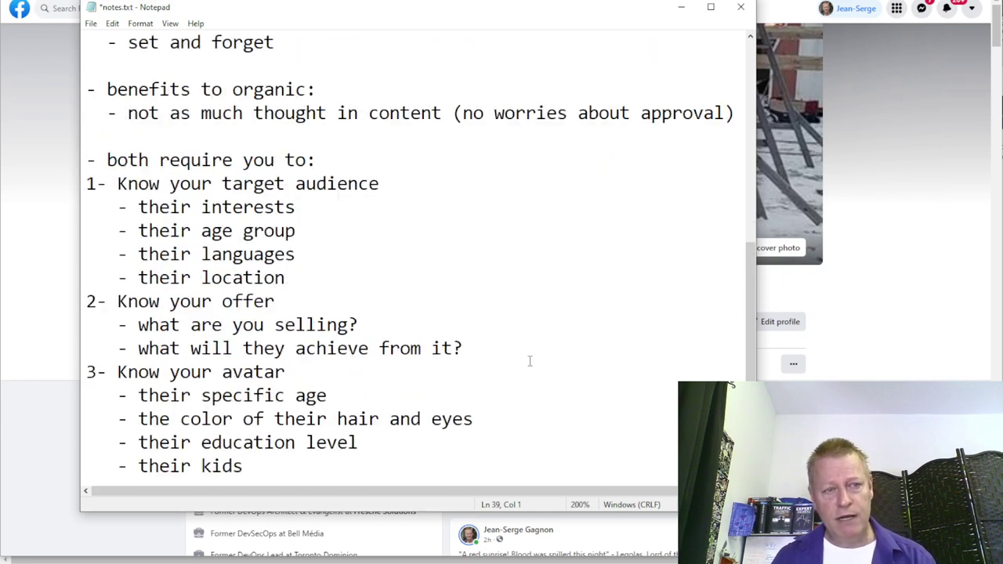
pyautogui.scroll(5, 529, 361)
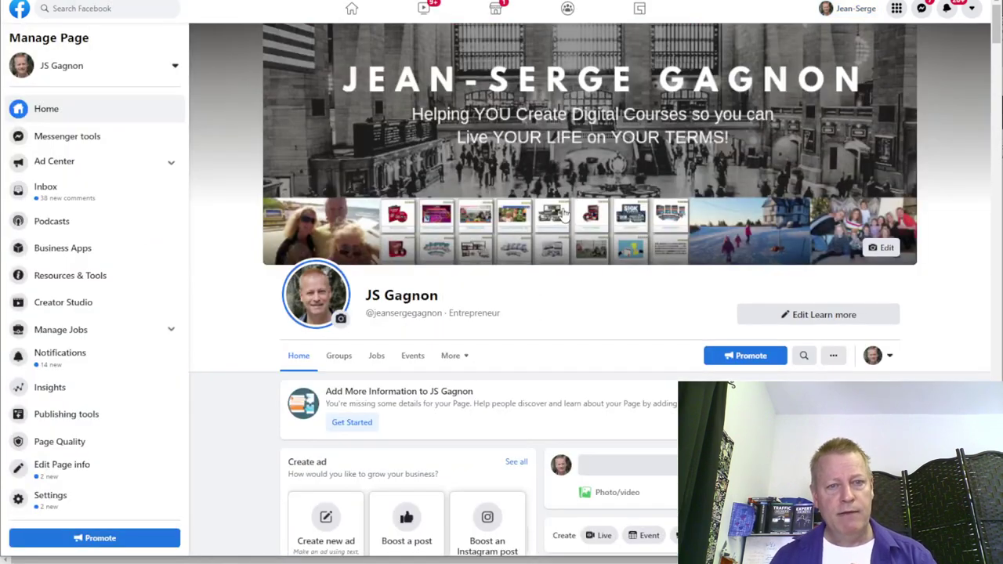
# Step: Look through the posts on the managed Facebook page, down to the Russell Brunson video post
pyautogui.scroll(-6, 587, 233)
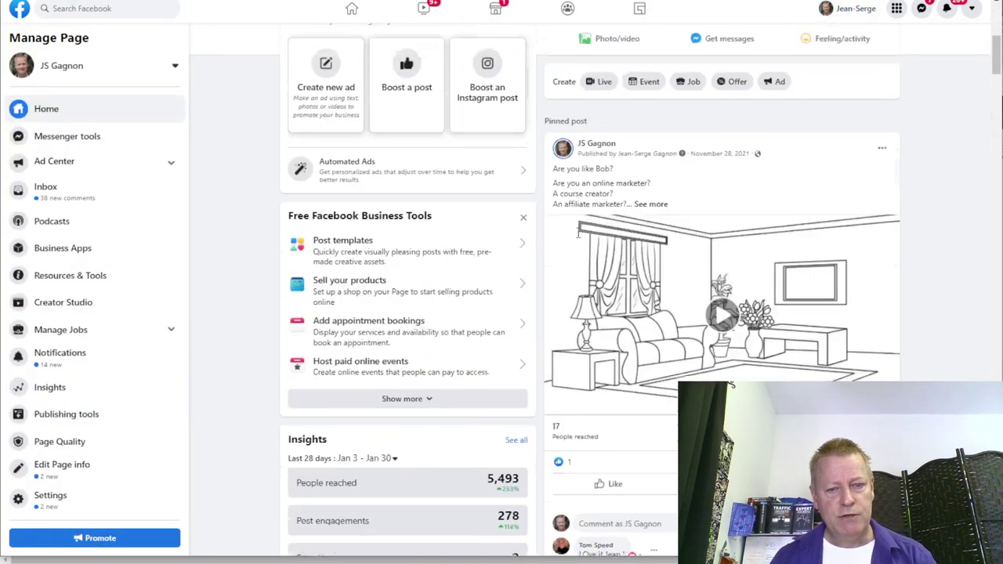
pyautogui.scroll(-5, 794, 300)
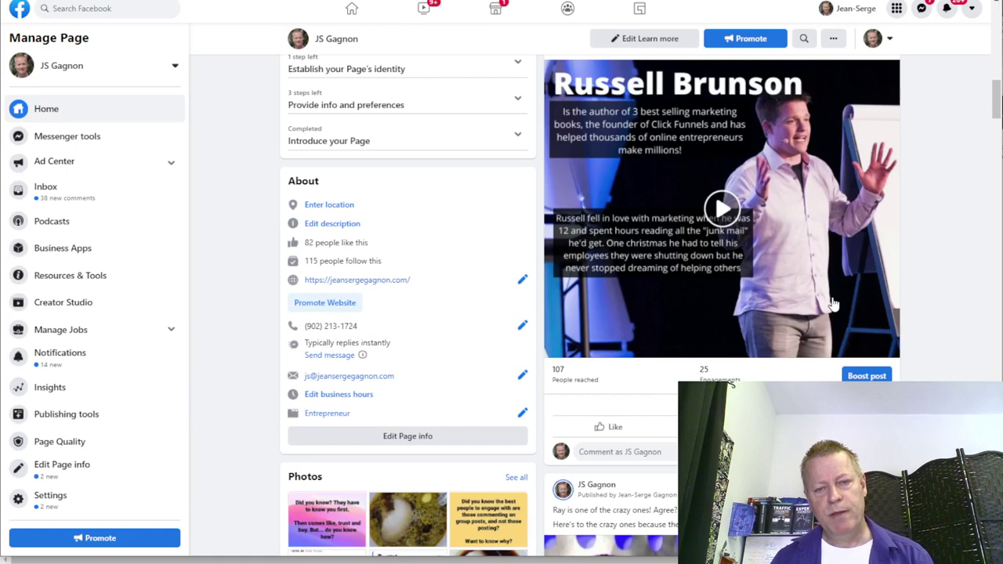
pyautogui.scroll(4, 834, 306)
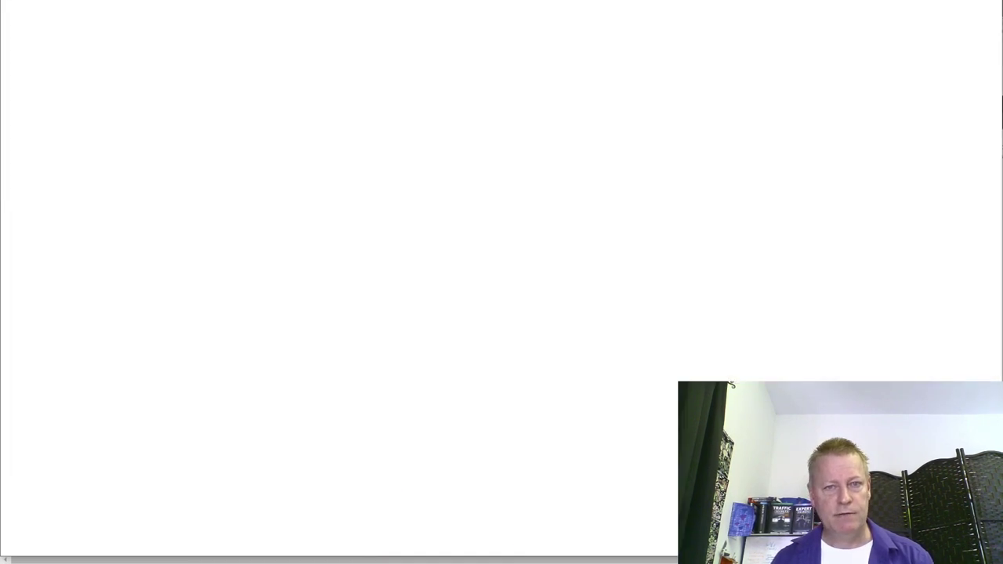
pyautogui.write('canva')
pyautogui.press('Return')
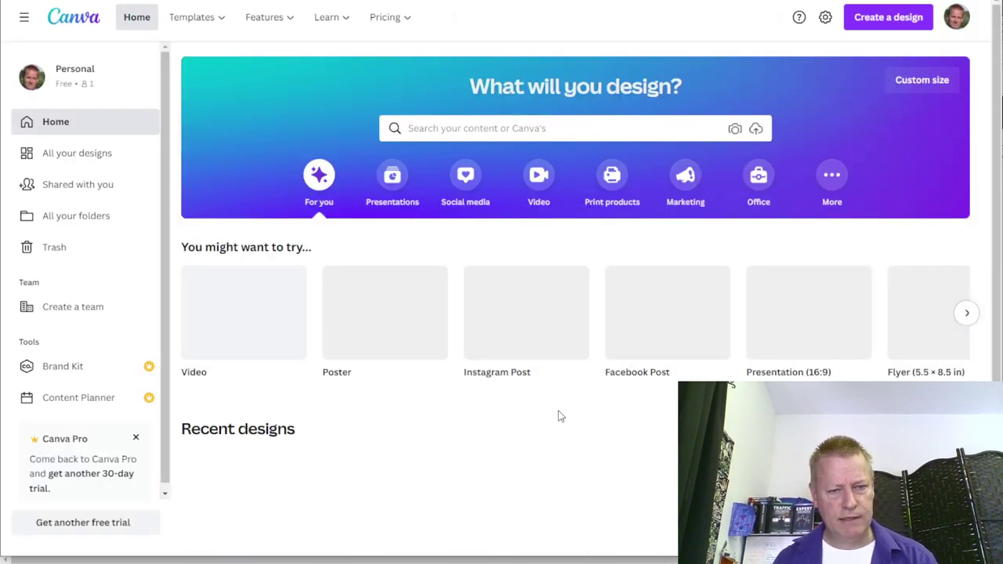
pyautogui.scroll(-3, 575, 423)
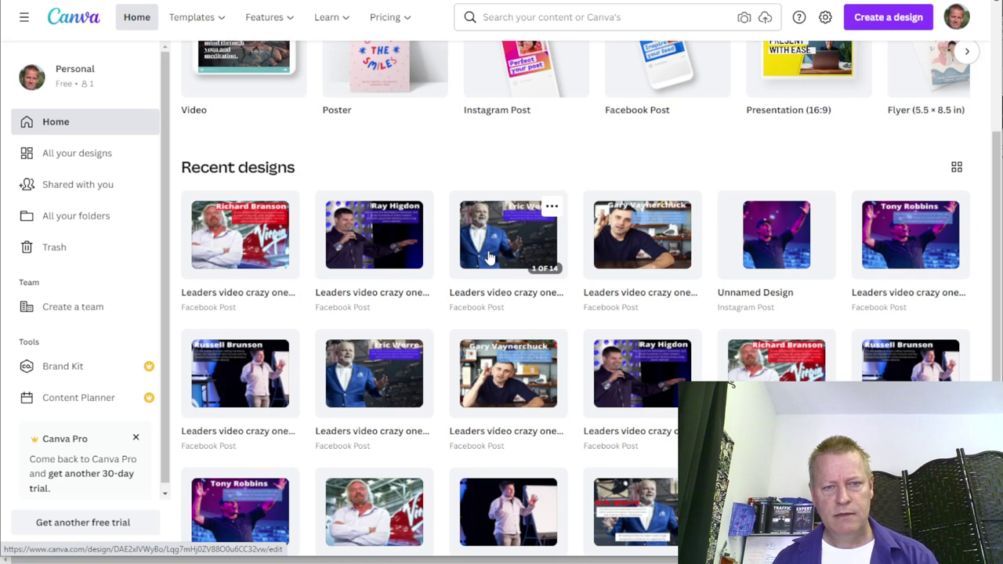
pyautogui.click(531, 242)
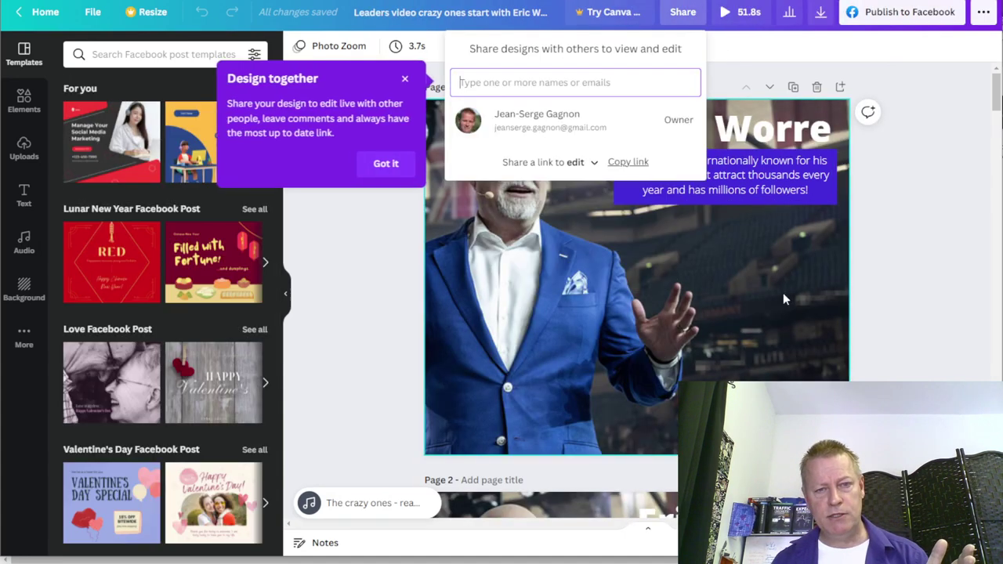
pyautogui.click(923, 199)
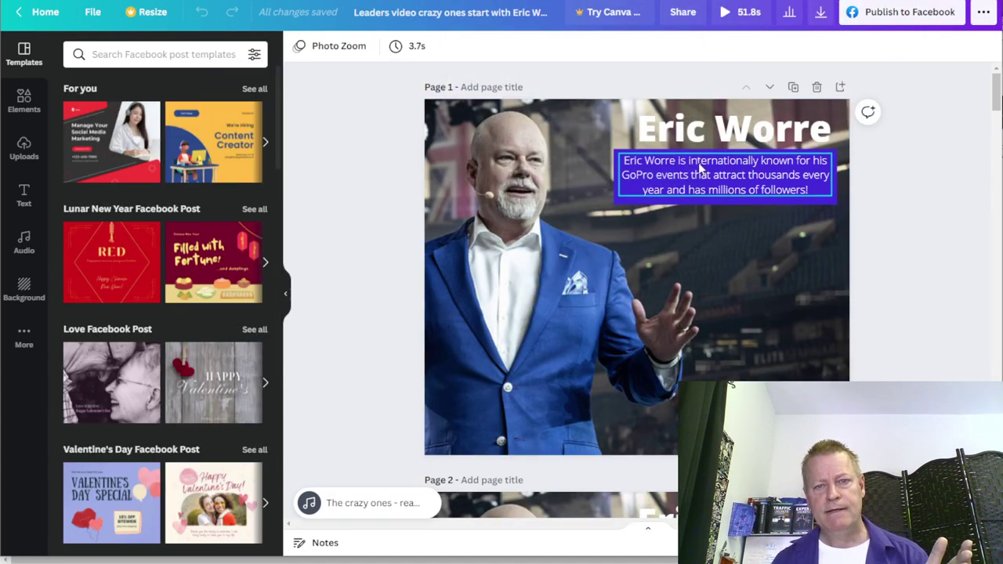
# Step: Examine the pages of the leaders video design, reading the text about each leader, and return to page 1
pyautogui.scroll(-5, 922, 305)
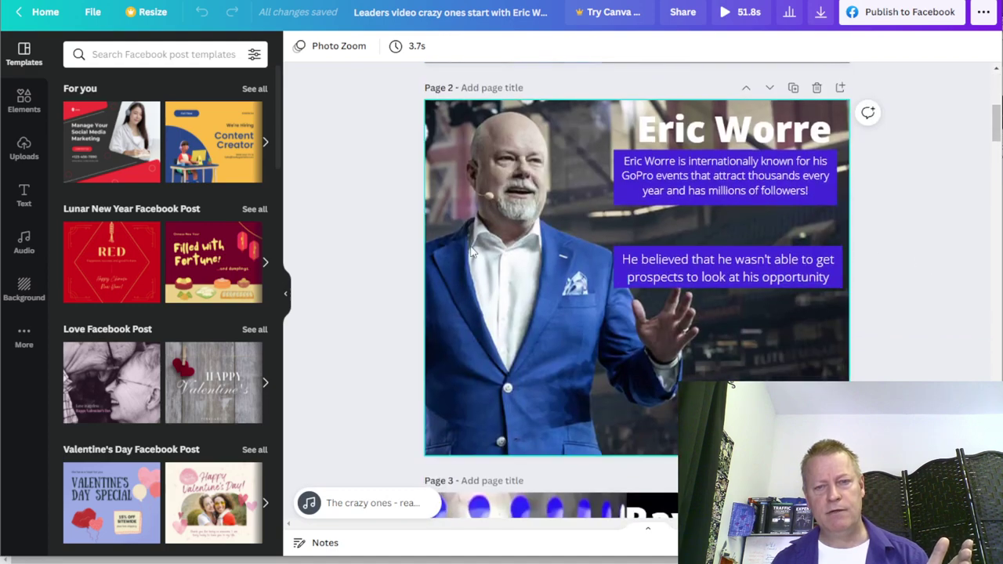
pyautogui.scroll(-3, 972, 332)
pyautogui.scroll(-2, 971, 333)
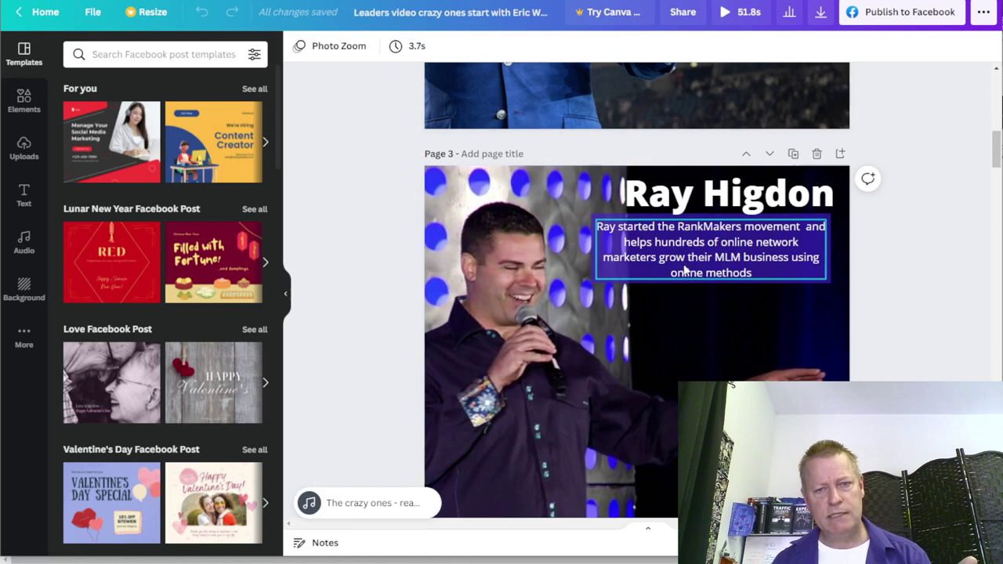
pyautogui.scroll(-5, 701, 291)
pyautogui.scroll(-2, 664, 418)
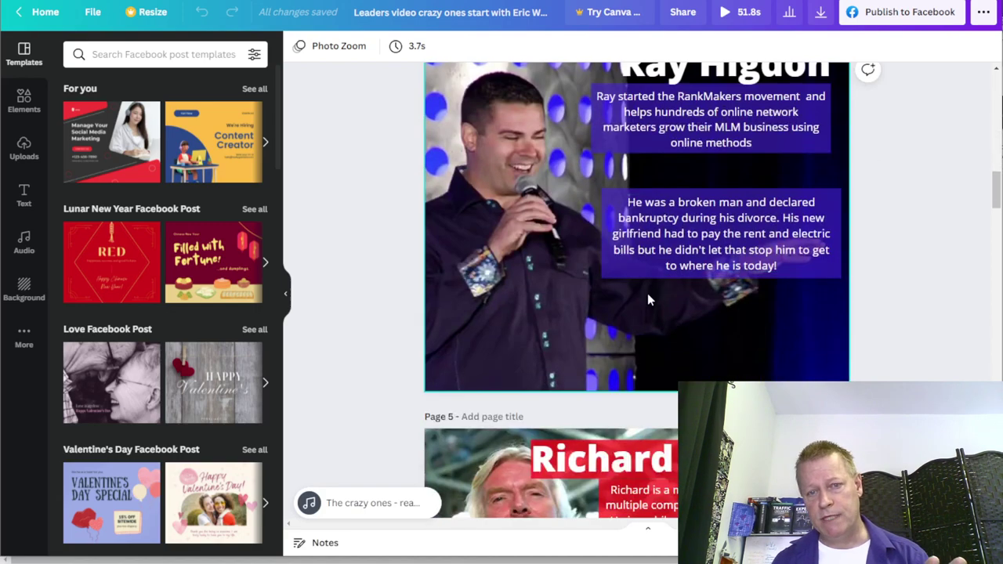
pyautogui.scroll(-15, 648, 299)
pyautogui.scroll(-4, 648, 294)
pyautogui.scroll(20, 647, 294)
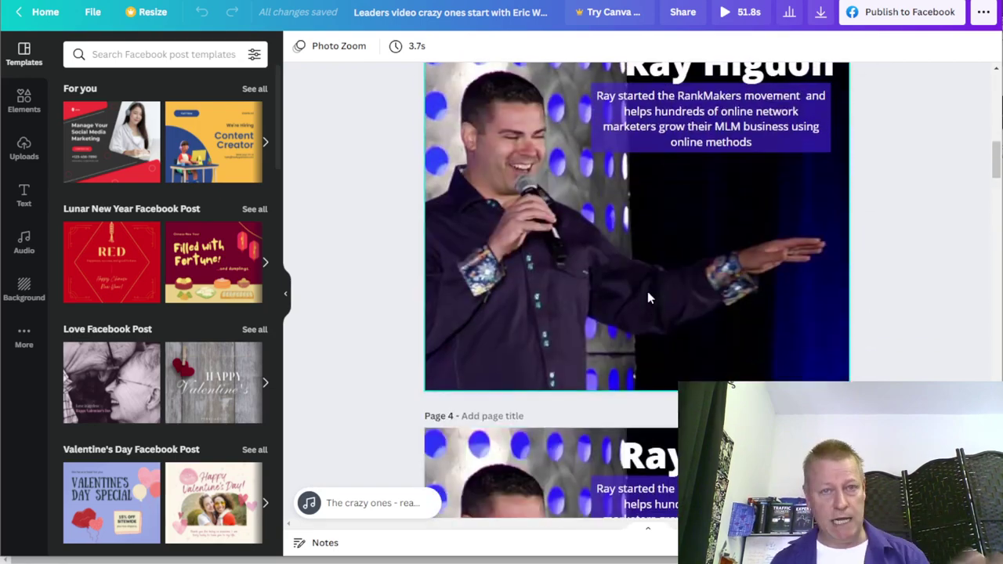
pyautogui.scroll(8, 647, 291)
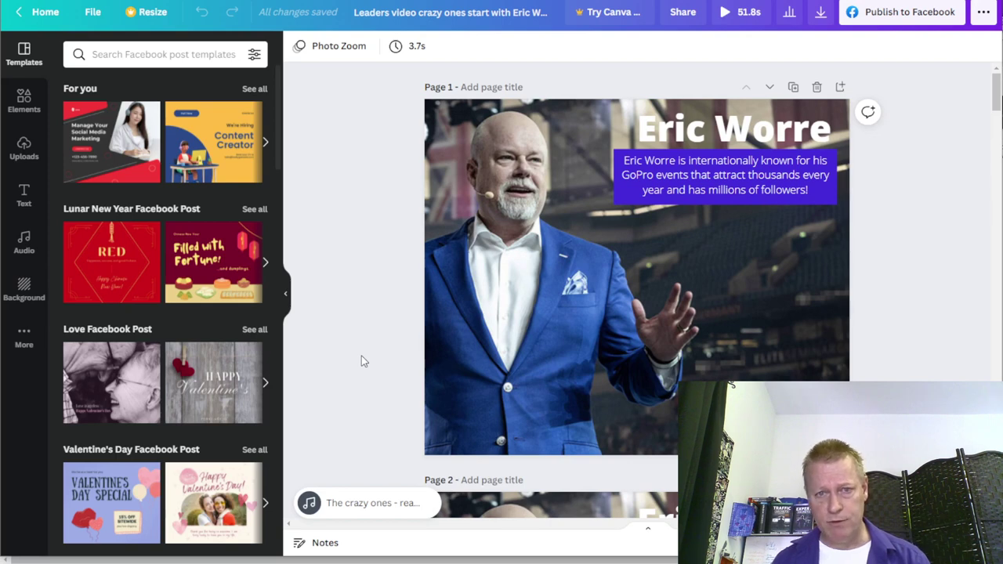
pyautogui.scroll(-3, 915, 298)
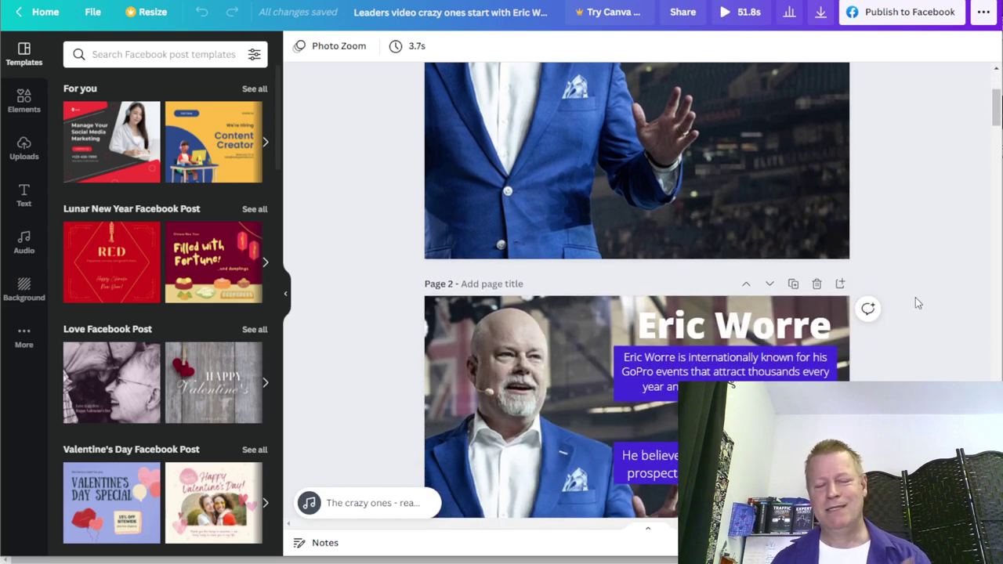
pyautogui.scroll(3, 916, 297)
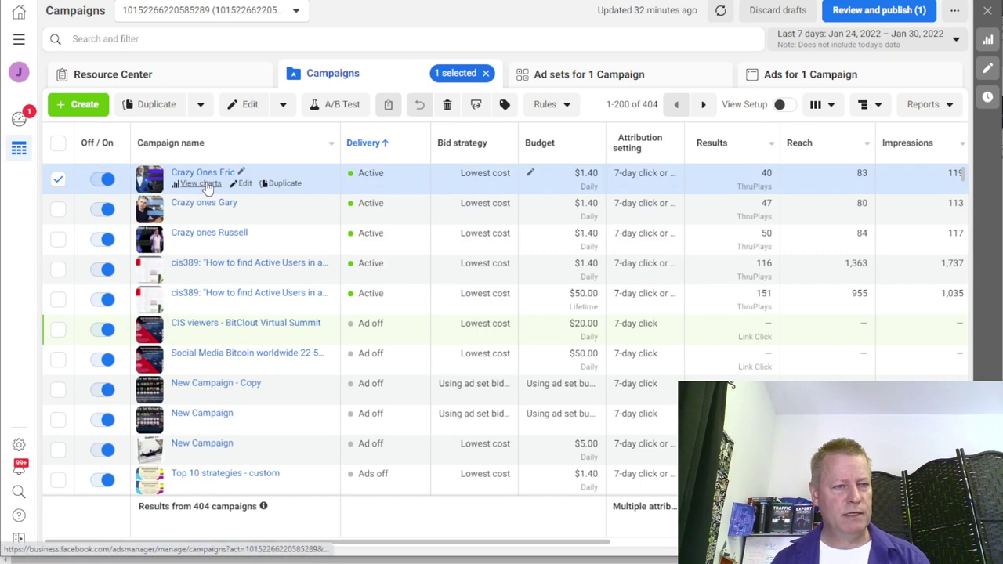
# Step: In Facebook Ads Manager, open the charts for the "Crazy Ones Eric" campaign and examine its ad set's age and gender distribution
pyautogui.click(205, 185)
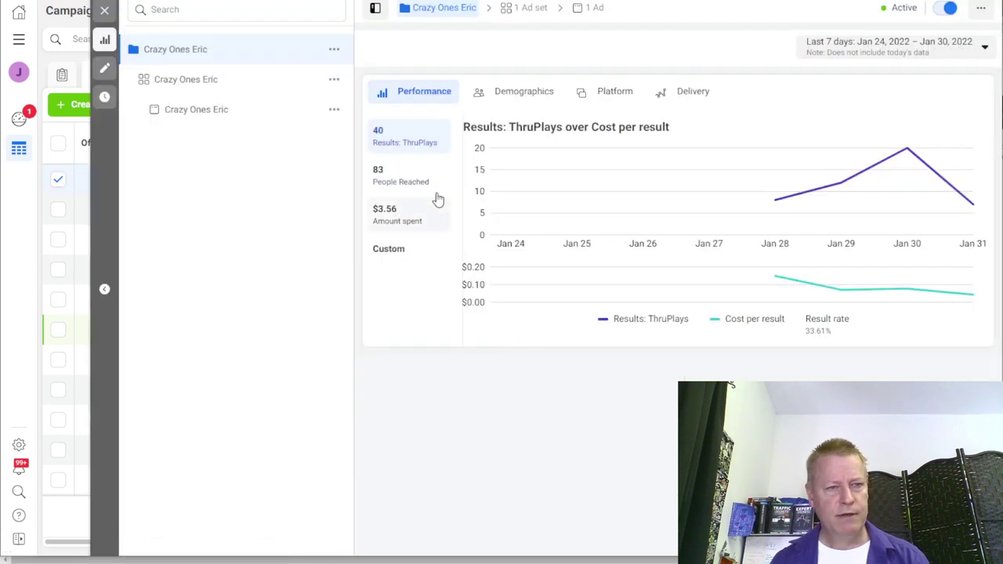
pyautogui.click(249, 83)
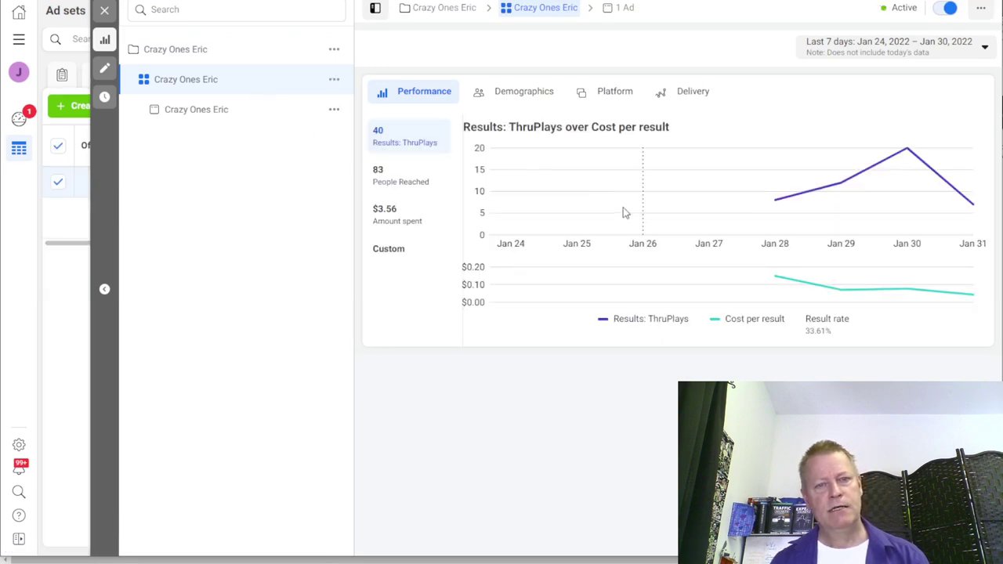
pyautogui.click(525, 93)
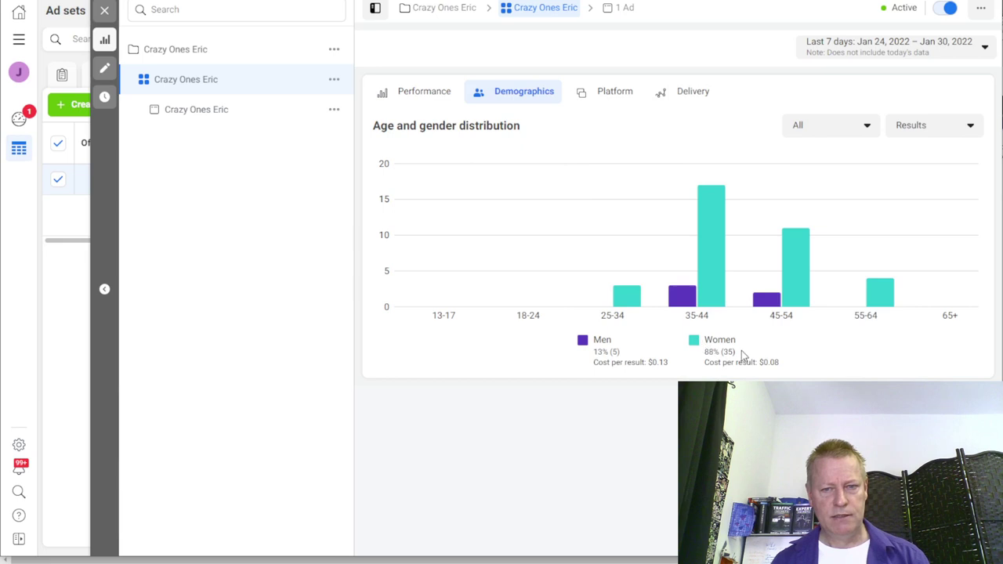
pyautogui.moveTo(714, 282)
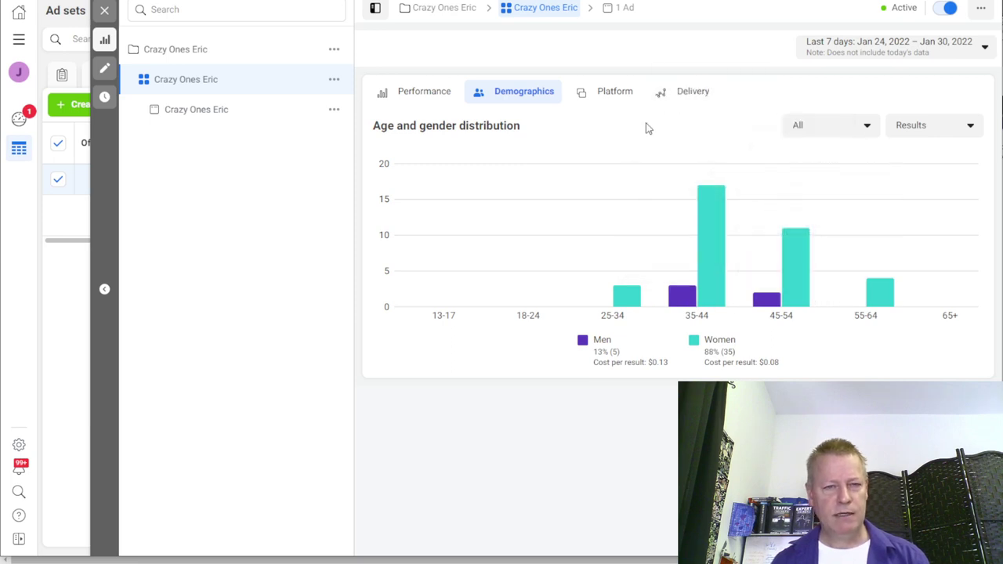
# Step: Check the ad set's delivery and performance charts, and open the charts for the "Crazy Ones Eric" ad
pyautogui.click(439, 101)
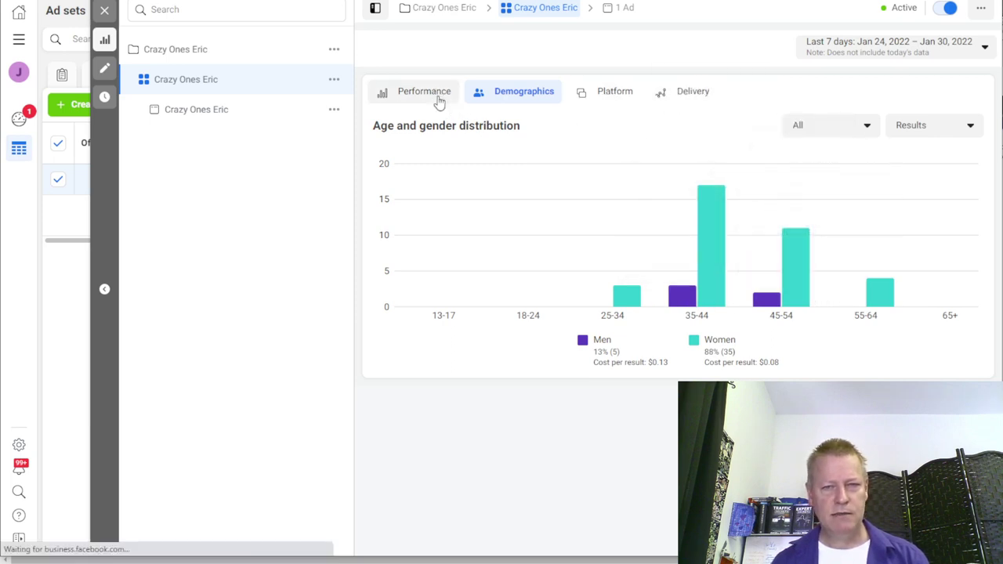
pyautogui.click(686, 92)
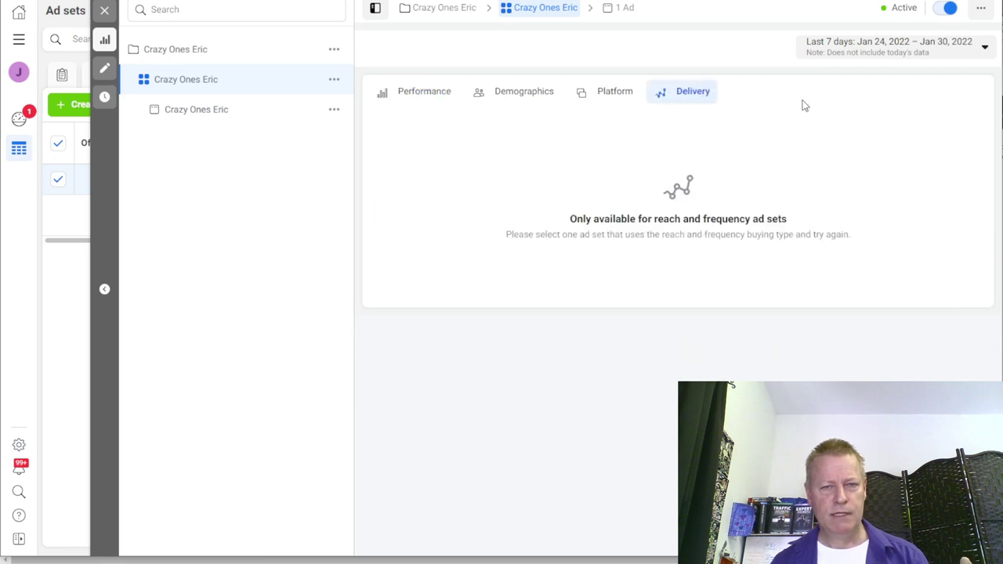
pyautogui.click(414, 92)
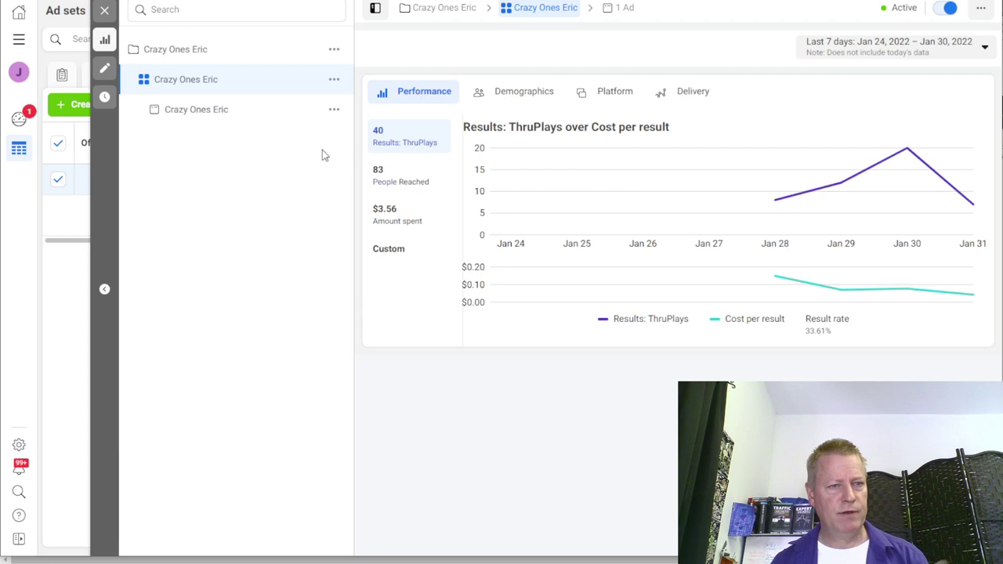
pyautogui.click(247, 116)
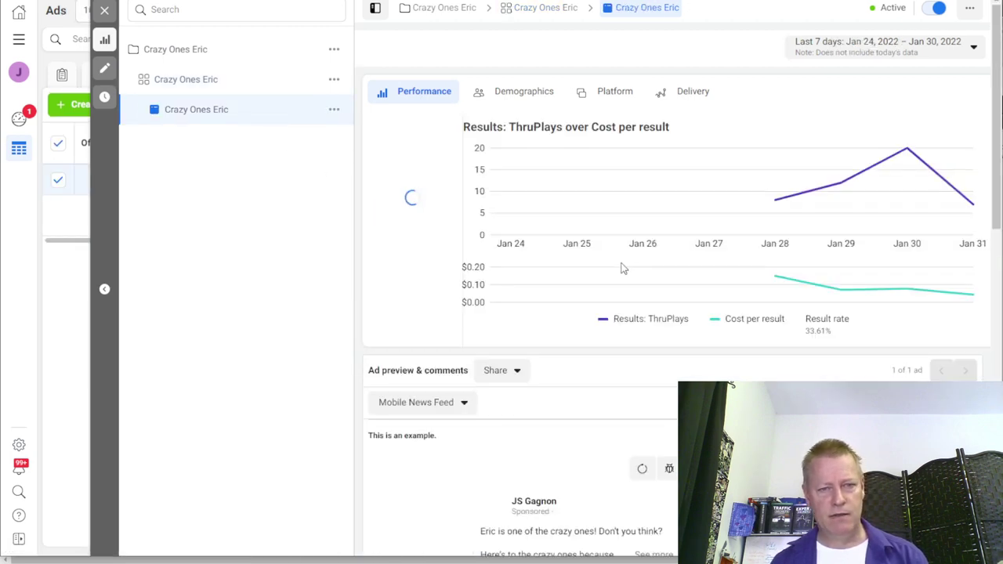
# Step: Examine the "Crazy Ones Eric" ad's performance chart, ad preview and video performance section, and close the charts
pyautogui.scroll(-3, 622, 269)
pyautogui.scroll(-3, 674, 270)
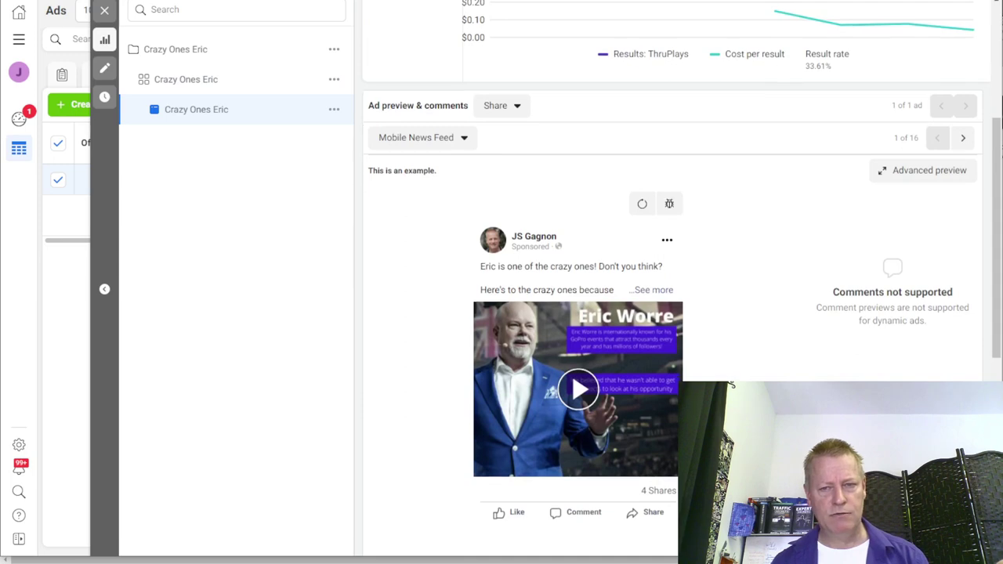
pyautogui.scroll(2, 674, 271)
pyautogui.scroll(3, 732, 384)
pyautogui.scroll(-8, 731, 384)
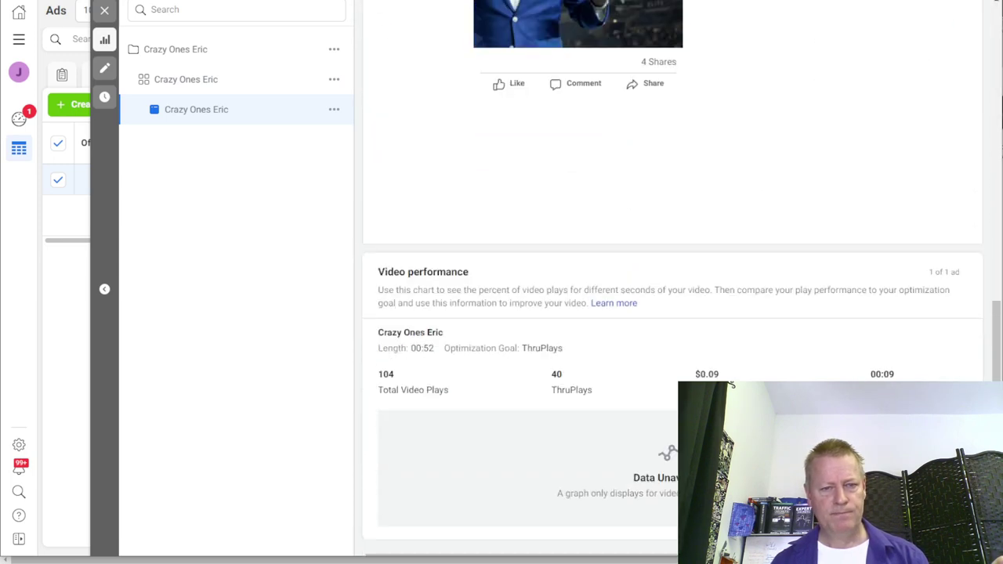
pyautogui.scroll(2, 731, 384)
pyautogui.scroll(-3, 731, 384)
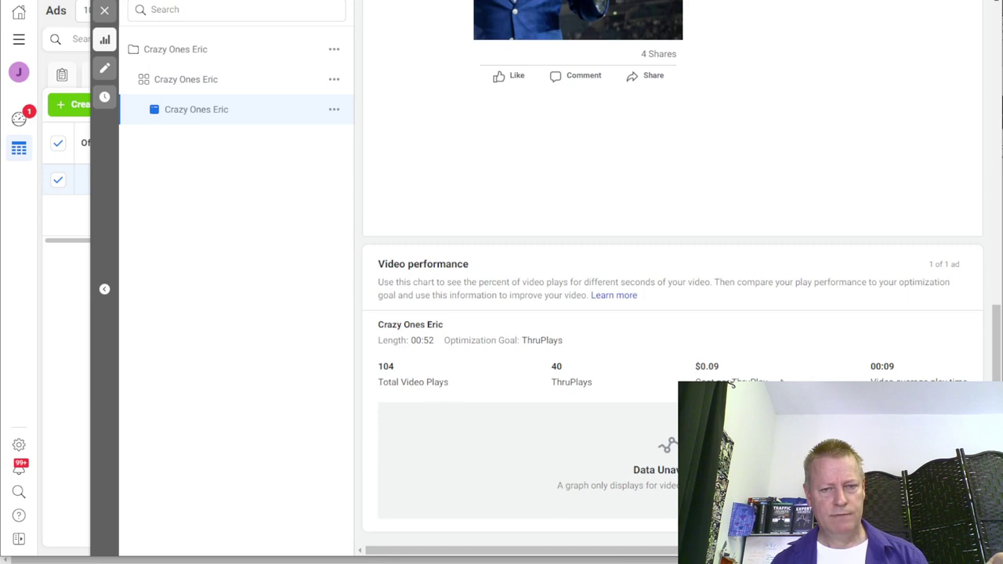
pyautogui.scroll(10, 731, 384)
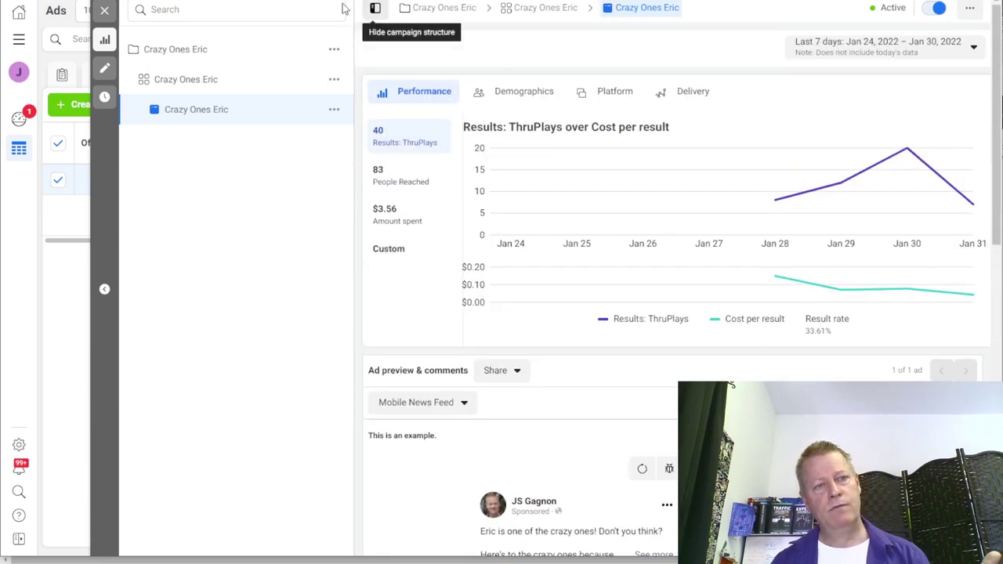
pyautogui.click(102, 14)
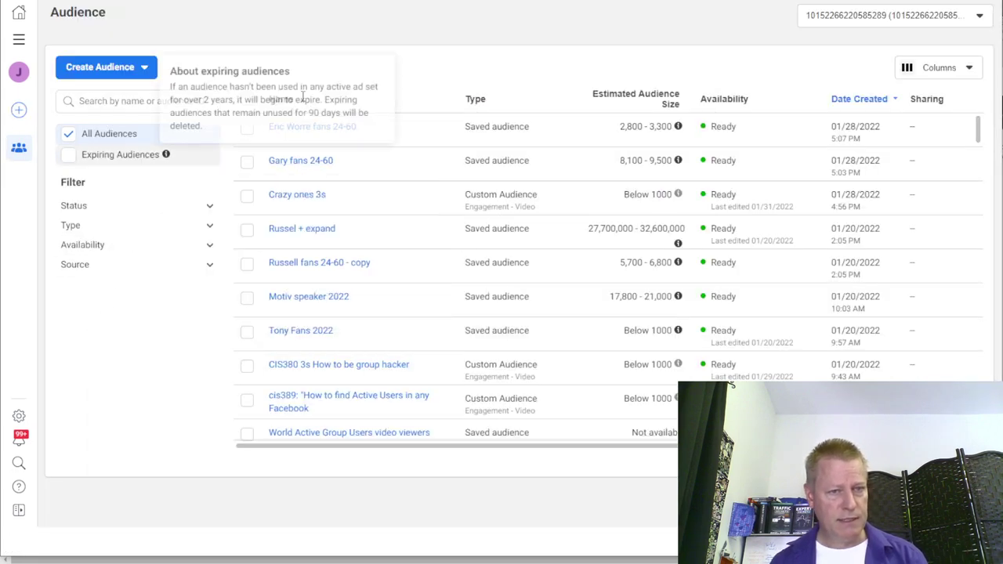
# Step: Go to the Audience page and review the types and estimated sizes of the listed audiences
pyautogui.moveTo(345, 132)
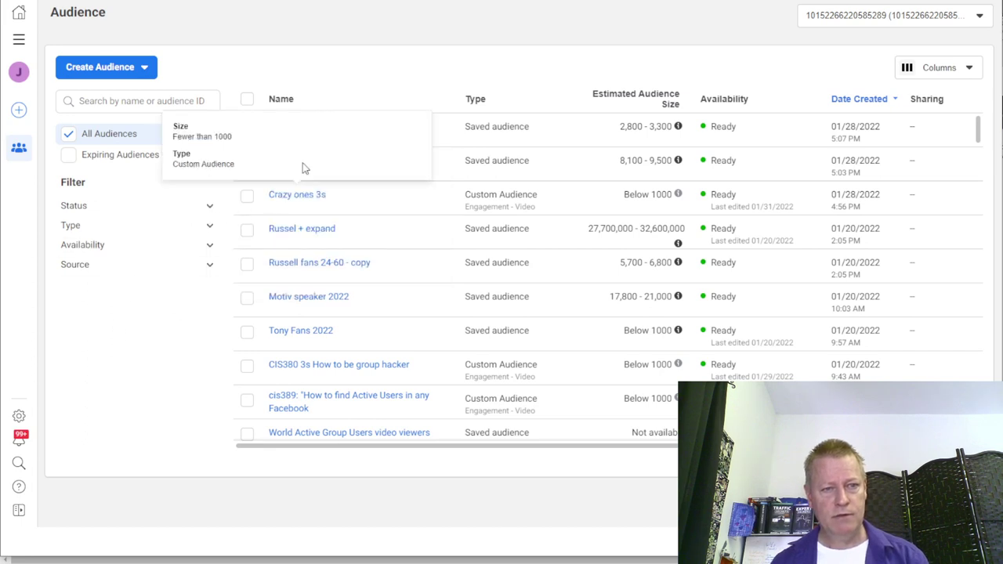
pyautogui.moveTo(320, 169)
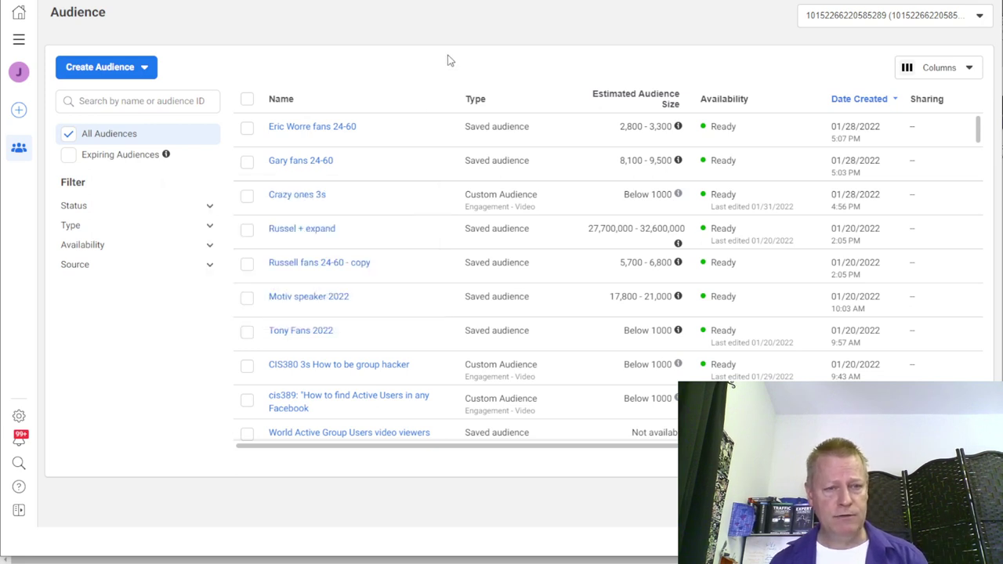
pyautogui.moveTo(325, 337)
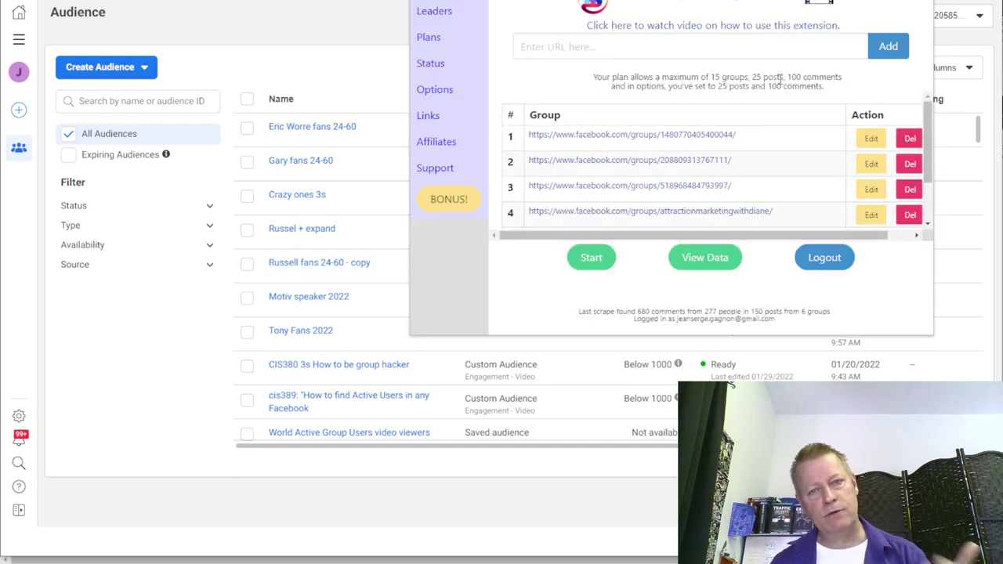
# Step: Review the Facebook group URLs listed in the group-scraping extension and view its scraped data in the CRM
pyautogui.scroll(-1, 792, 162)
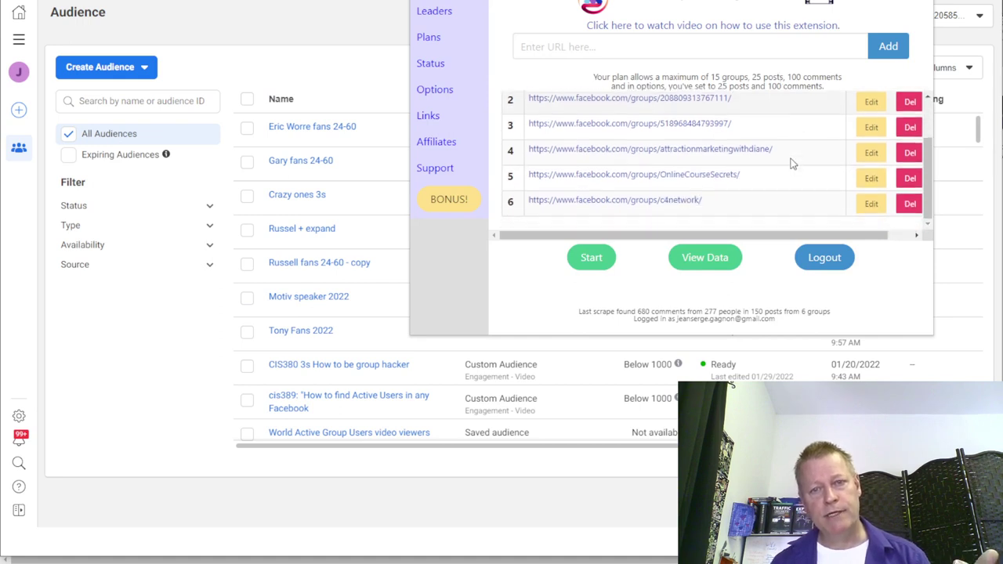
pyautogui.scroll(1, 792, 163)
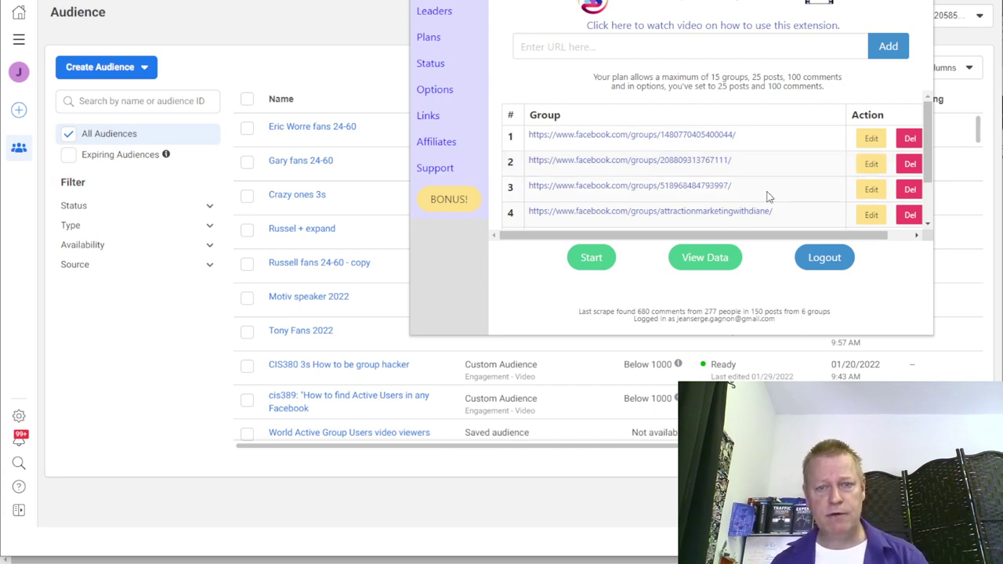
pyautogui.scroll(-1, 767, 193)
pyautogui.scroll(1, 774, 179)
pyautogui.scroll(-1, 774, 176)
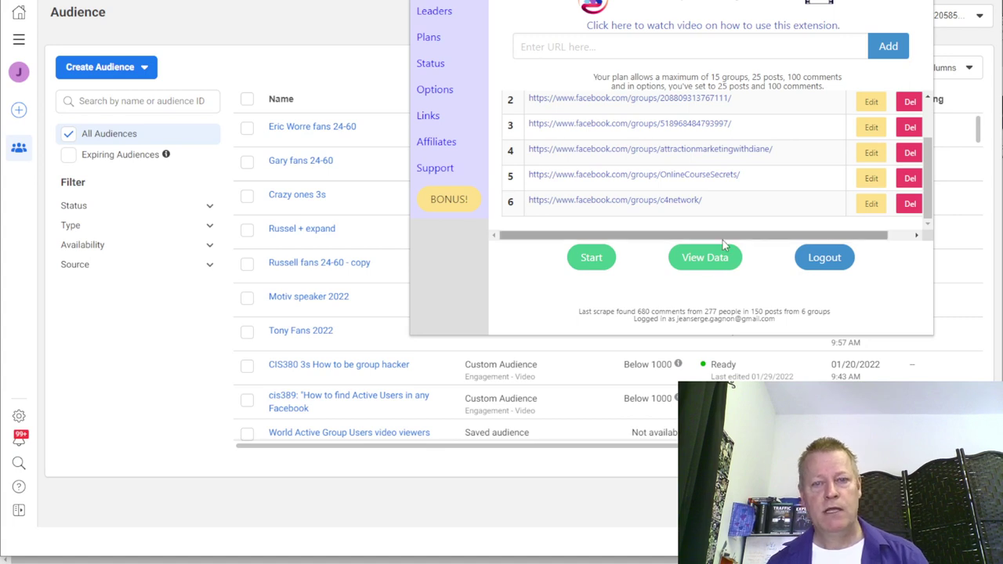
pyautogui.click(717, 263)
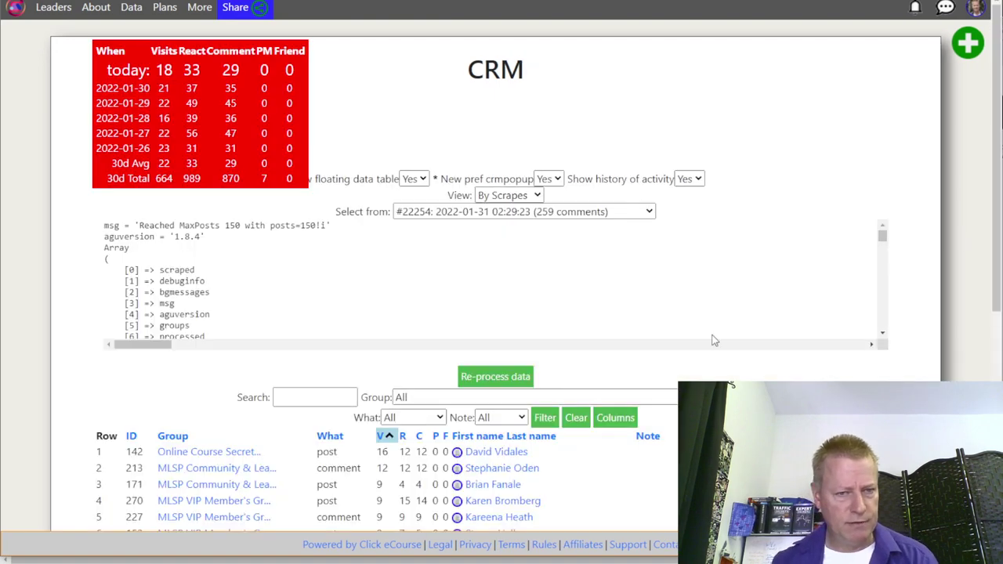
# Step: Open the column settings of the CRM's contact table and apply them
pyautogui.scroll(-3, 891, 368)
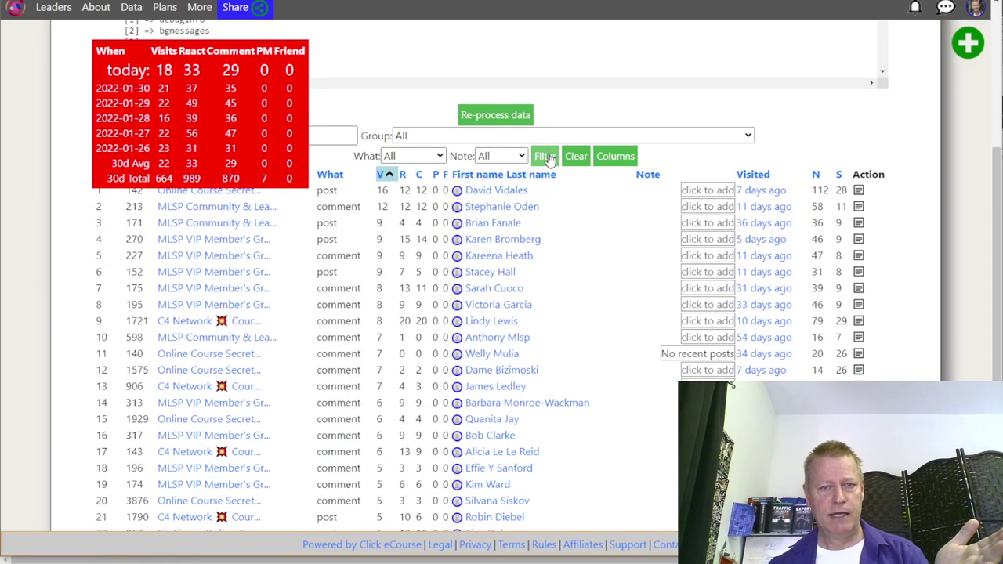
pyautogui.click(609, 157)
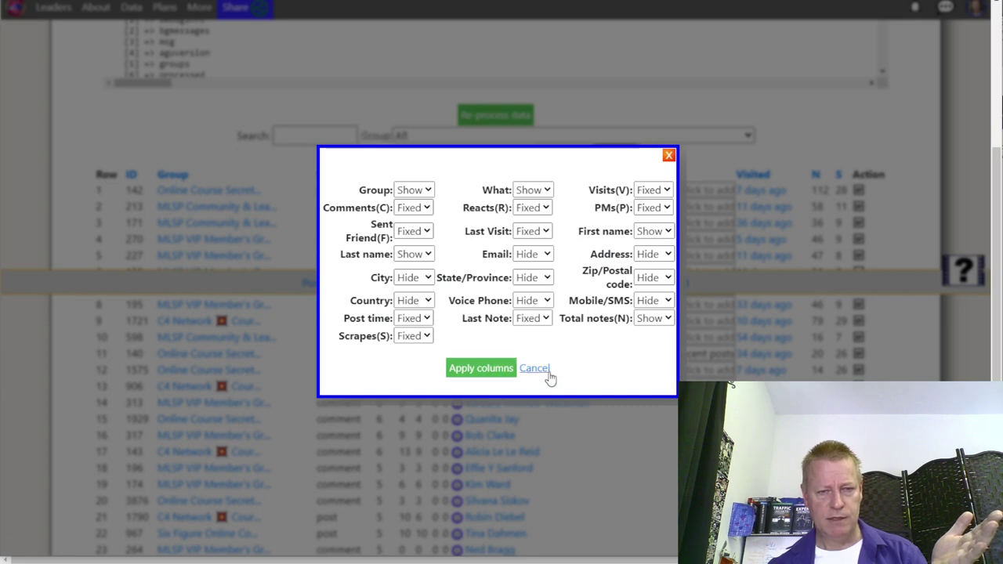
pyautogui.click(506, 371)
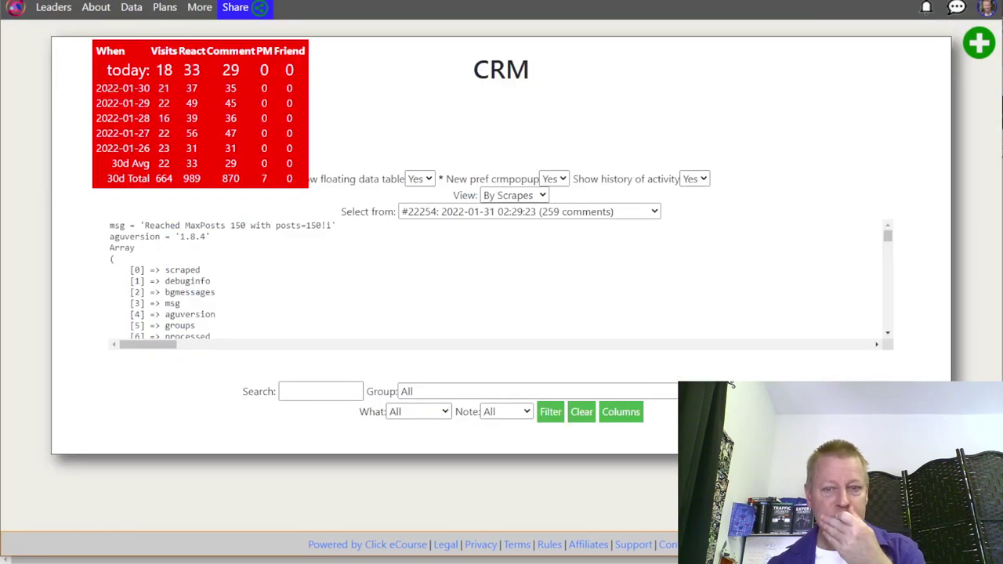
pyautogui.scroll(-3, 737, 368)
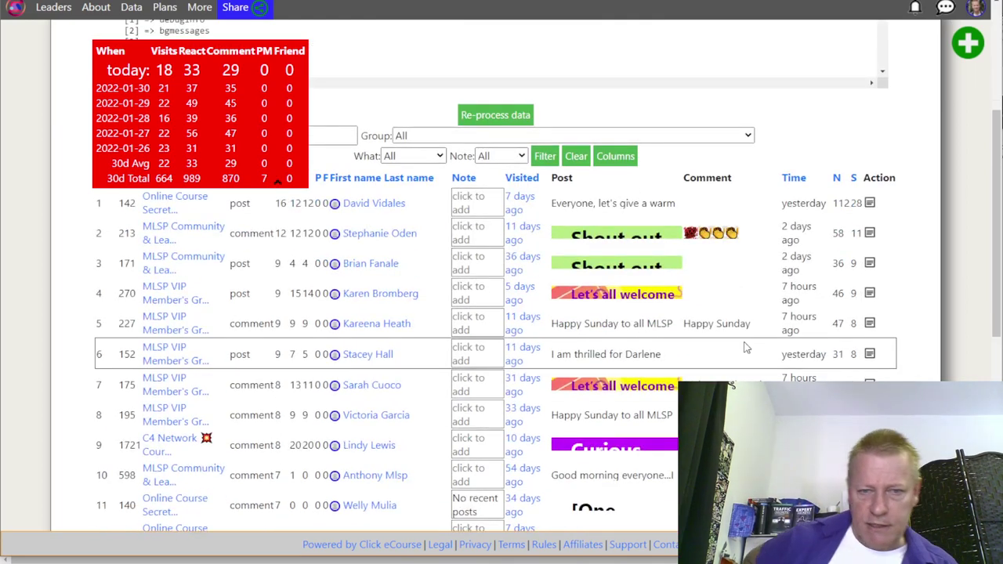
# Step: Examine the CRM list of group members with their posts, comments, and last visit times
pyautogui.moveTo(593, 273)
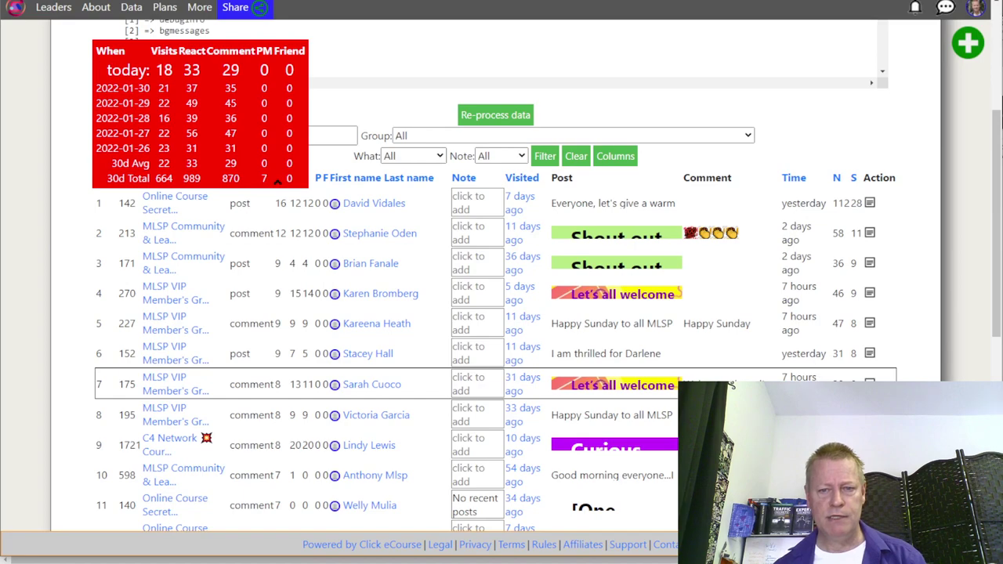
pyautogui.scroll(-3, 784, 374)
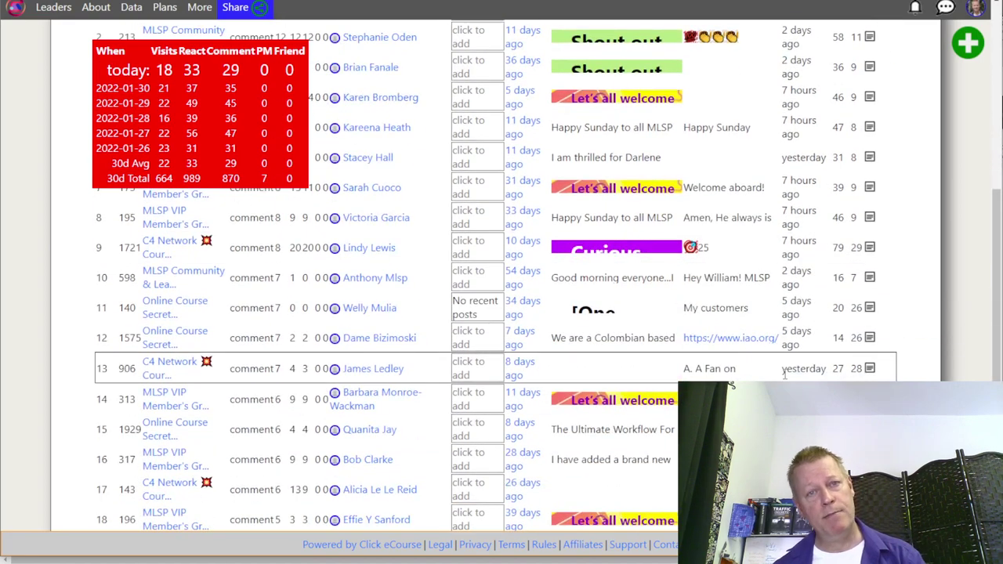
pyautogui.scroll(5, 784, 374)
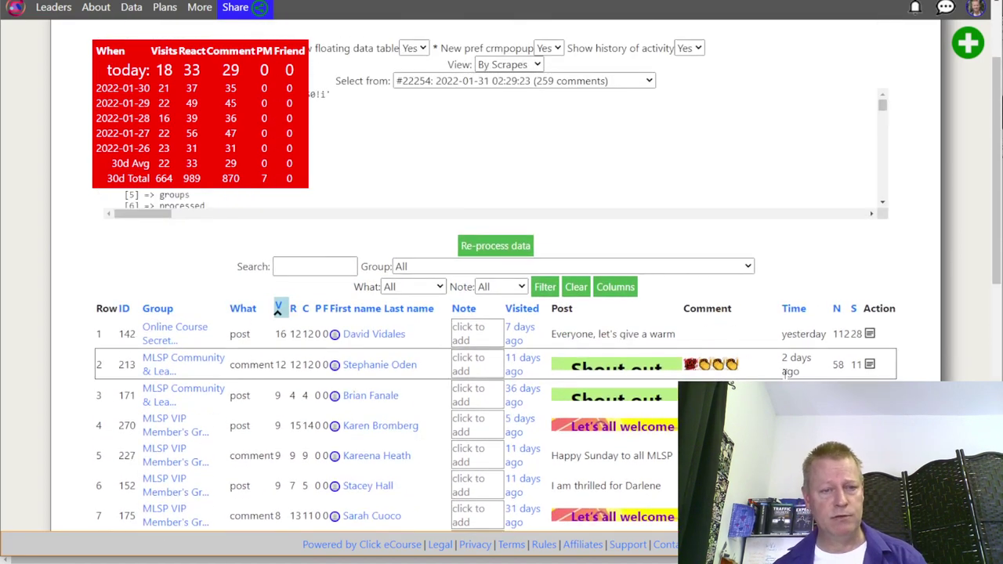
pyautogui.scroll(2, 786, 374)
pyautogui.scroll(-5, 382, 137)
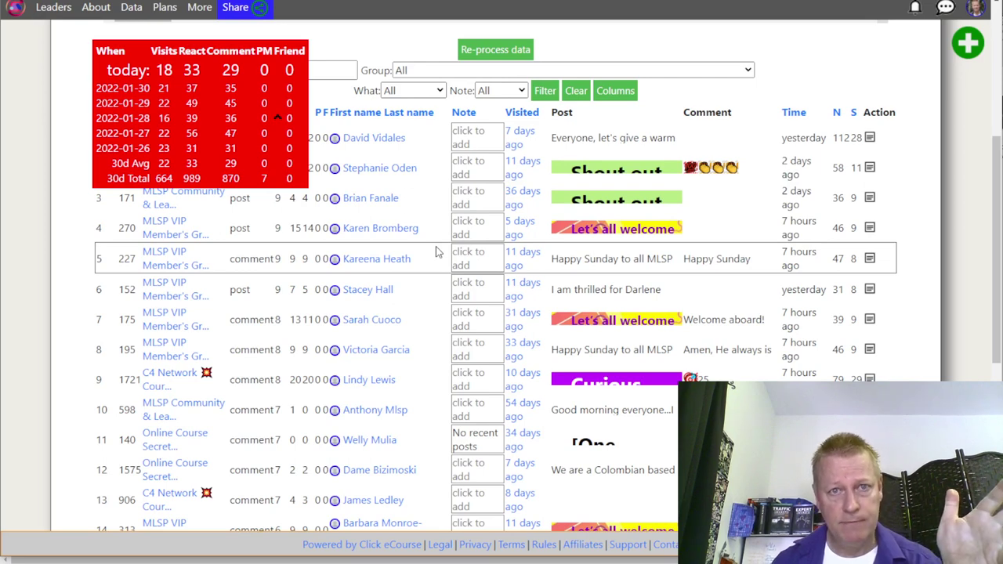
pyautogui.scroll(-3, 437, 251)
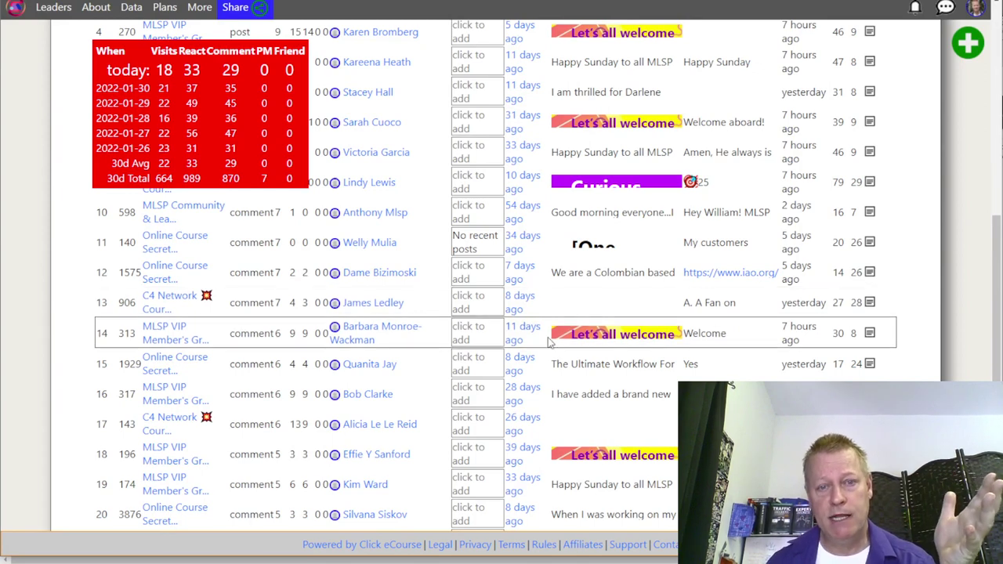
pyautogui.scroll(3, 616, 291)
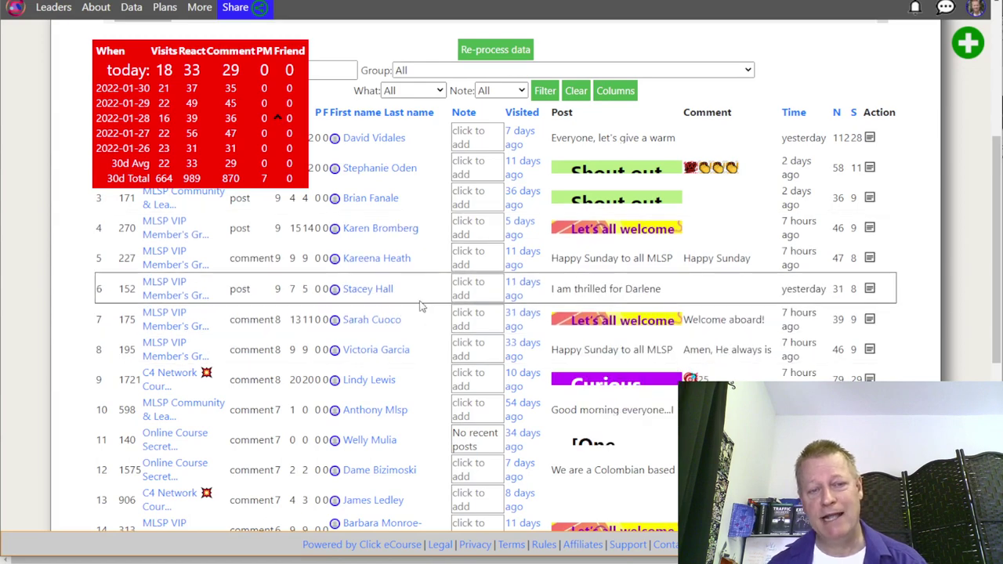
# Step: Open the record of the contact in row 6 and read through the activity history and contact details
pyautogui.click(368, 289)
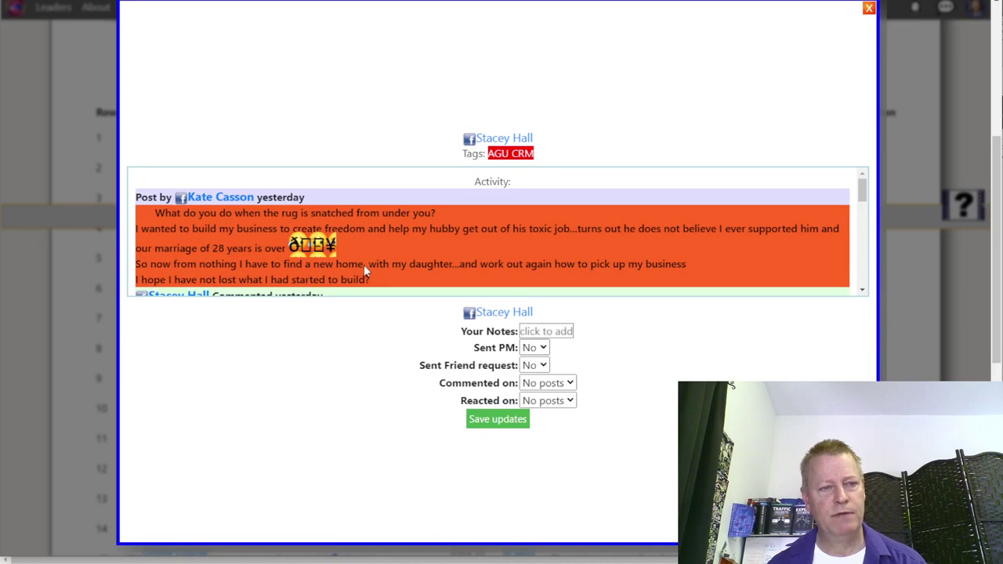
pyautogui.scroll(-3, 366, 264)
pyautogui.scroll(3, 369, 260)
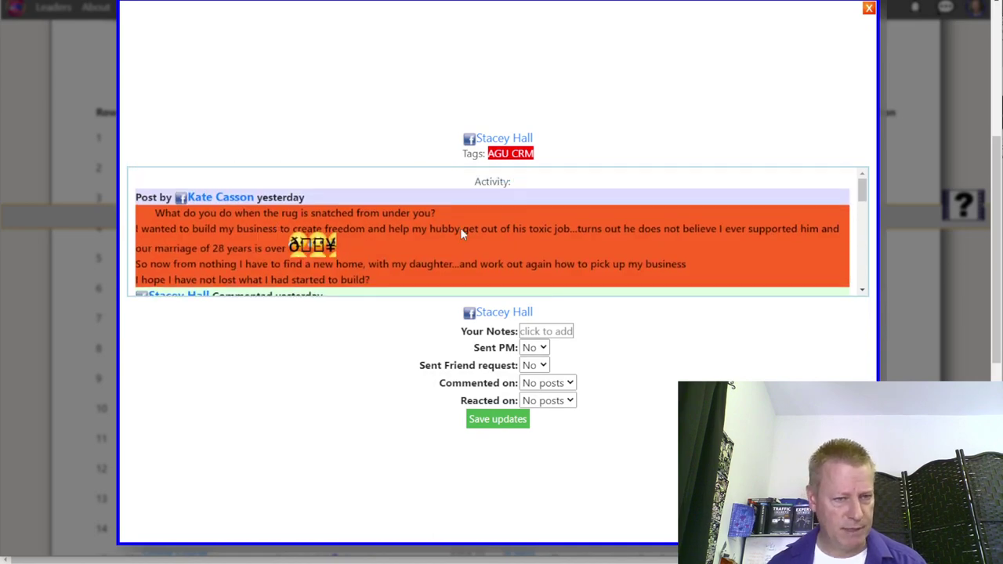
pyautogui.scroll(-3, 461, 229)
pyautogui.scroll(-5, 387, 246)
pyautogui.scroll(5, 387, 246)
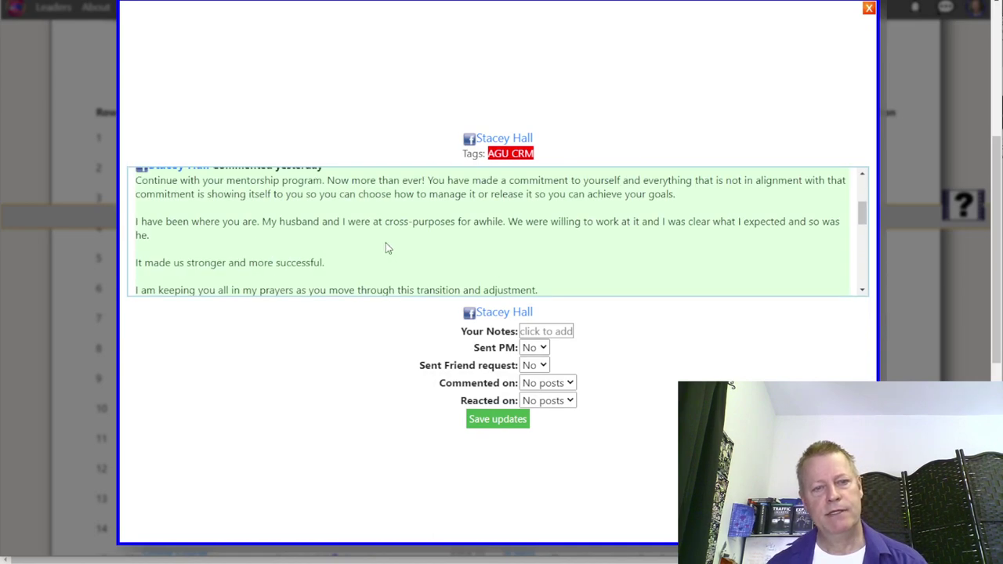
pyautogui.scroll(3, 453, 253)
pyautogui.scroll(-5, 452, 253)
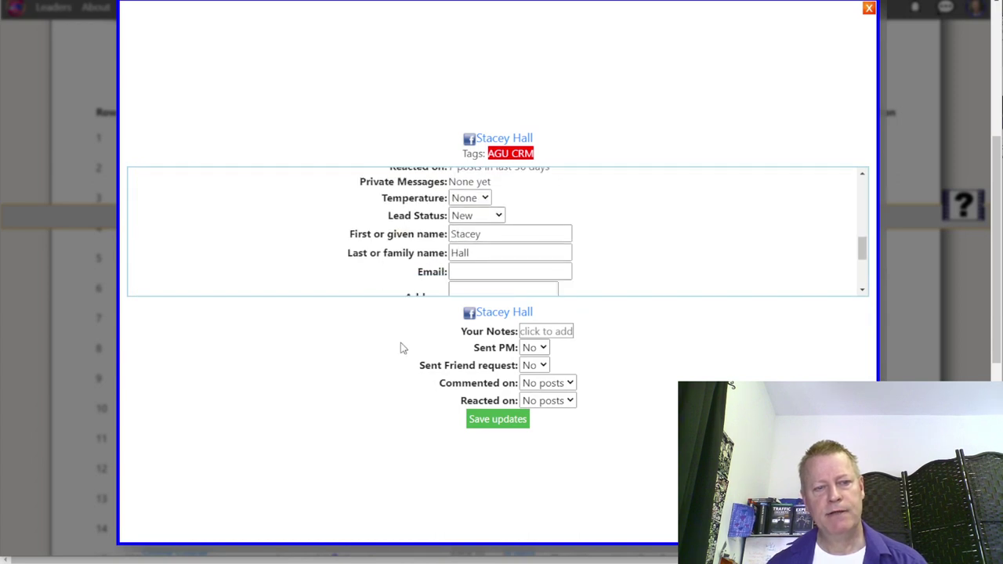
pyautogui.scroll(-3, 627, 376)
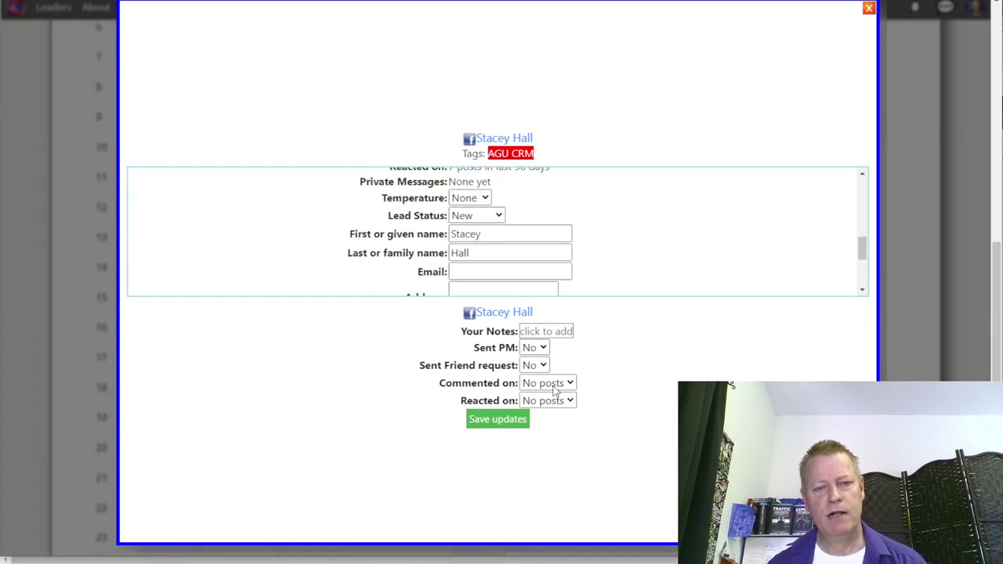
# Step: Go to the contact's Facebook profile and read the pinned post offering 30 post ideas
pyautogui.click(501, 315)
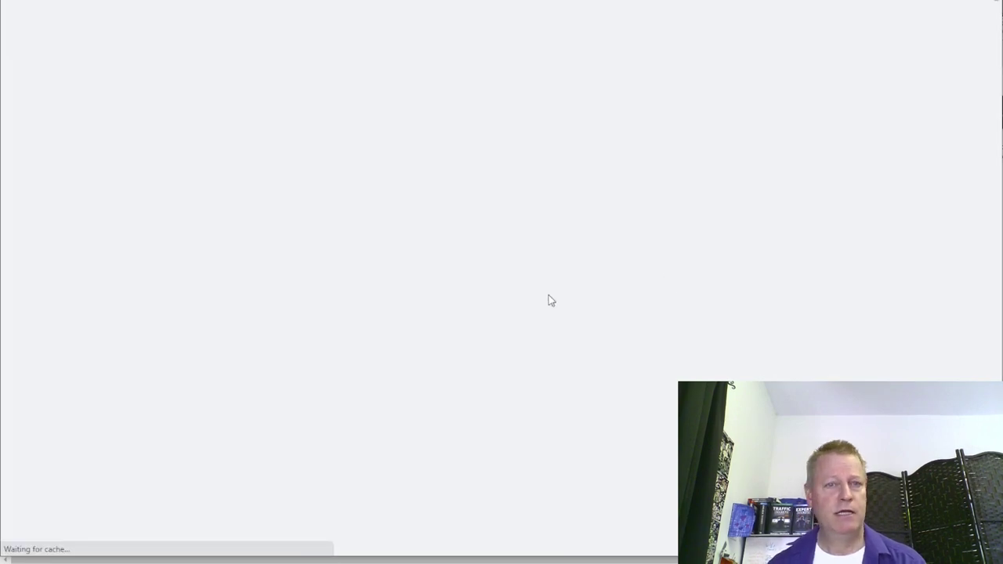
pyautogui.scroll(-5, 564, 270)
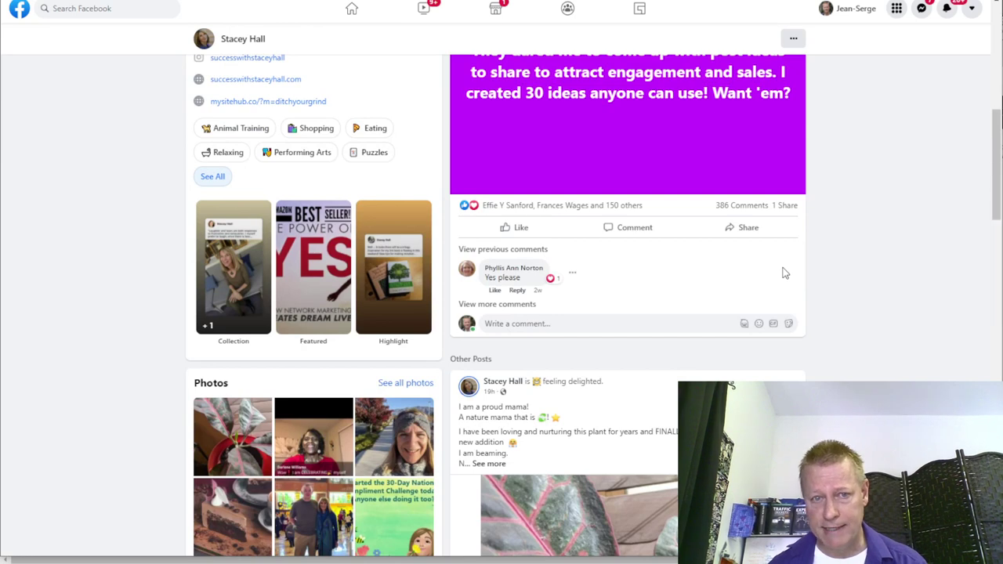
pyautogui.scroll(4, 785, 273)
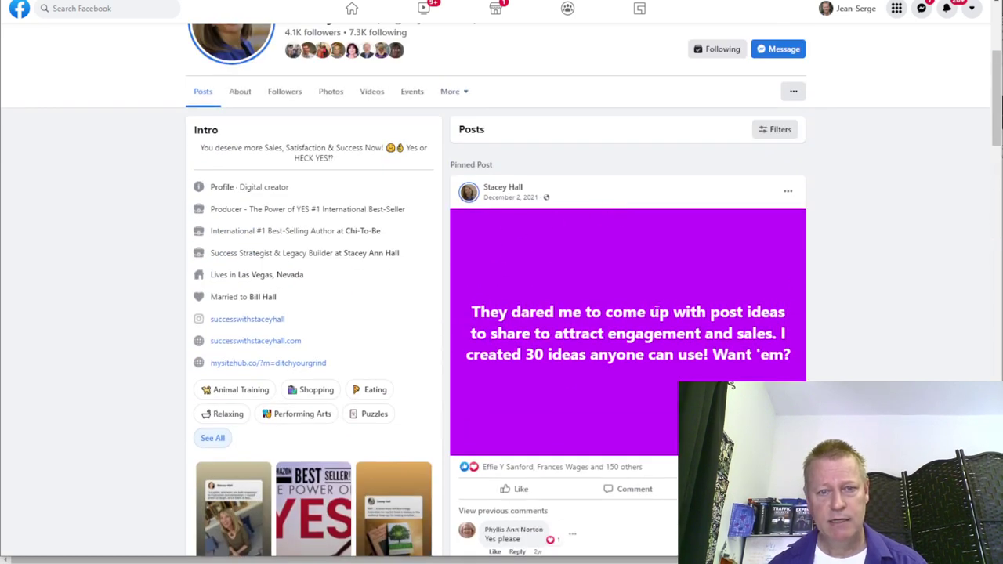
pyautogui.scroll(-3, 573, 354)
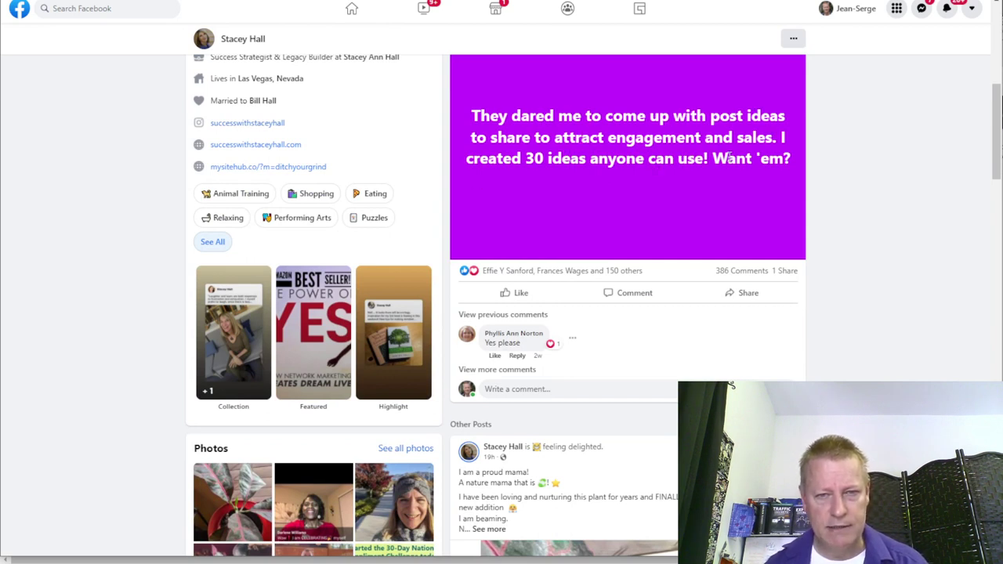
# Step: React to the pinned post with Love and post the comment "yes, send it over!"
pyautogui.moveTo(510, 291)
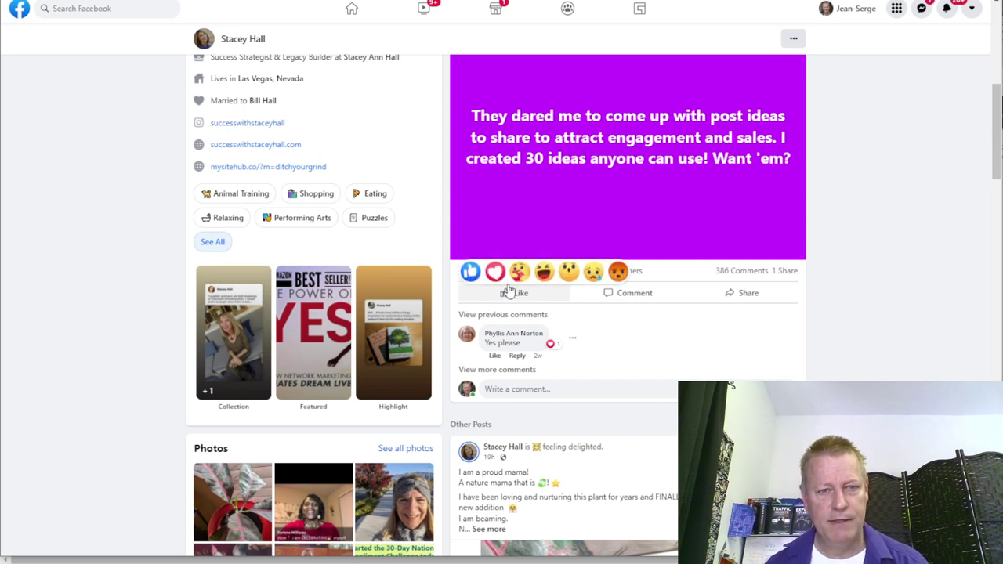
pyautogui.click(498, 275)
pyautogui.click(580, 386)
pyautogui.write('yes, send')
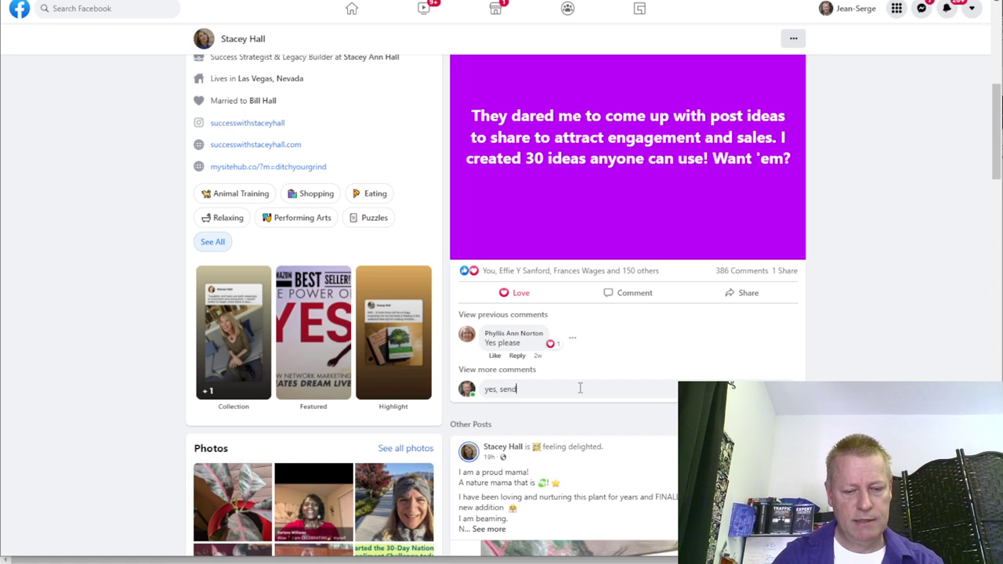
pyautogui.write(' it over!')
pyautogui.press('Return')
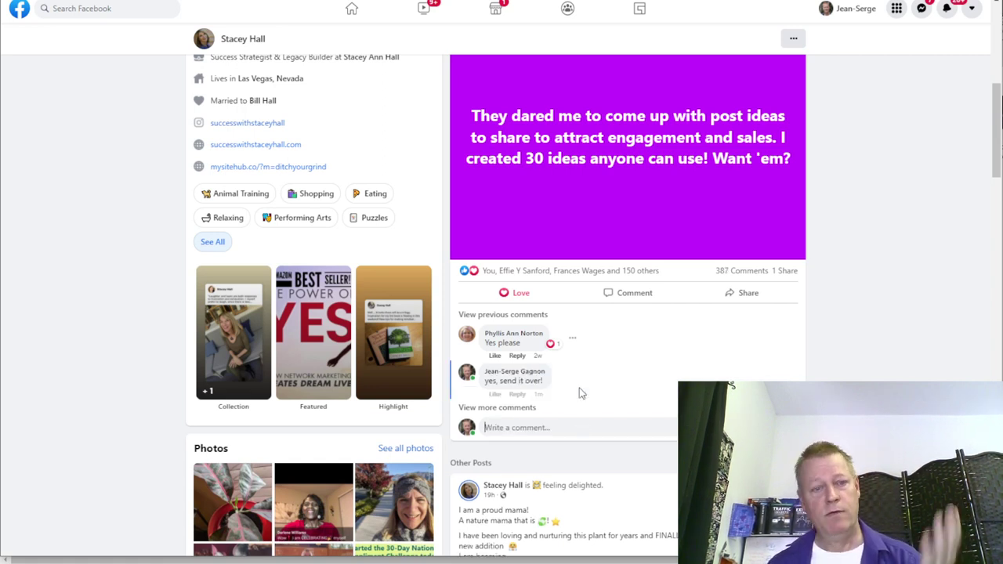
pyautogui.scroll(3, 666, 370)
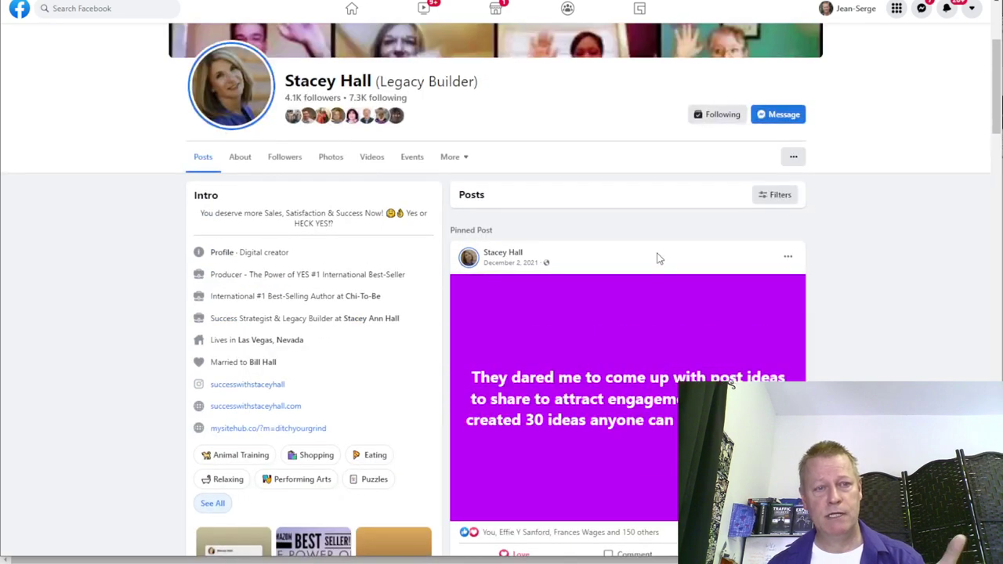
# Step: Return to the contact's CRM record, set both commented on and reacted on to 1 post, and save the updates
pyautogui.scroll(3, 650, 368)
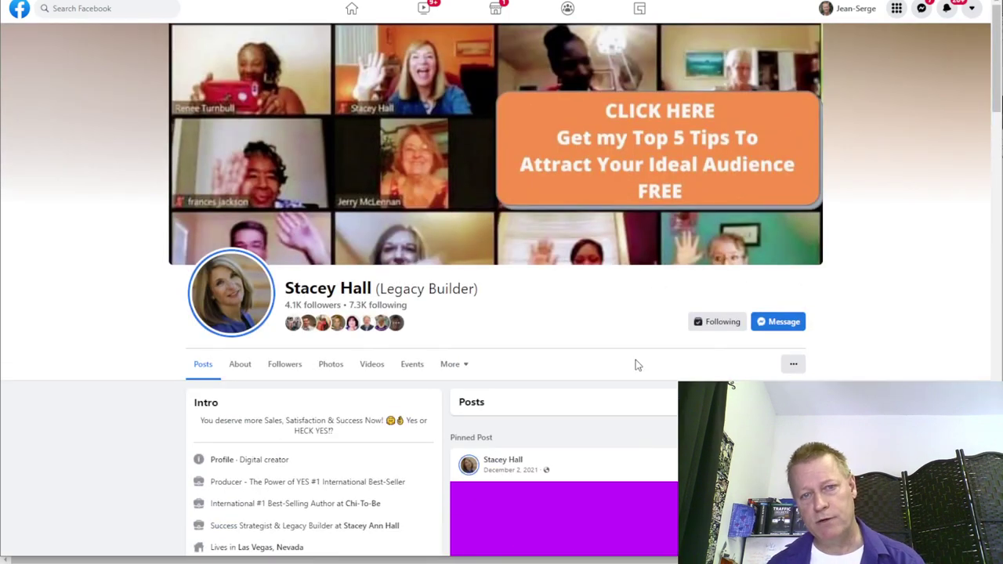
pyautogui.scroll(-3, 638, 364)
pyautogui.scroll(-4, 638, 365)
pyautogui.scroll(-8, 636, 360)
pyautogui.scroll(4, 636, 359)
pyautogui.scroll(4, 636, 362)
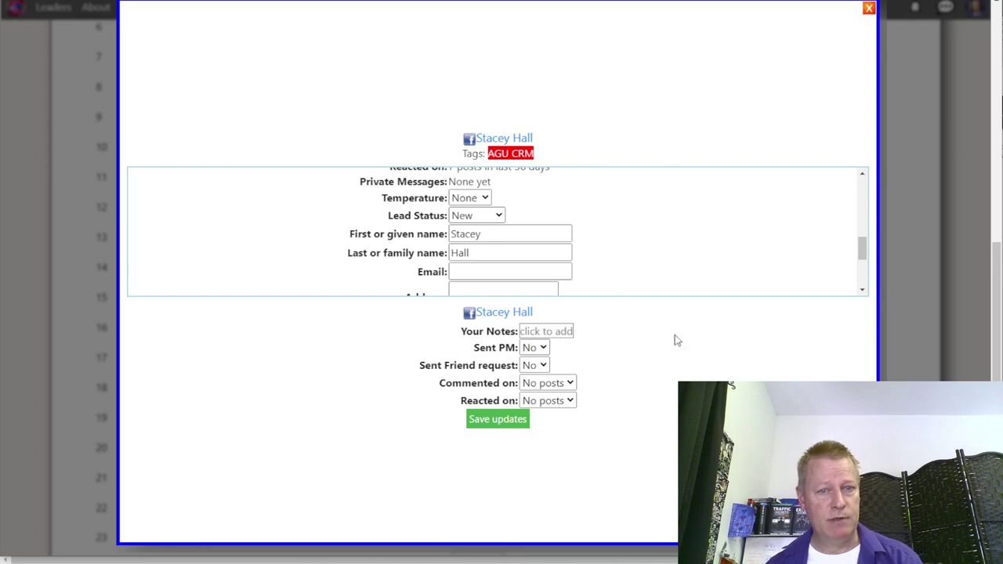
pyautogui.click(558, 384)
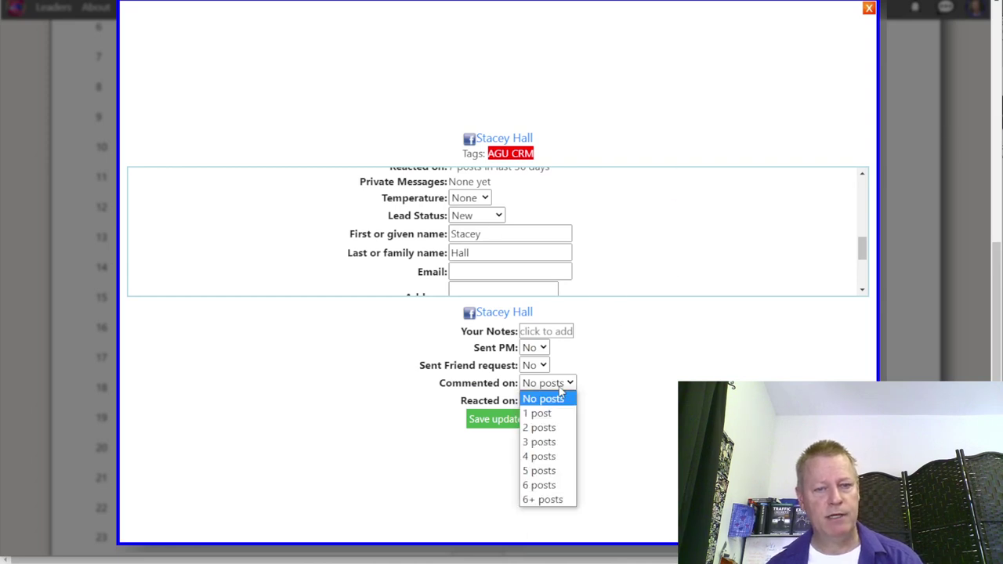
pyautogui.click(541, 413)
pyautogui.click(547, 401)
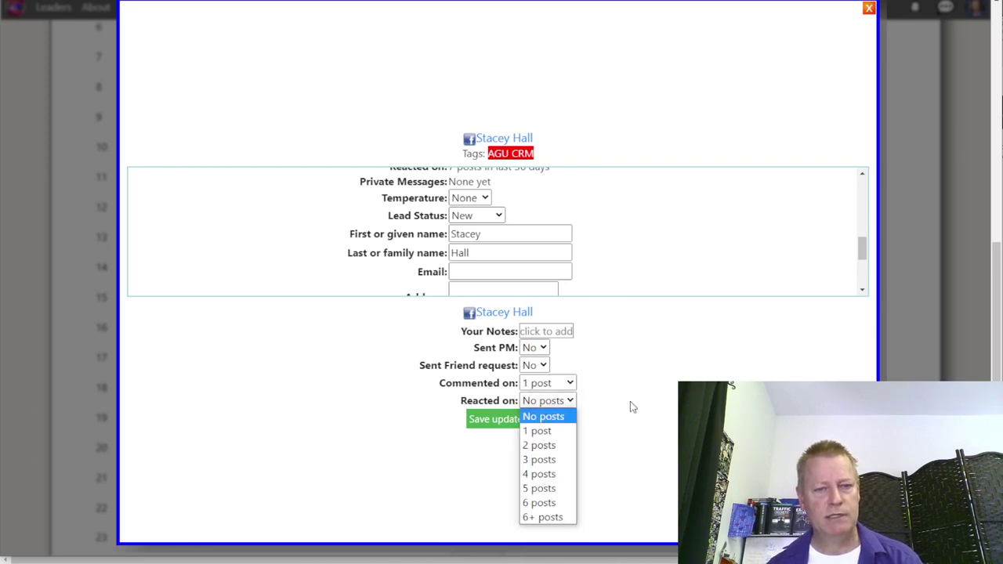
pyautogui.click(549, 431)
pyautogui.click(503, 430)
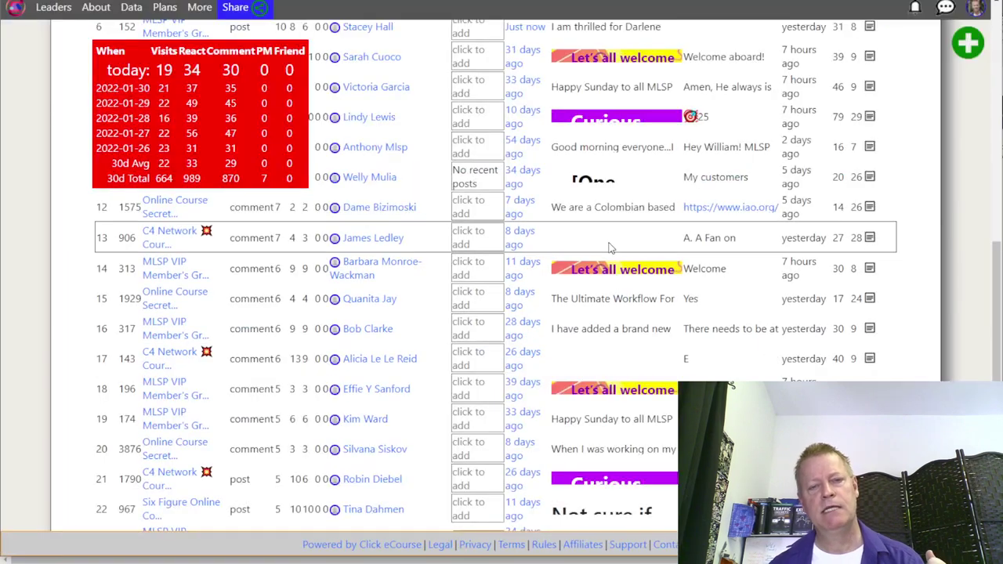
# Step: Review the CRM contact list alongside the summary of daily visits, reactions, comments, private messages and friend requests
pyautogui.scroll(3, 368, 229)
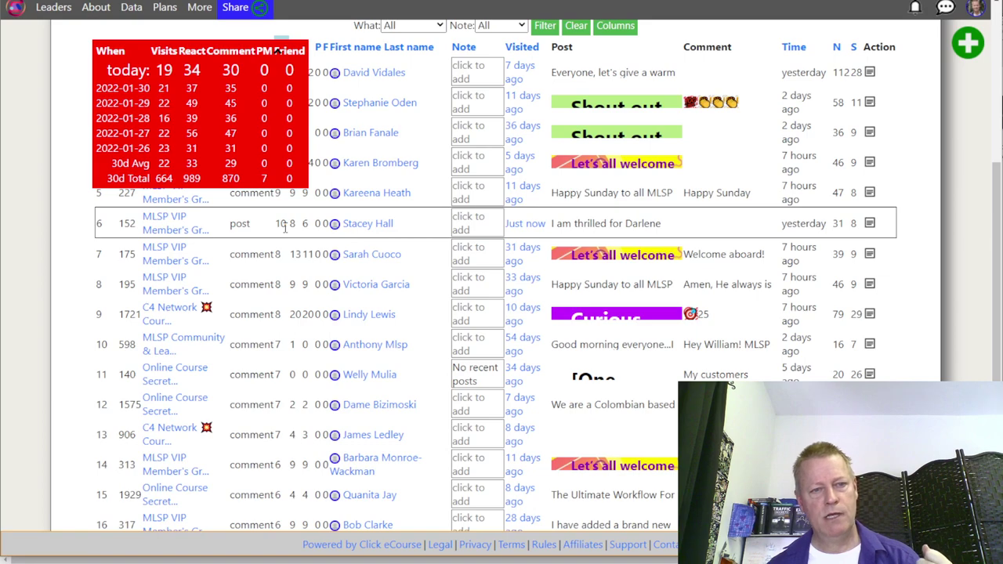
pyautogui.scroll(3, 285, 228)
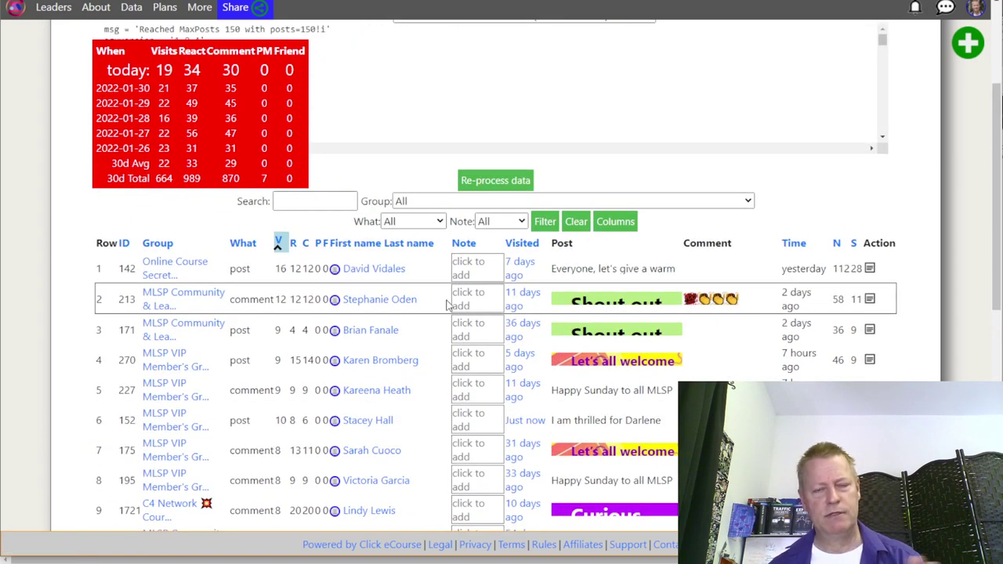
pyautogui.scroll(-4, 443, 304)
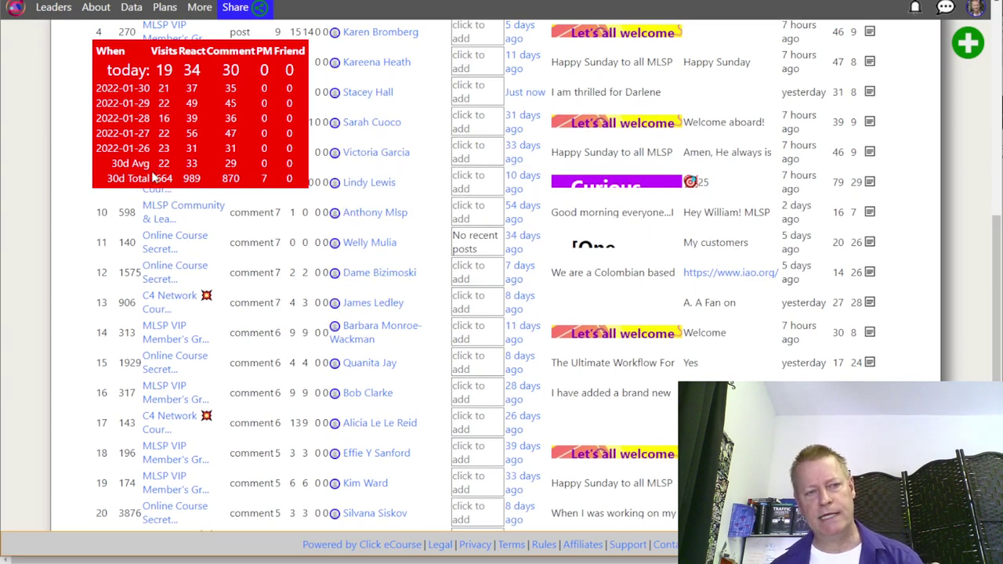
pyautogui.scroll(7, 414, 175)
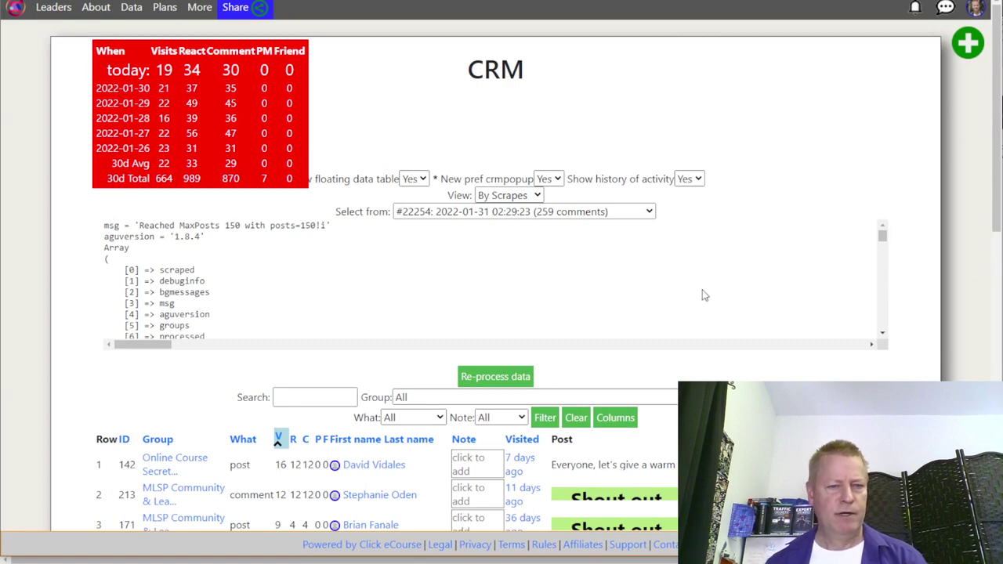
# Step: Switch to the Canva leaders video design and look over its first two pages
pyautogui.scroll(-4, 911, 291)
pyautogui.scroll(-4, 912, 290)
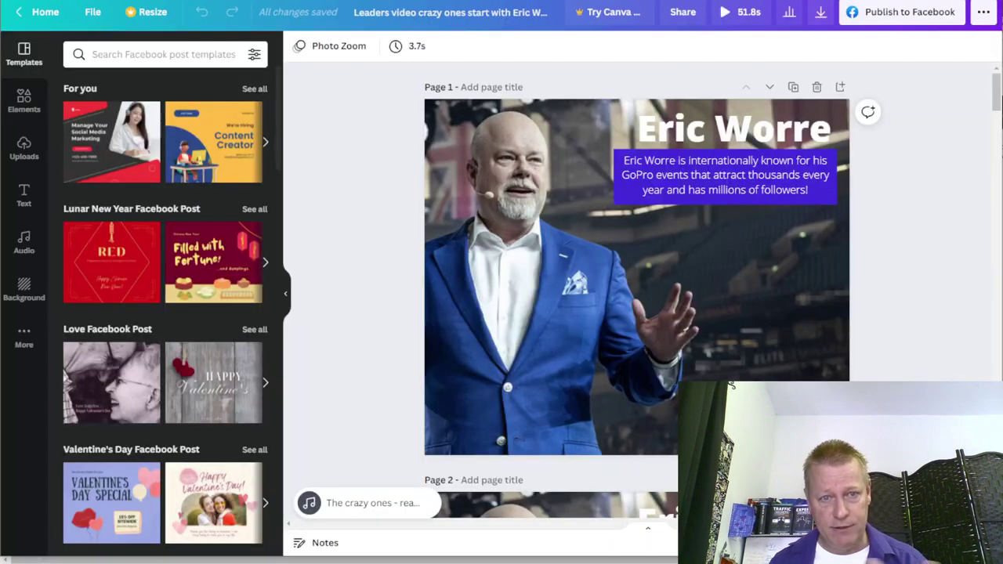
pyautogui.scroll(-4, 870, 200)
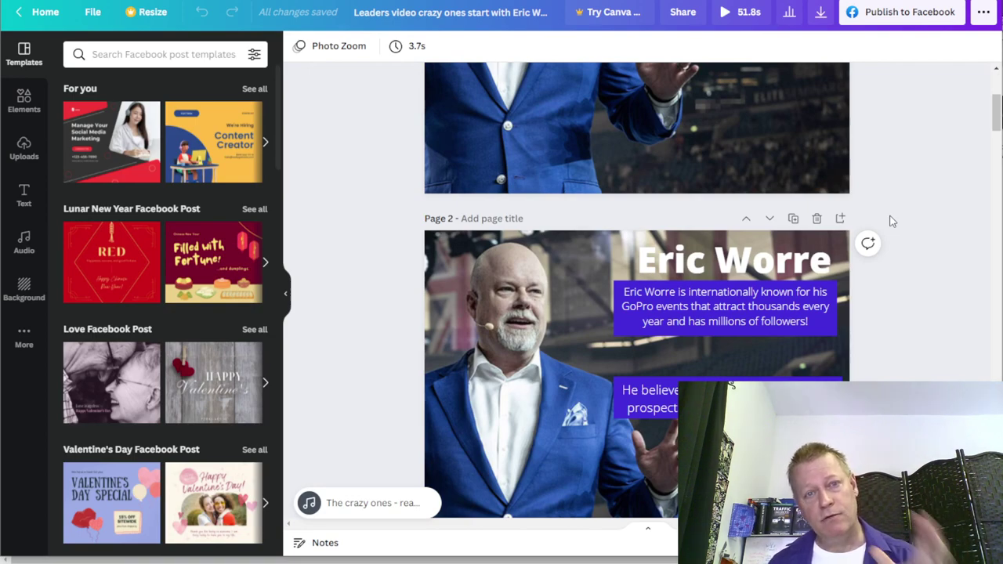
# Step: Switch to the Notepad notes and highlight the point "depends on how much time you have and how much money you have."
pyautogui.hotkey('alt', 'Tab')
pyautogui.scroll(2, 421, 352)
pyautogui.moveTo(97, 91); pyautogui.dragTo(452, 105)
pyautogui.moveTo(285, 166); pyautogui.dragTo(107, 138)
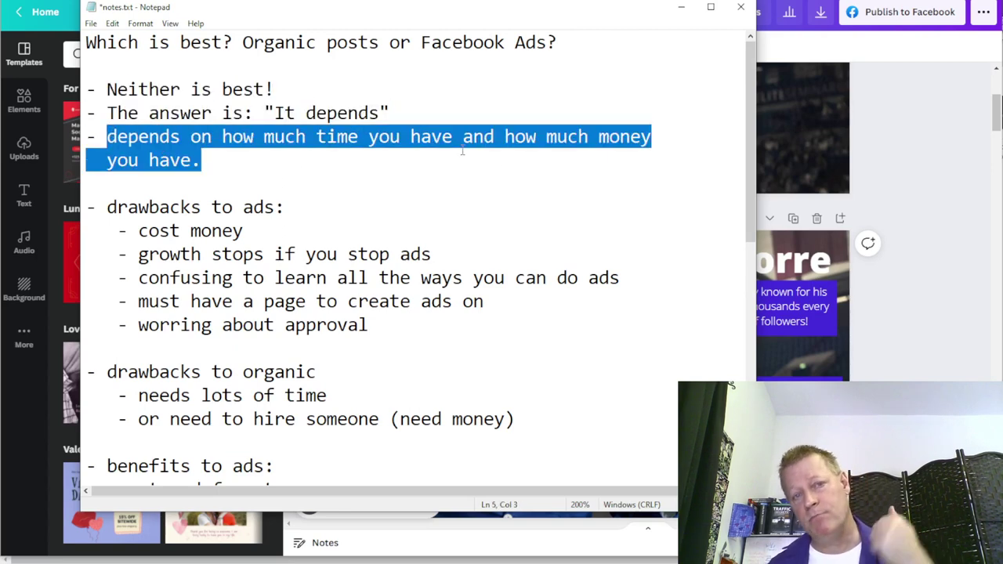